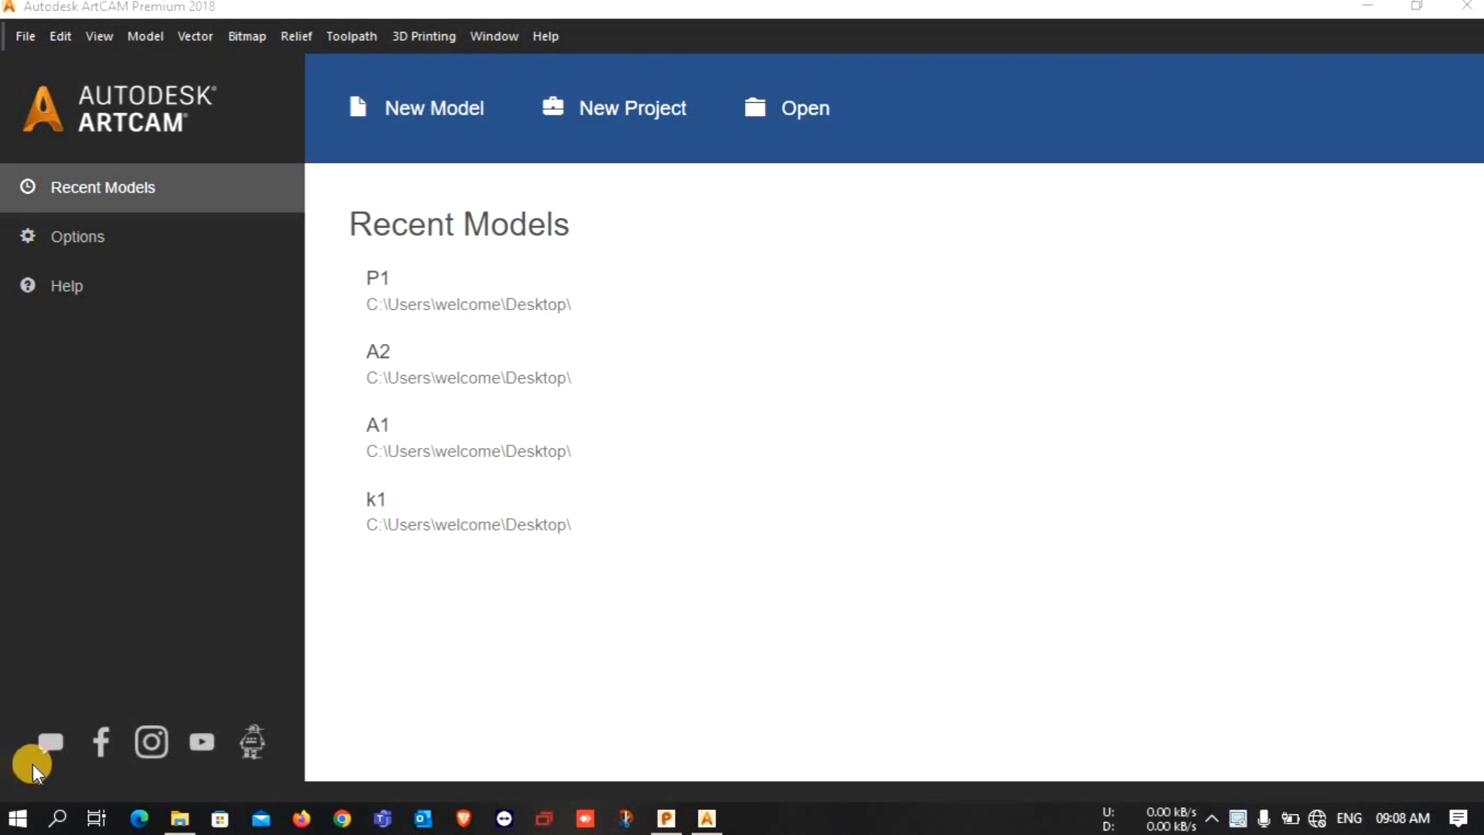
# Start a new model 500 mm wide by 500 mm high in mm units.
pyautogui.click(406, 147)
pyautogui.click(369, 112)
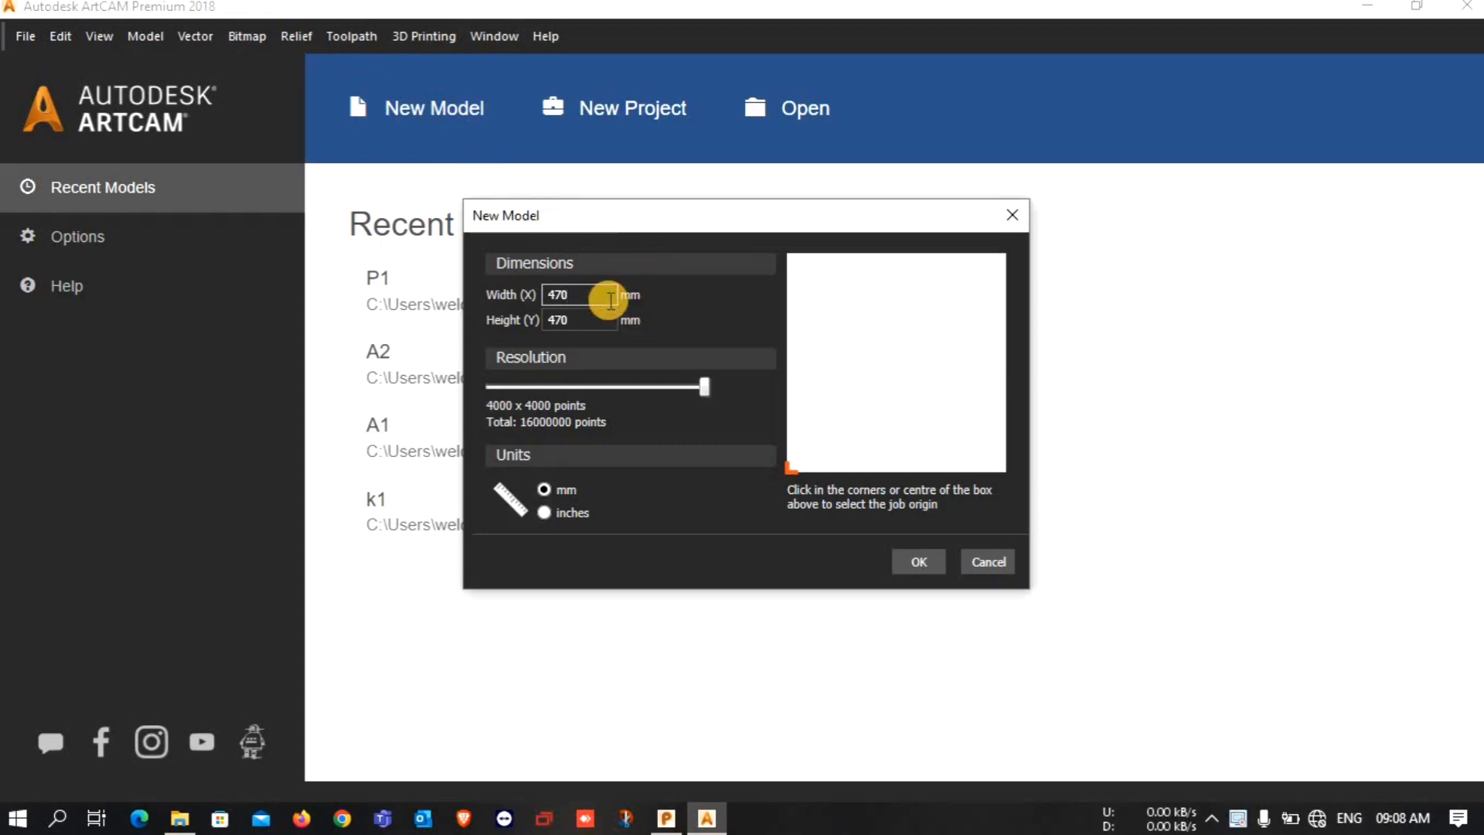
pyautogui.press('BackSpace')
pyautogui.press('BackSpace')
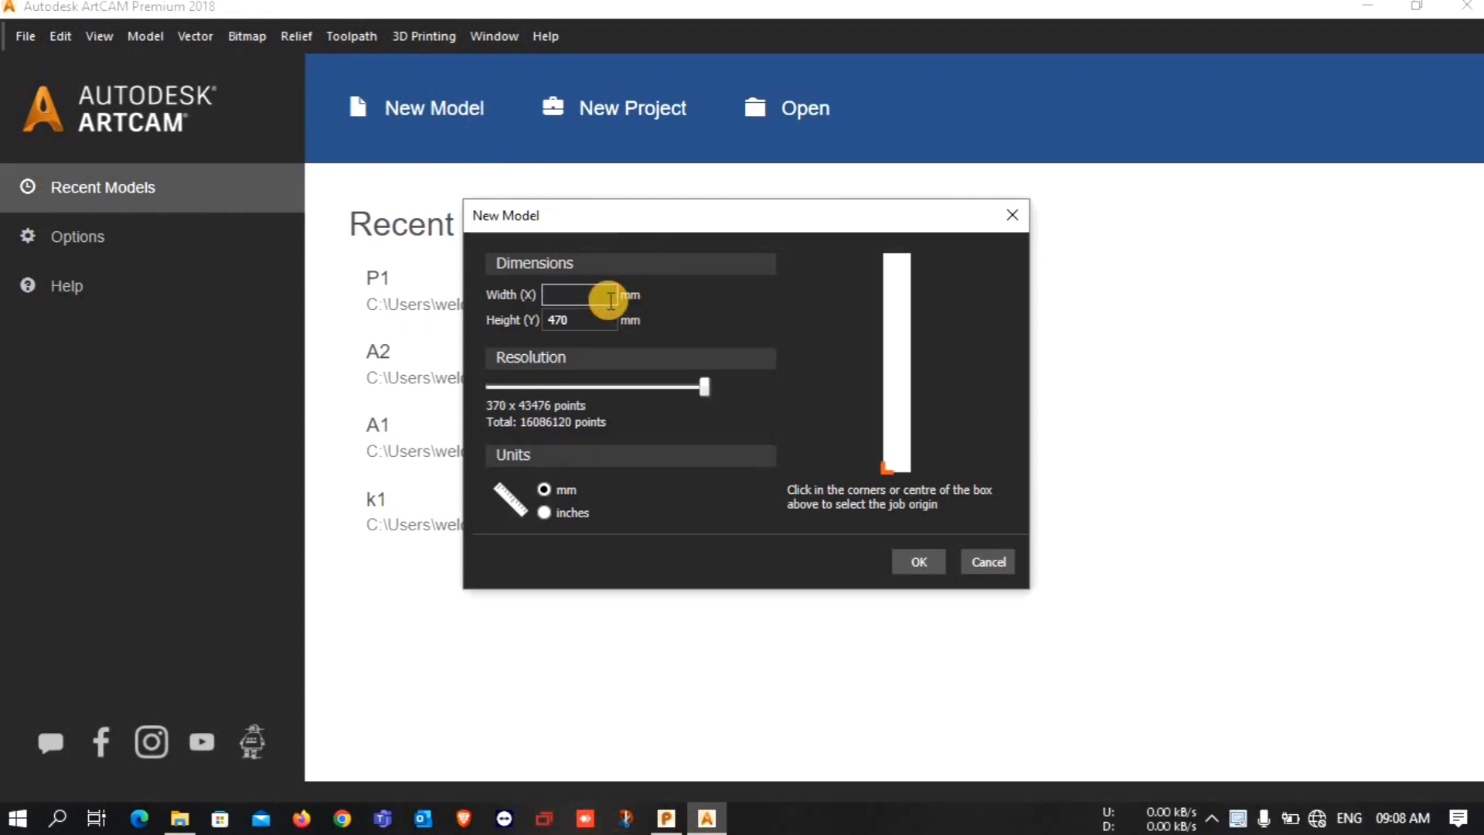
pyautogui.write('500')
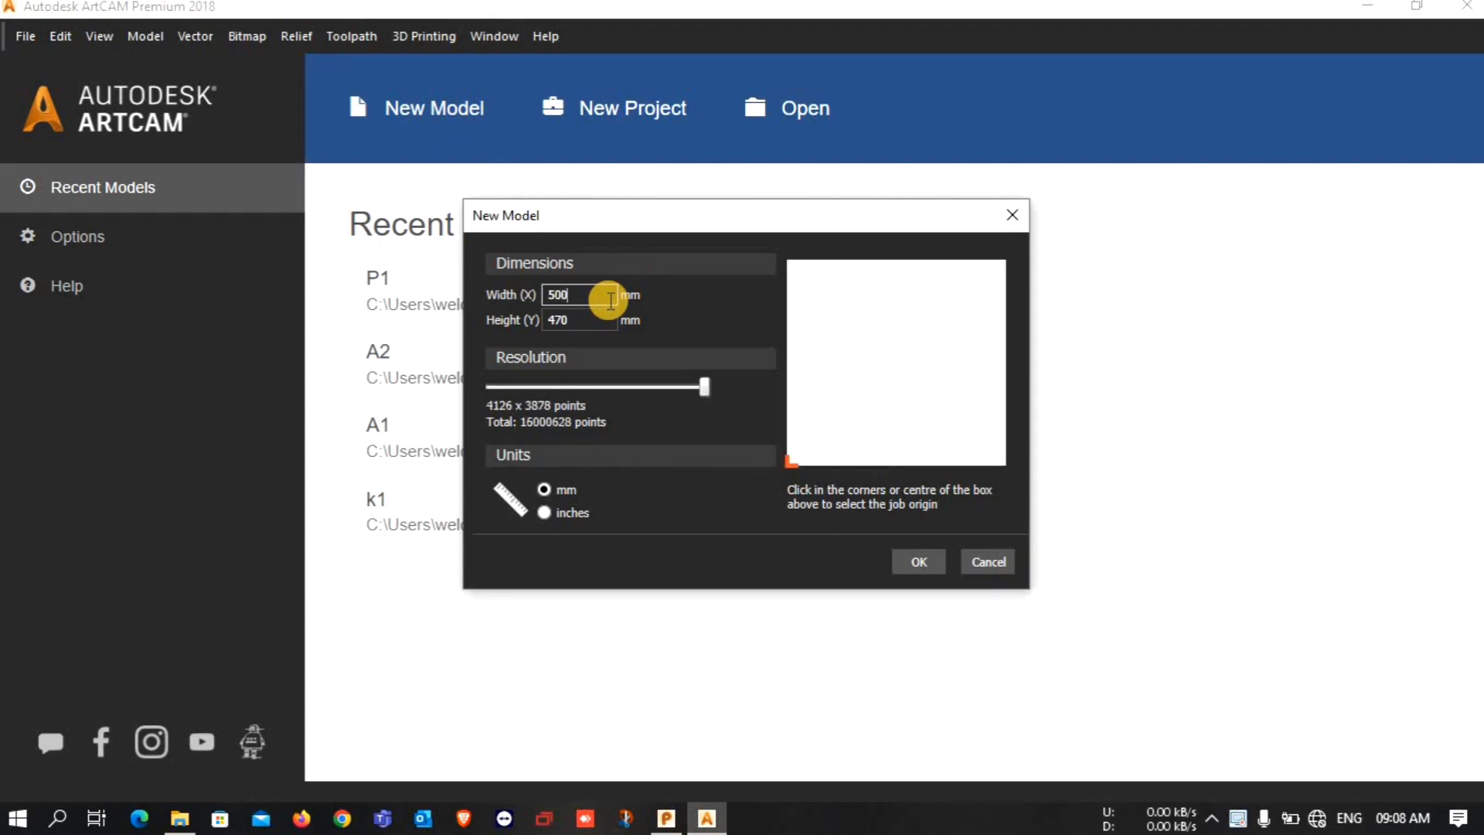
pyautogui.click(572, 327)
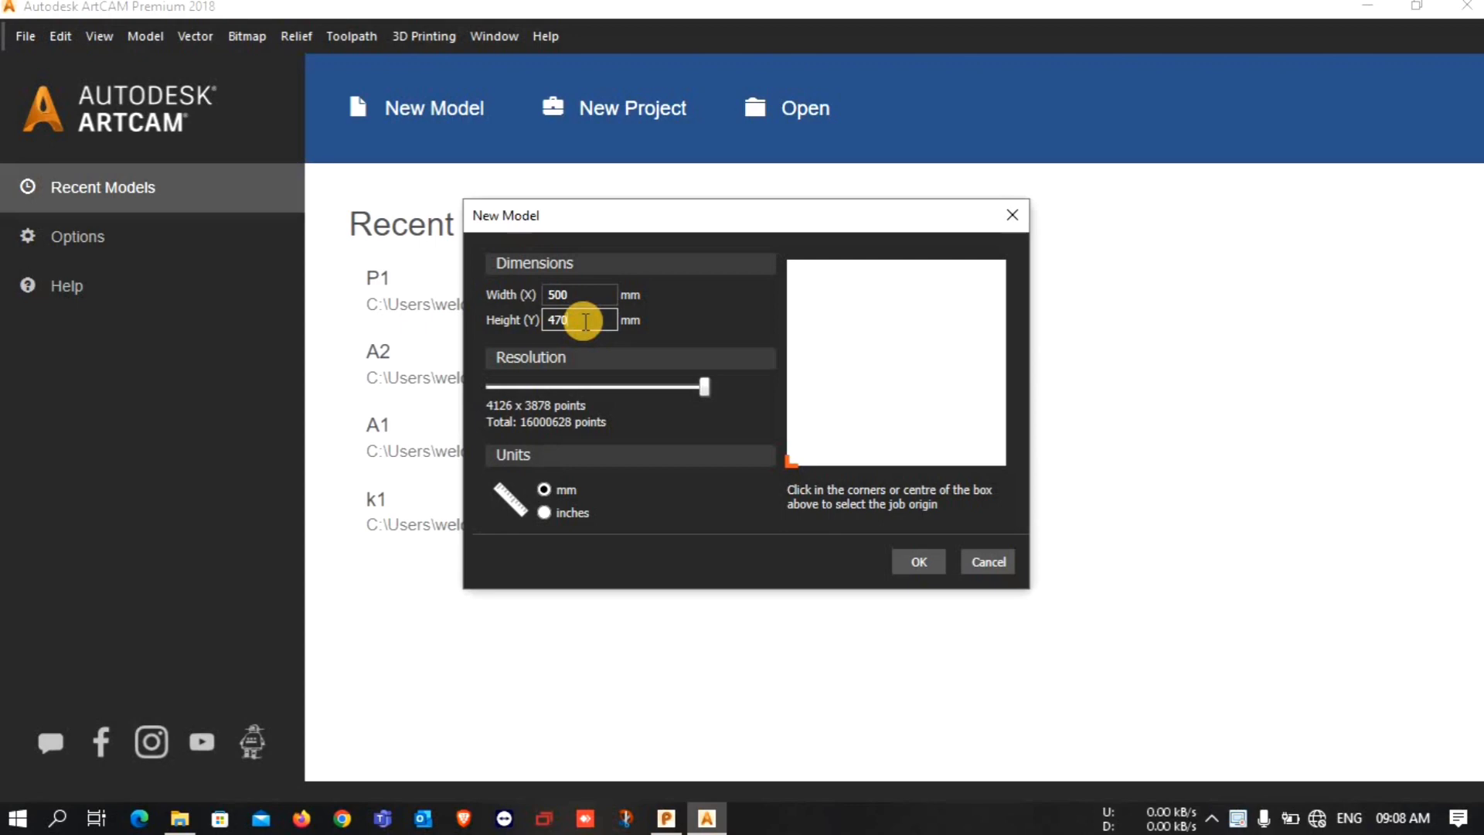
pyautogui.press('BackSpace')
pyautogui.write('5')
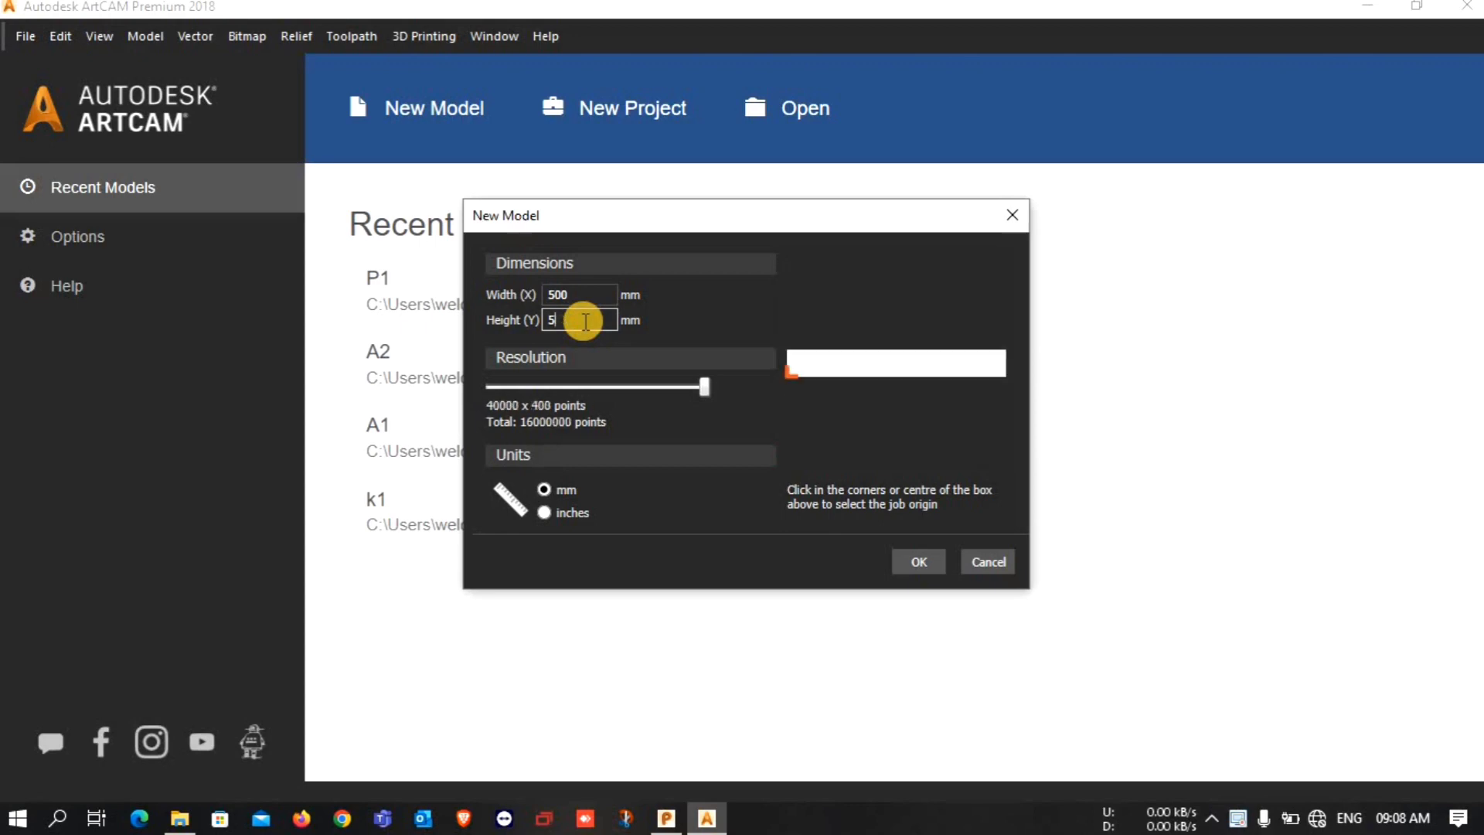
pyautogui.write('00')
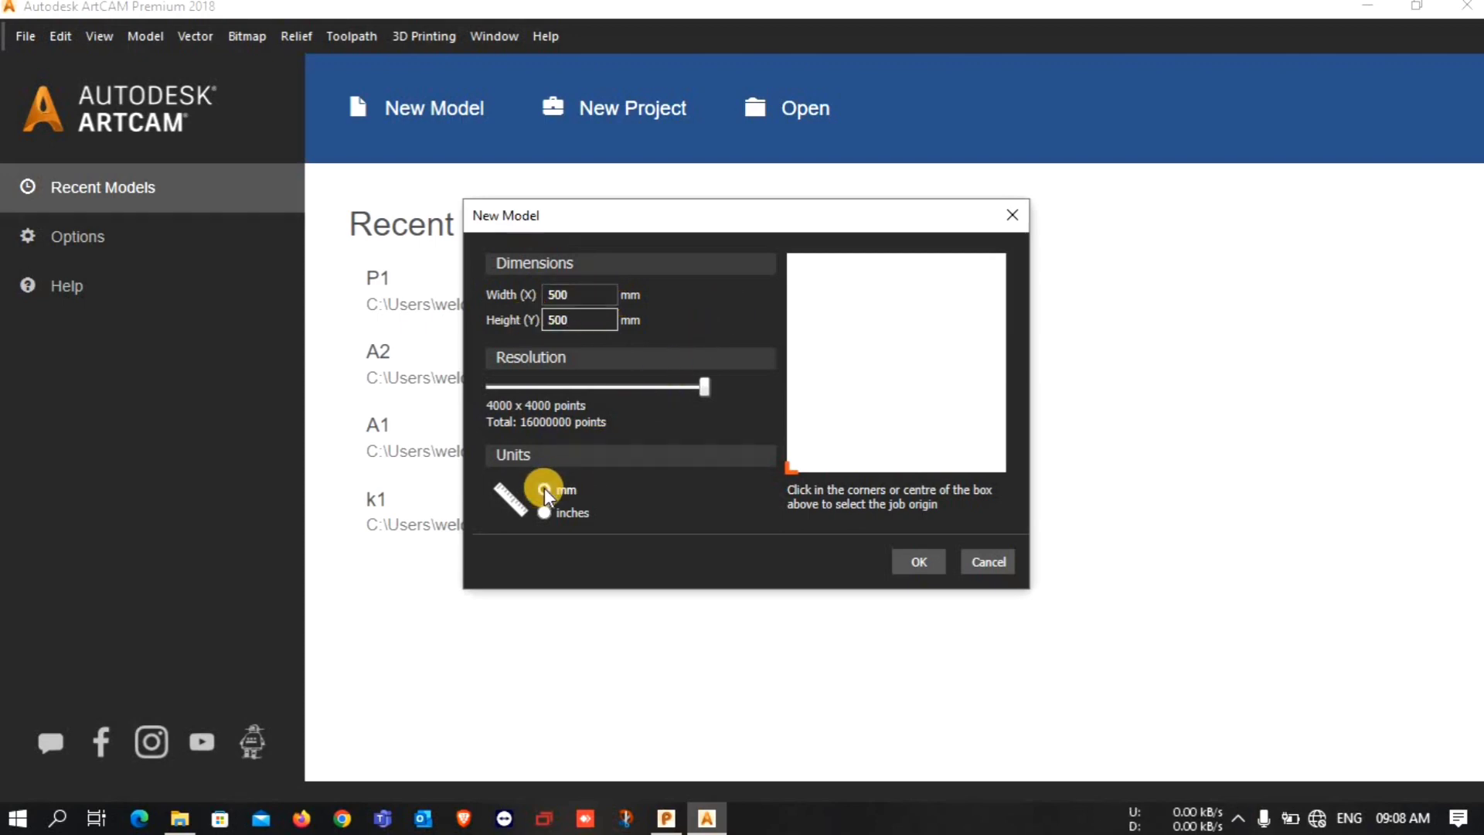
pyautogui.click(911, 559)
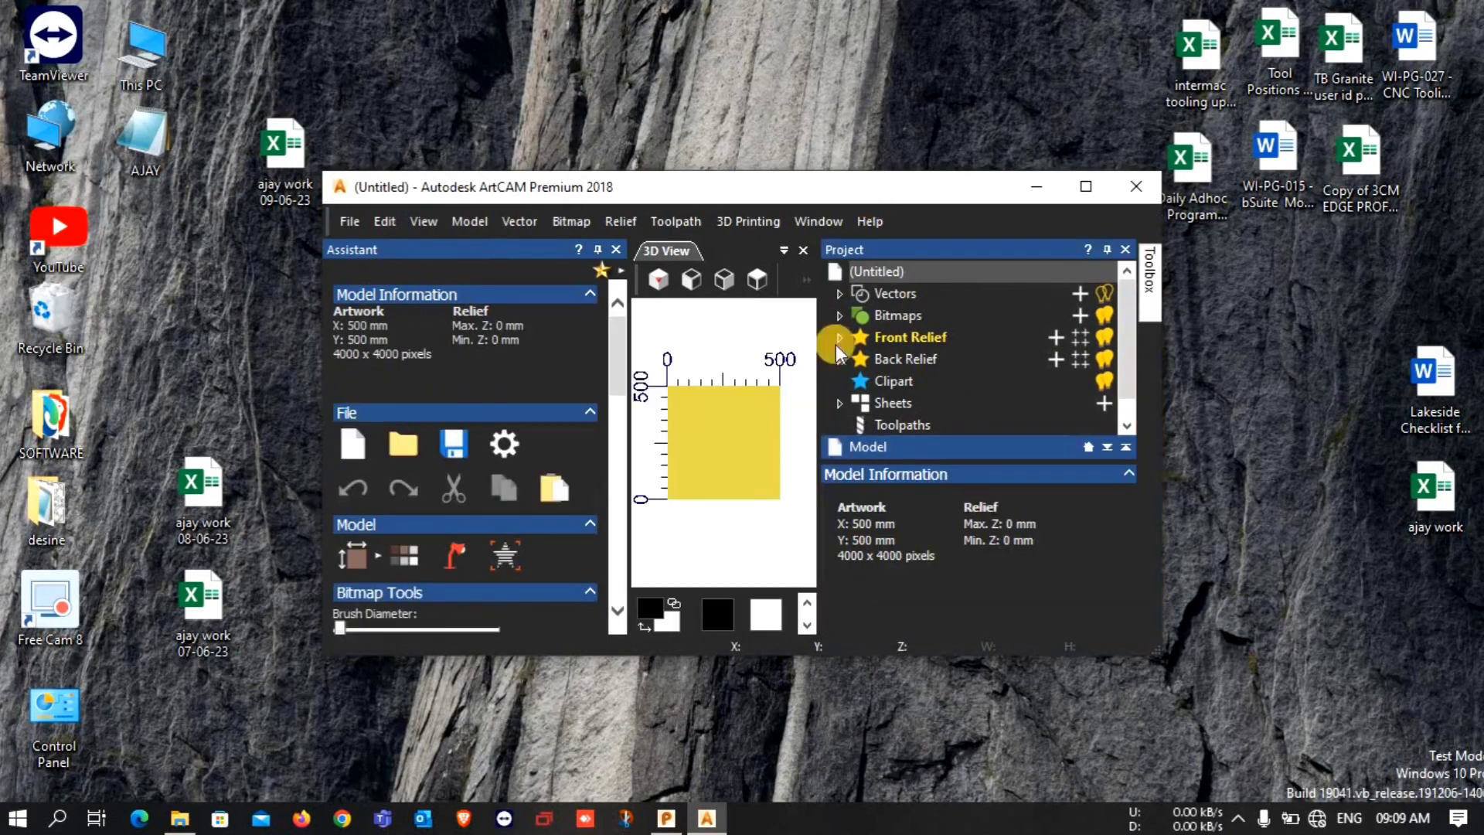
# Draw a 20 mm diameter circle in 2D View and centre it on the page with F9.
pyautogui.click(1086, 187)
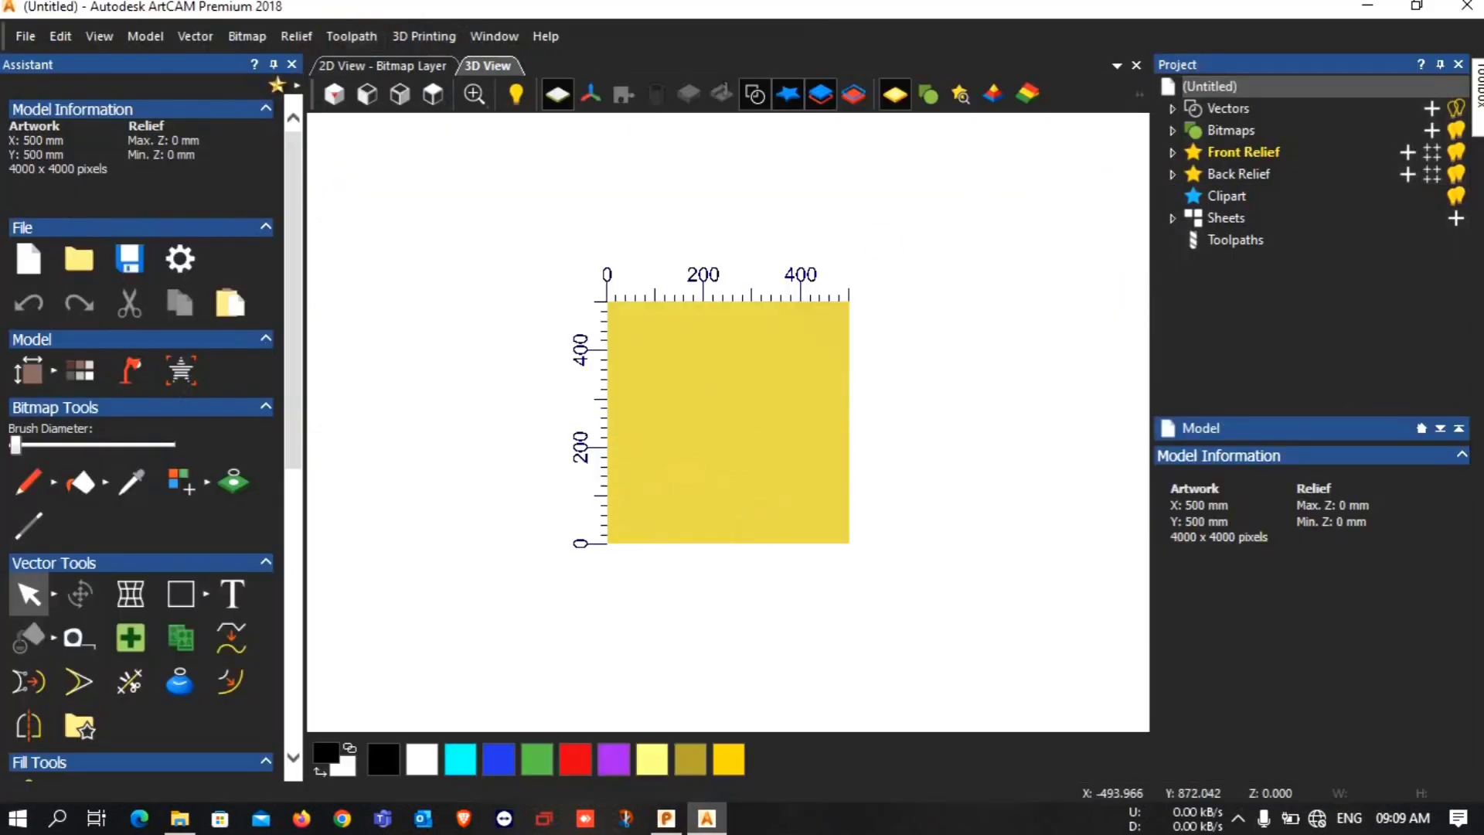
pyautogui.click(383, 70)
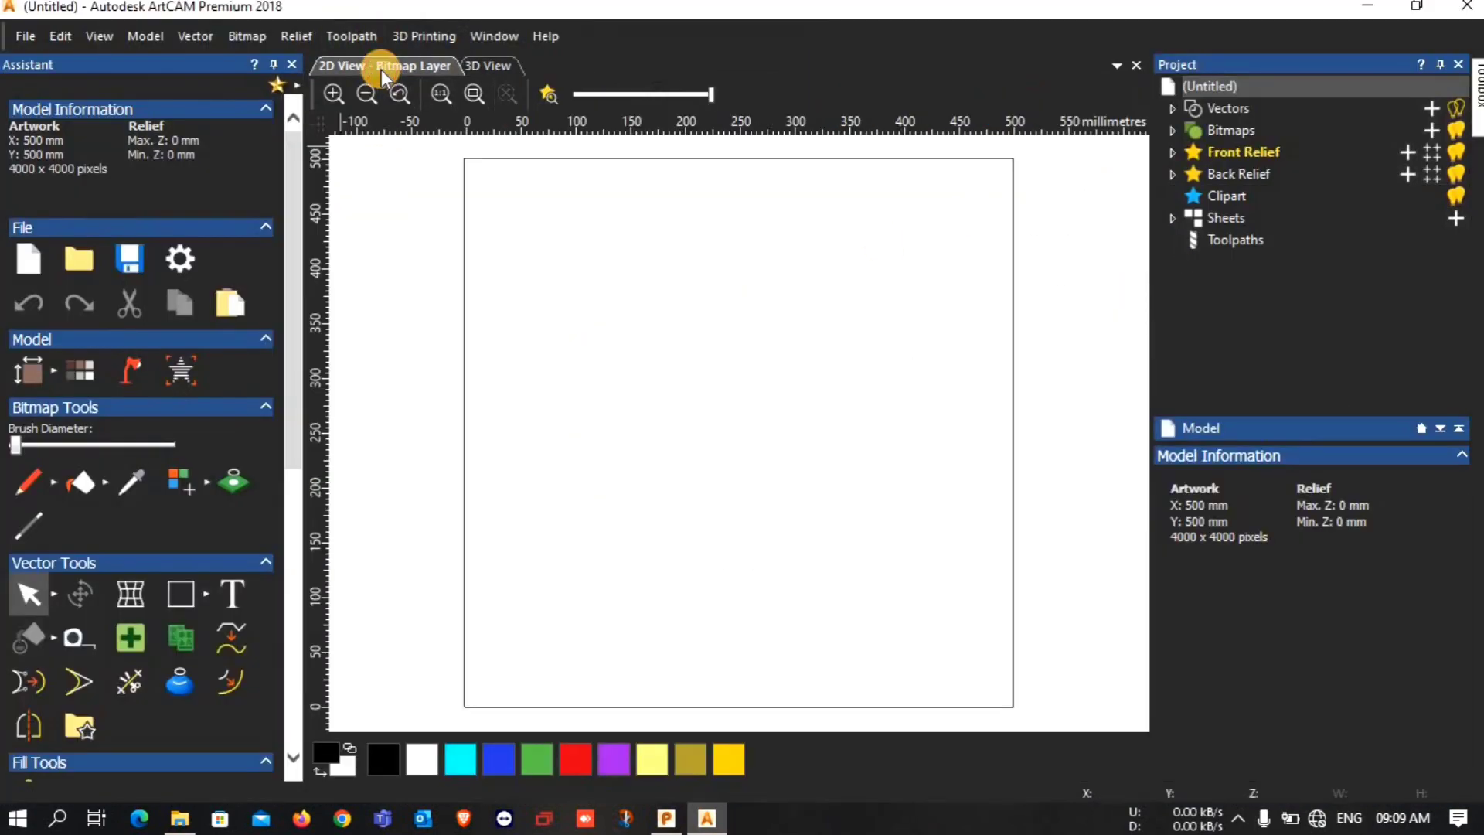
pyautogui.click(210, 599)
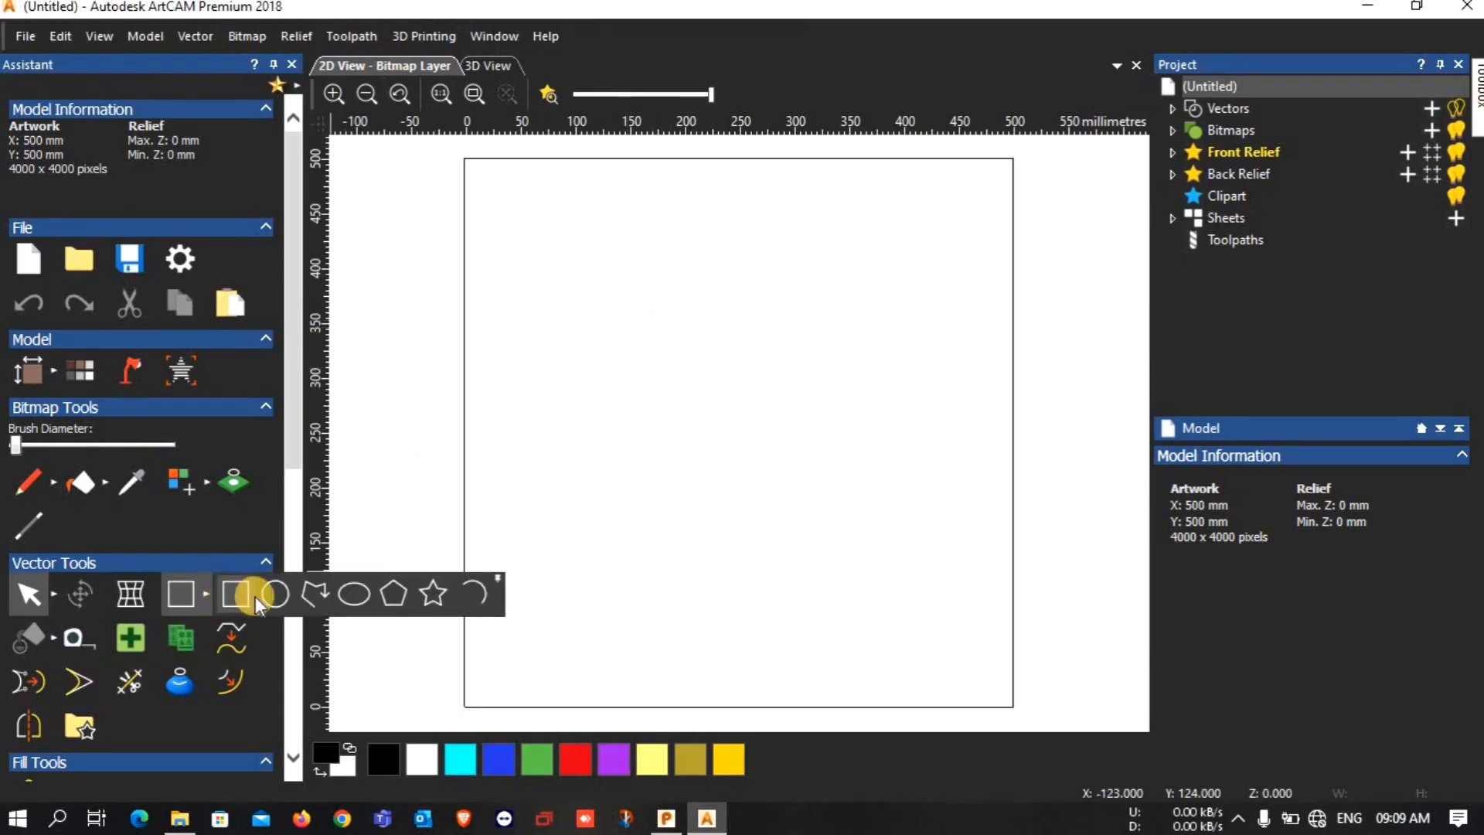
pyautogui.click(271, 593)
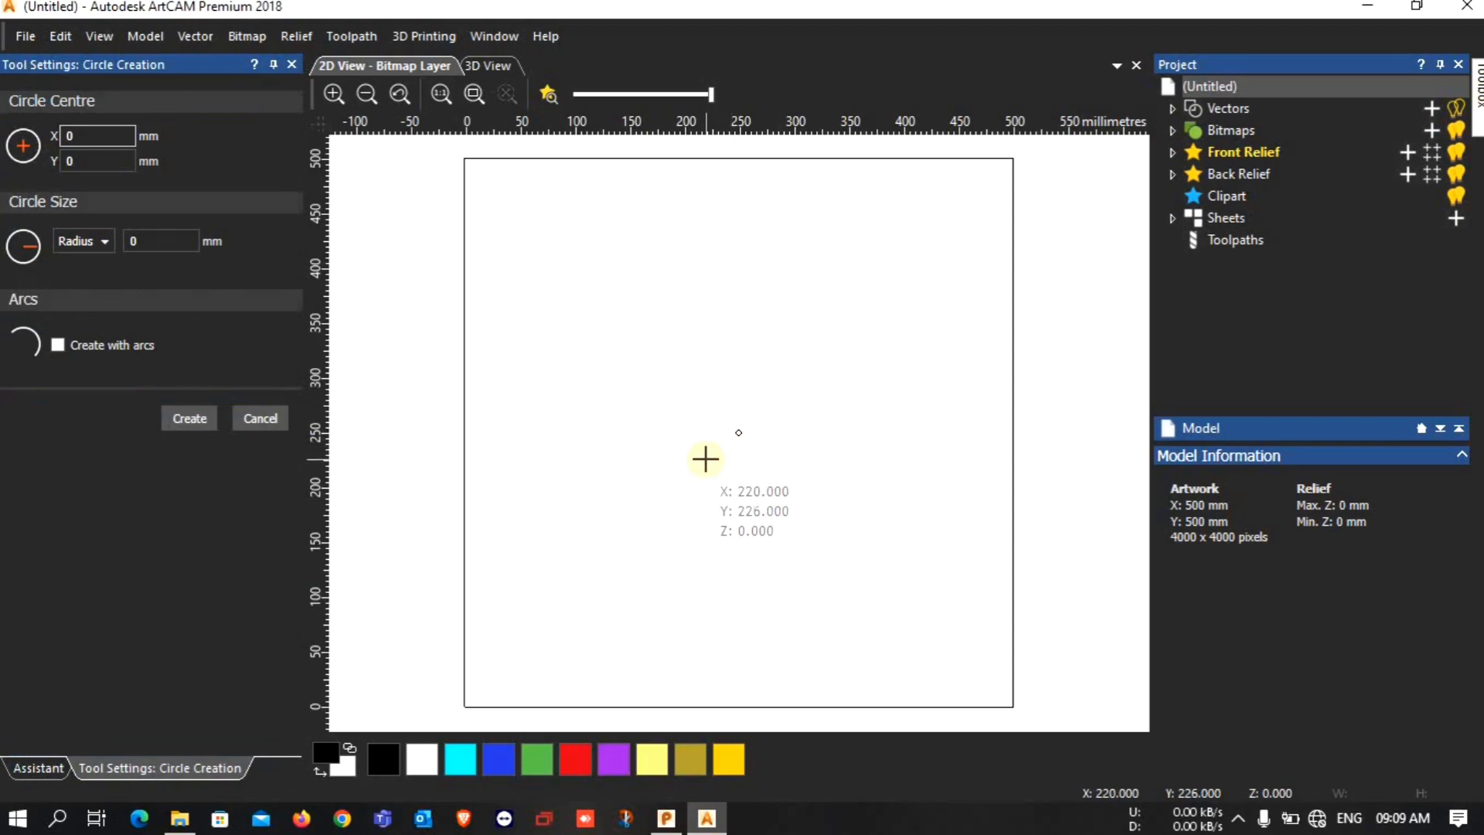
pyautogui.click(105, 242)
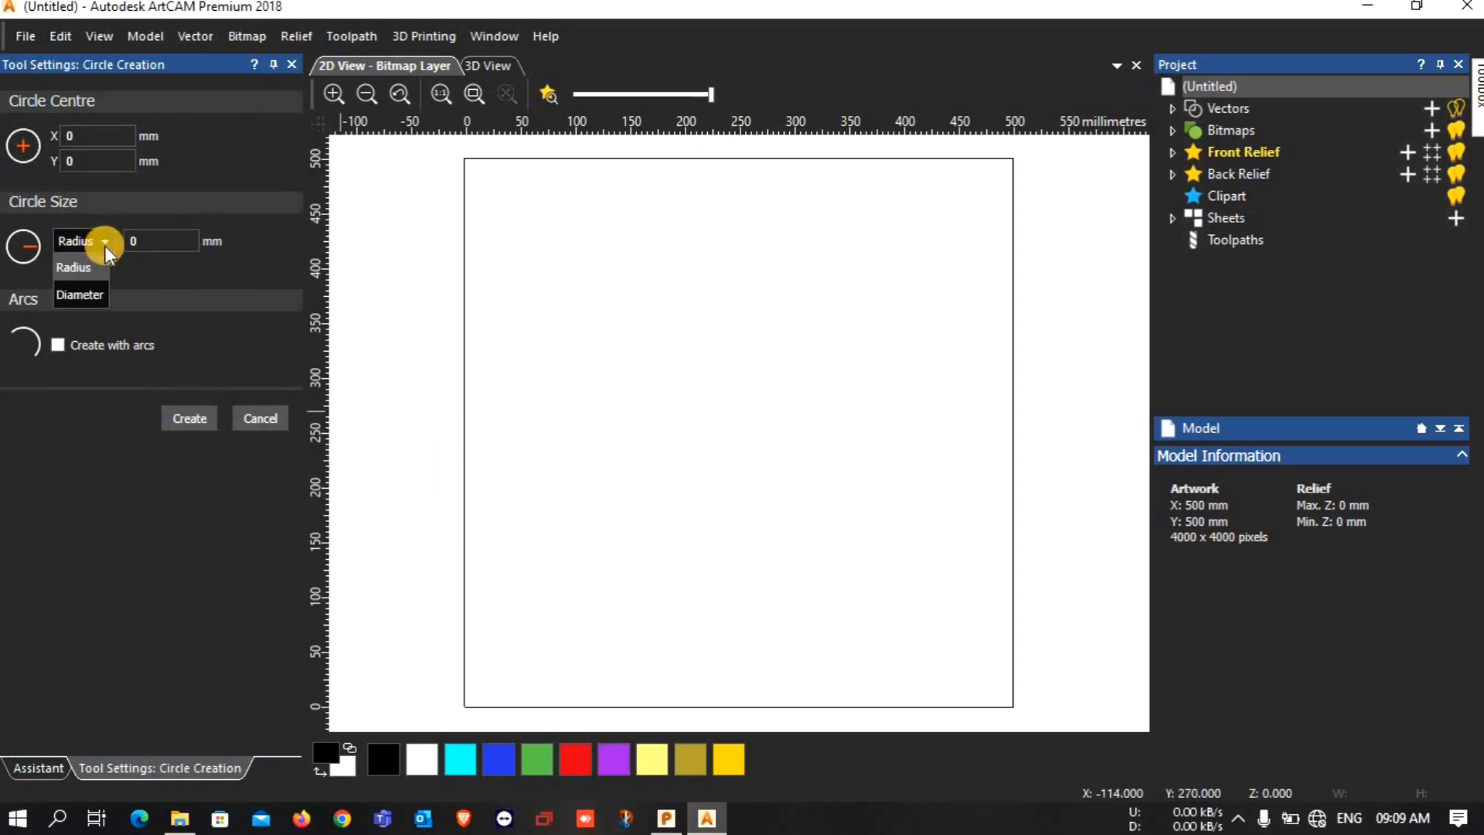
pyautogui.click(77, 295)
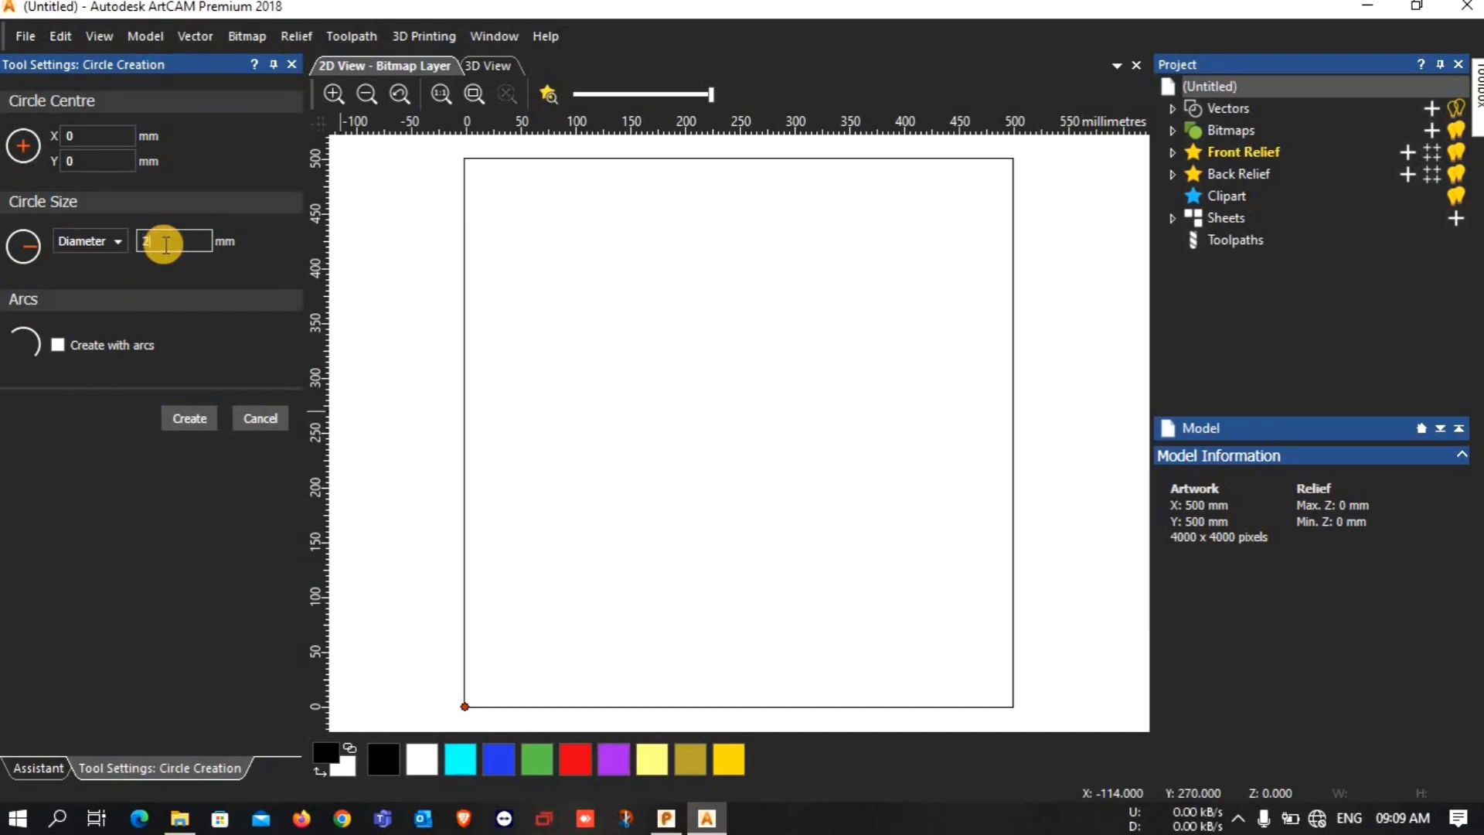
pyautogui.write('0')
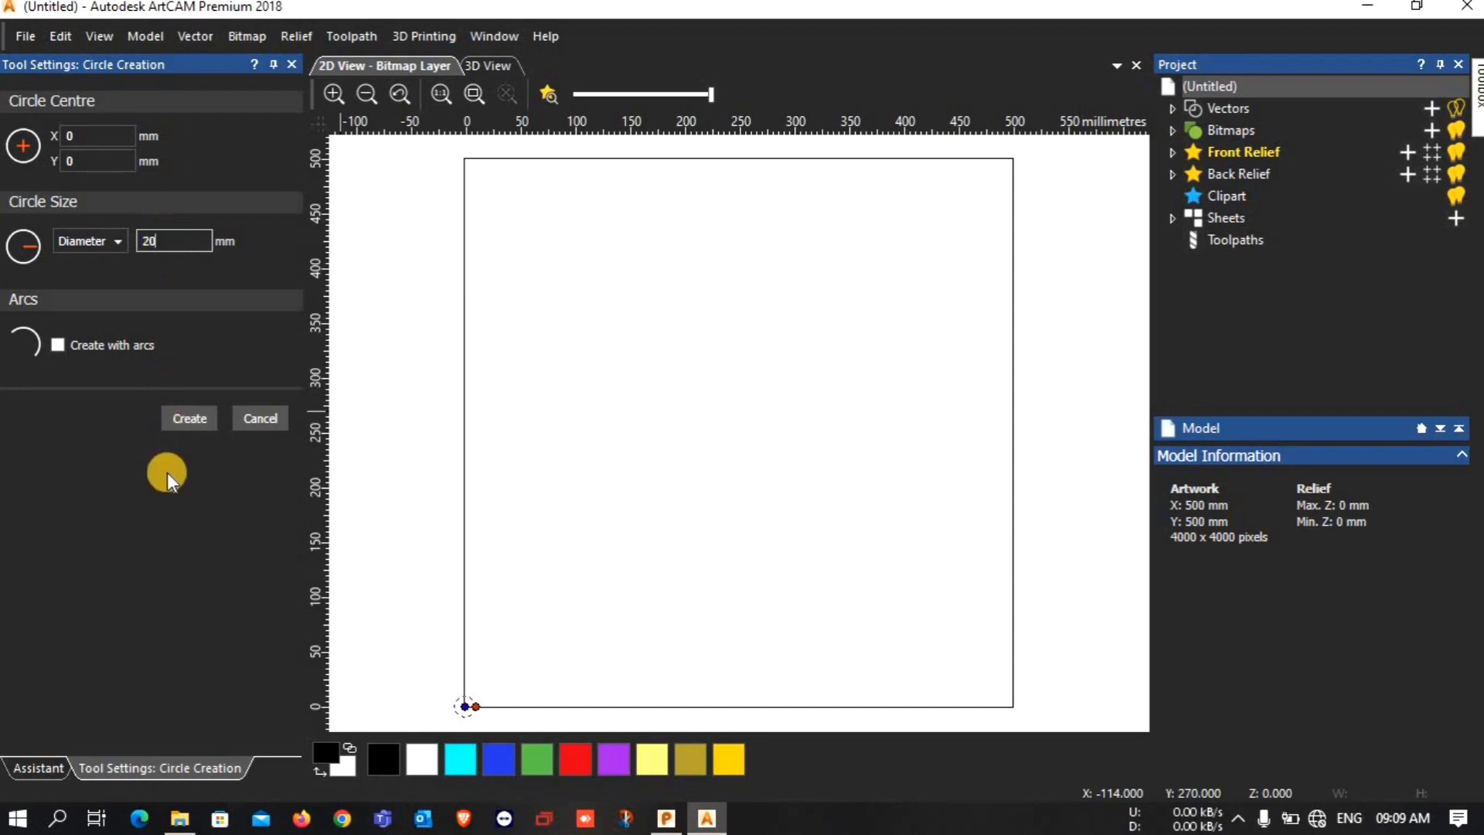
pyautogui.click(186, 421)
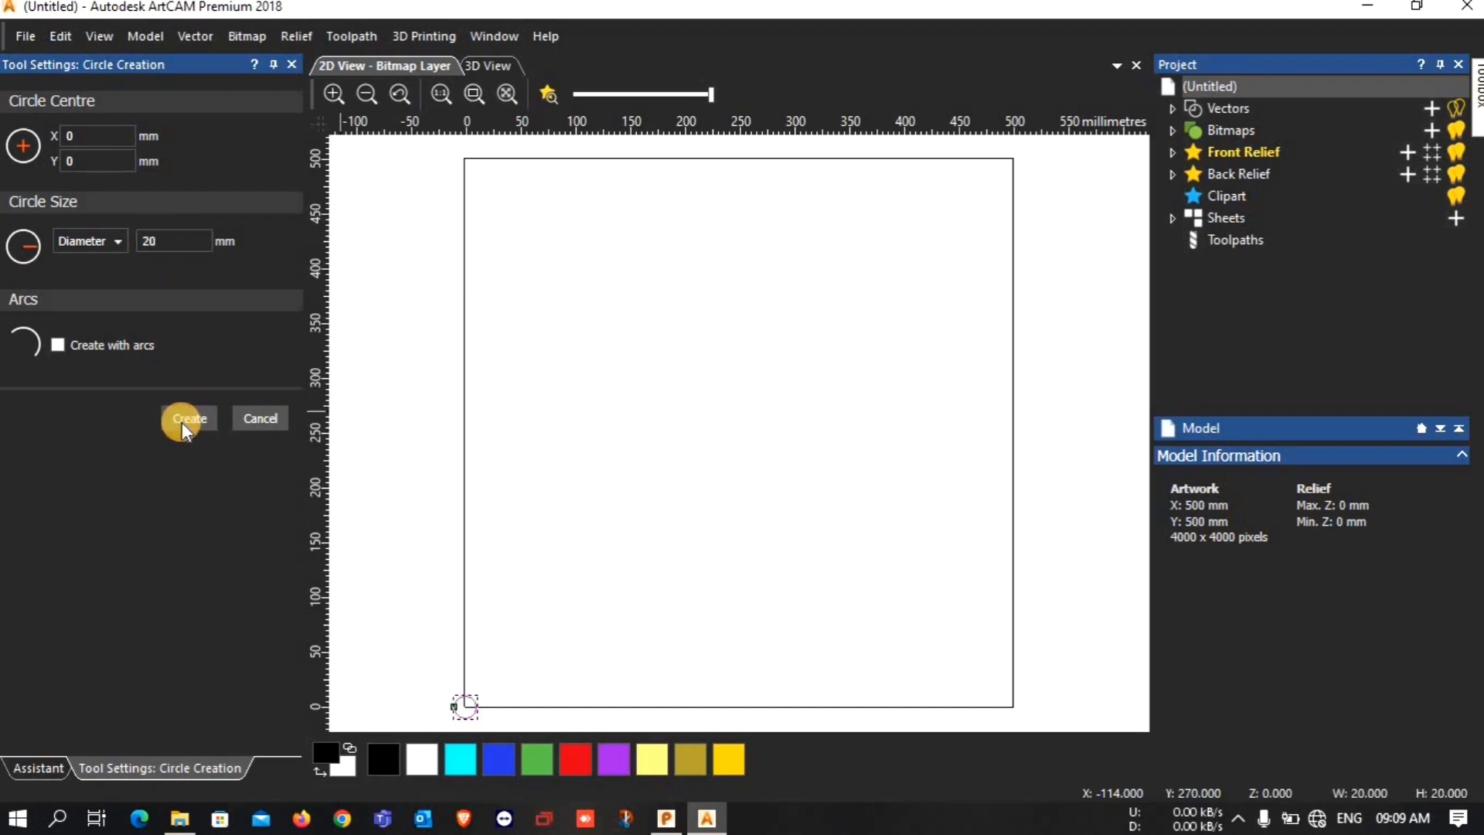
pyautogui.click(255, 419)
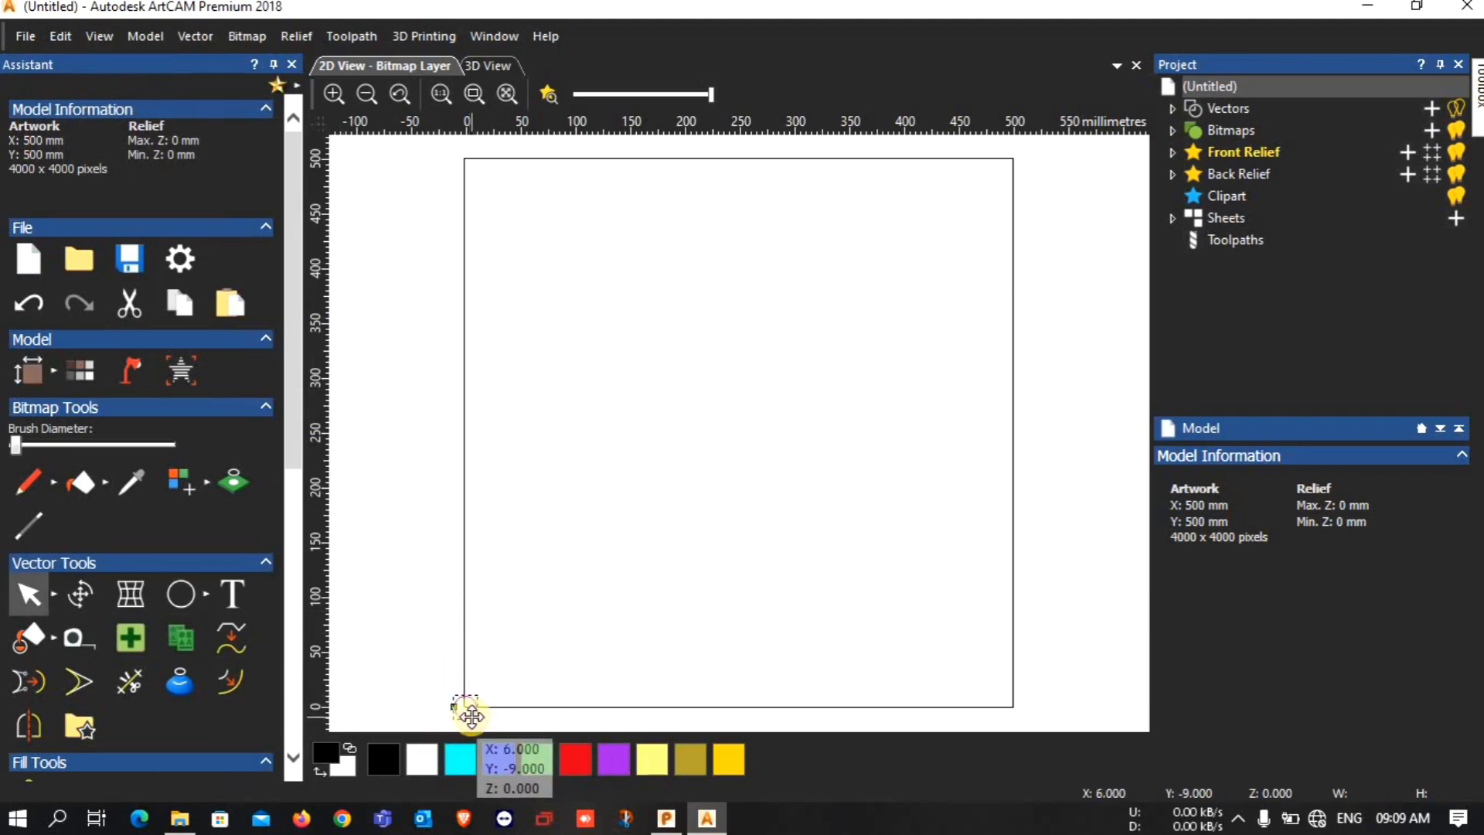
pyautogui.press('F9')
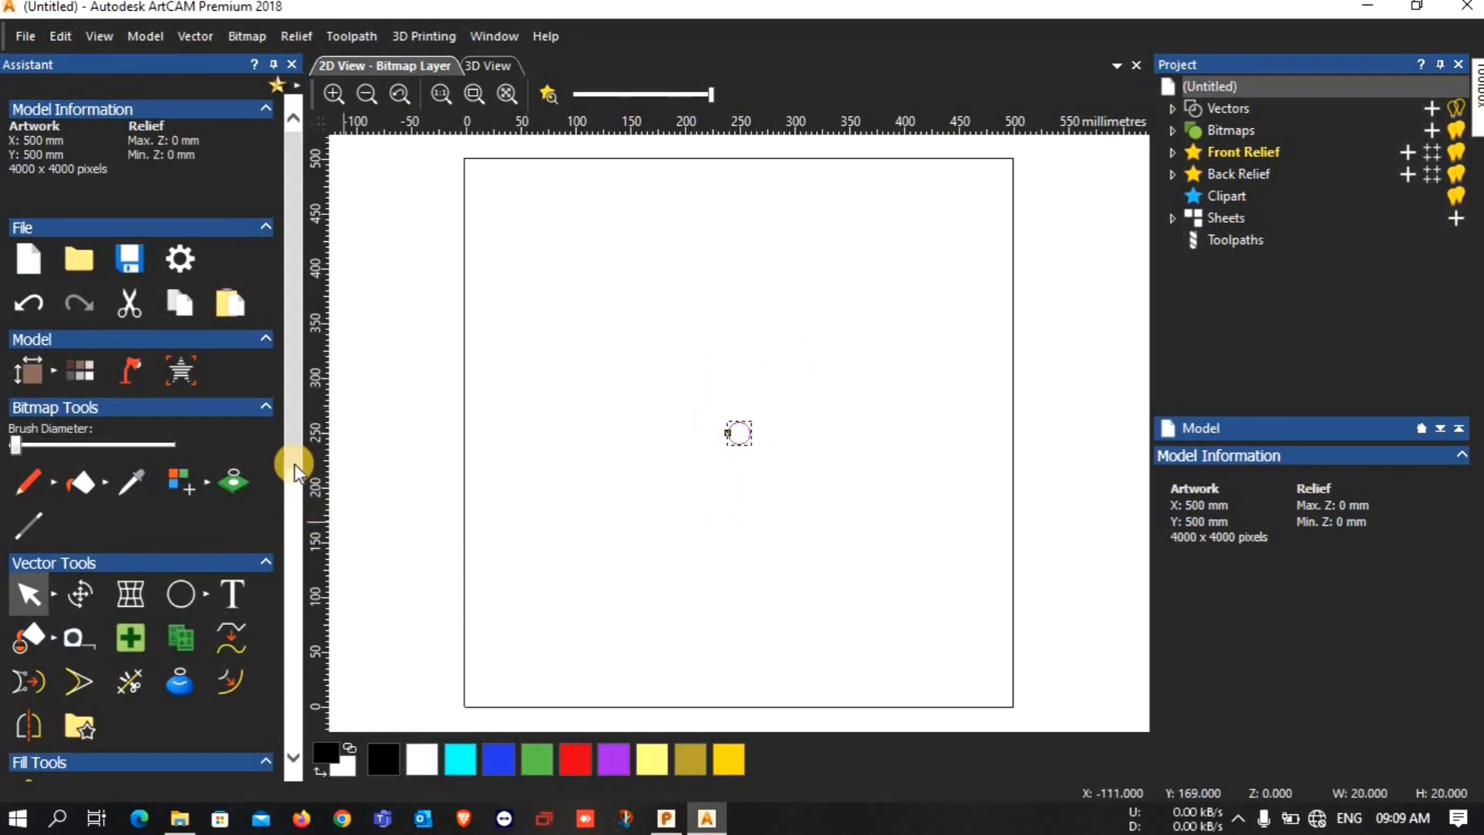
# Block-copy the circle into 10 columns and 10 rows with 20 mm X and Y gaps.
pyautogui.moveTo(295, 468); pyautogui.dragTo(306, 575)
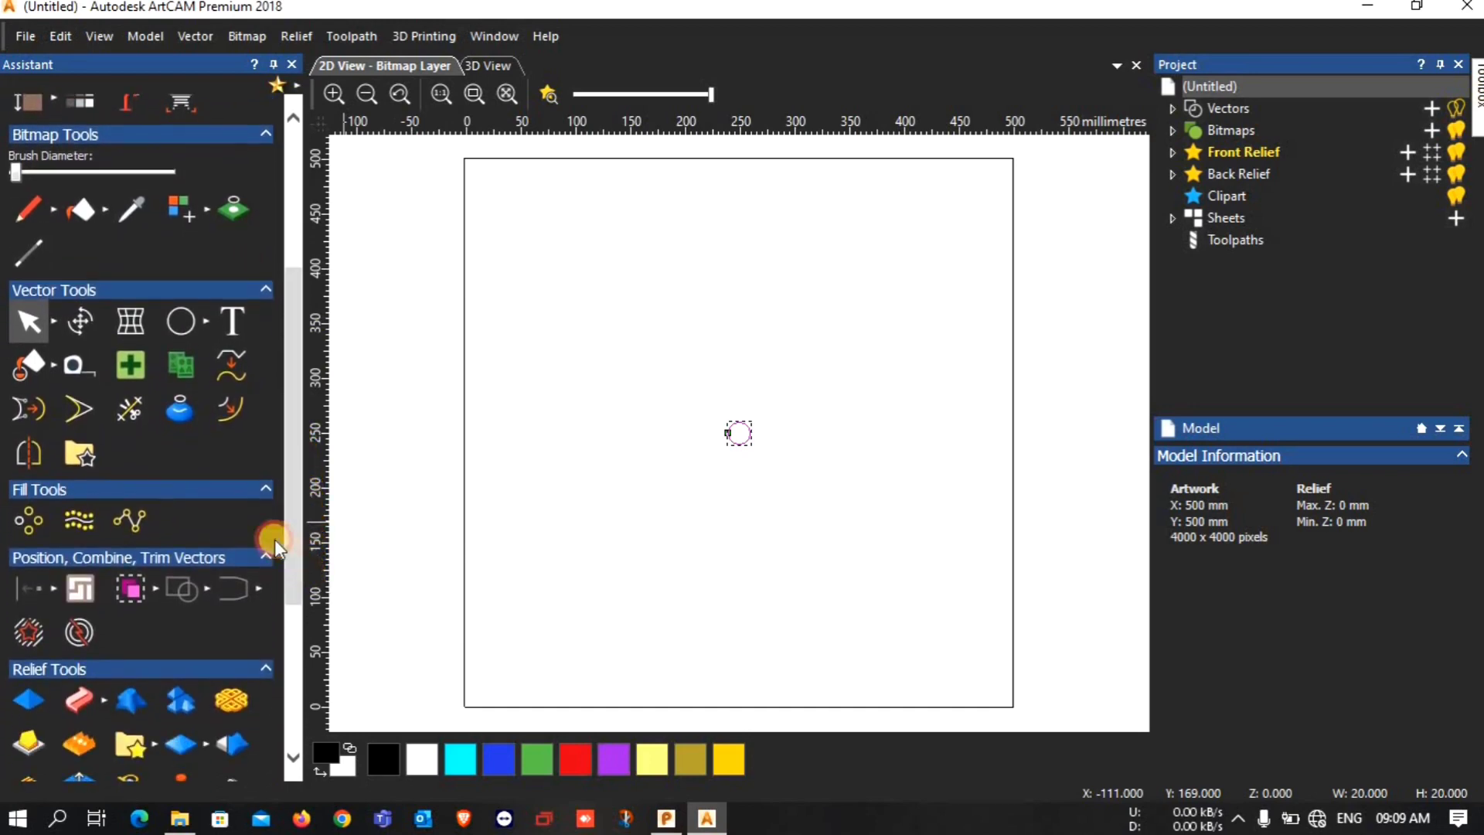
pyautogui.click(32, 521)
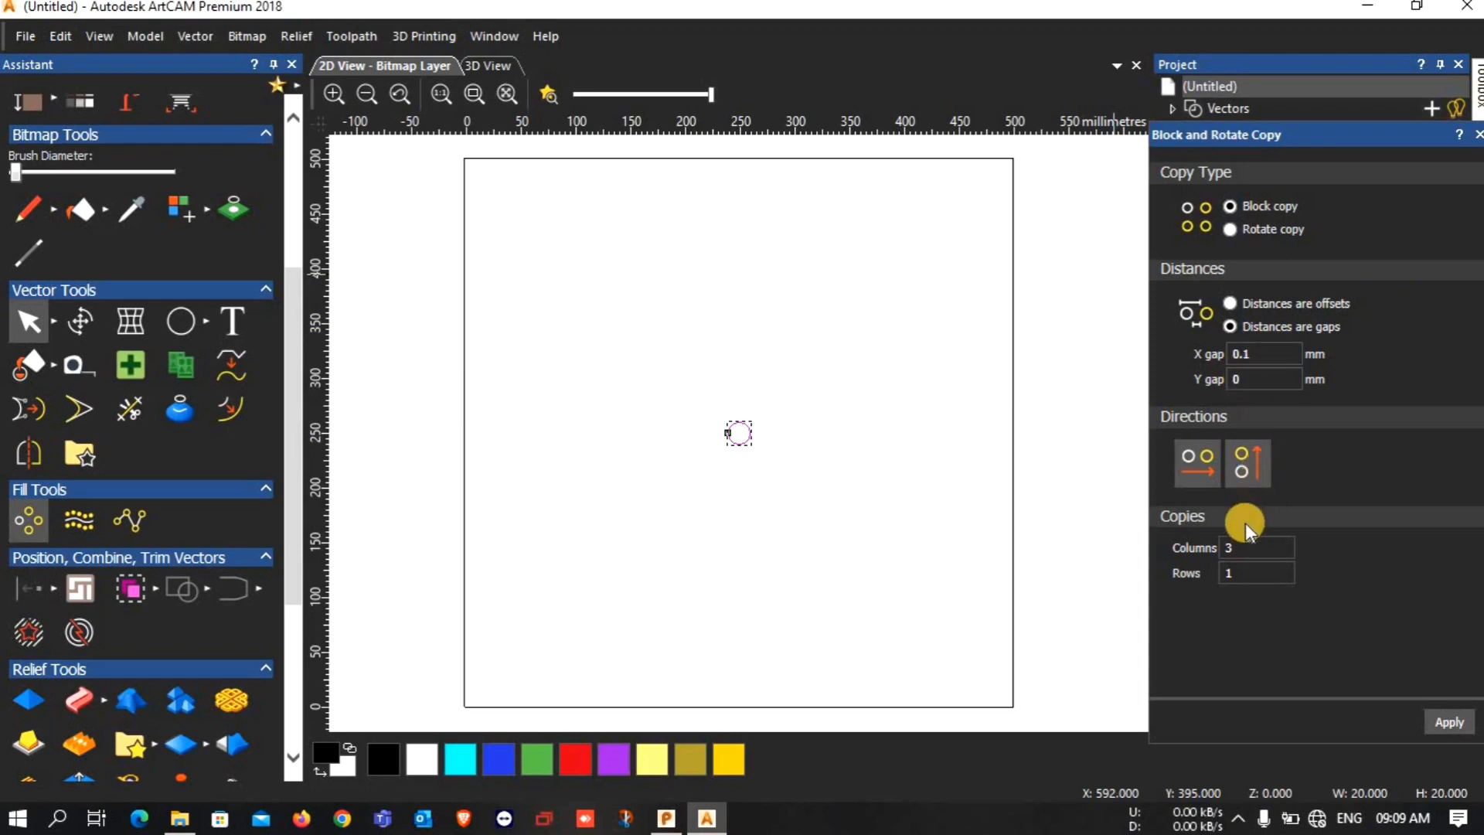
pyautogui.click(1250, 544)
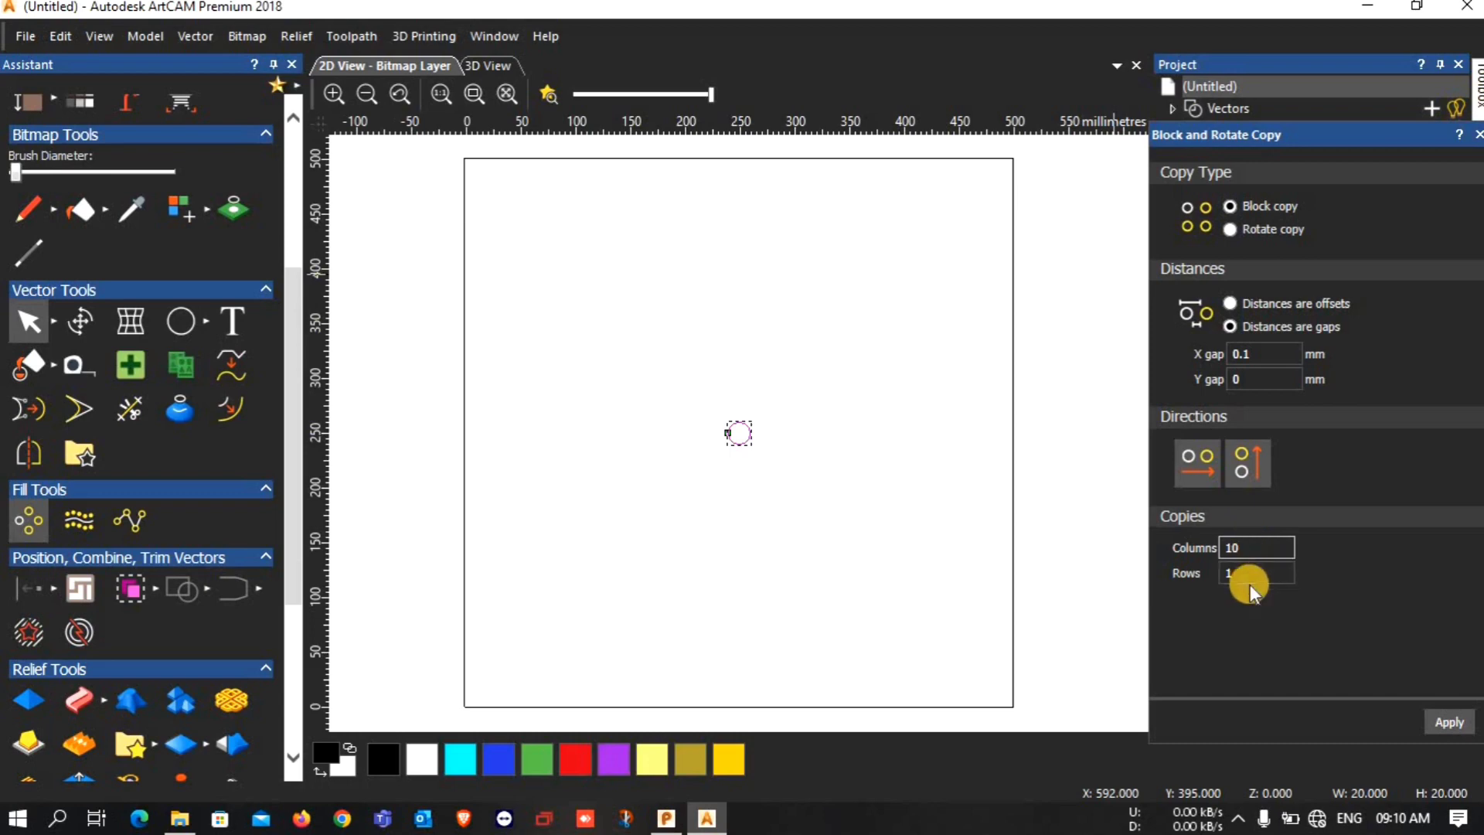
pyautogui.click(1251, 573)
pyautogui.write('0')
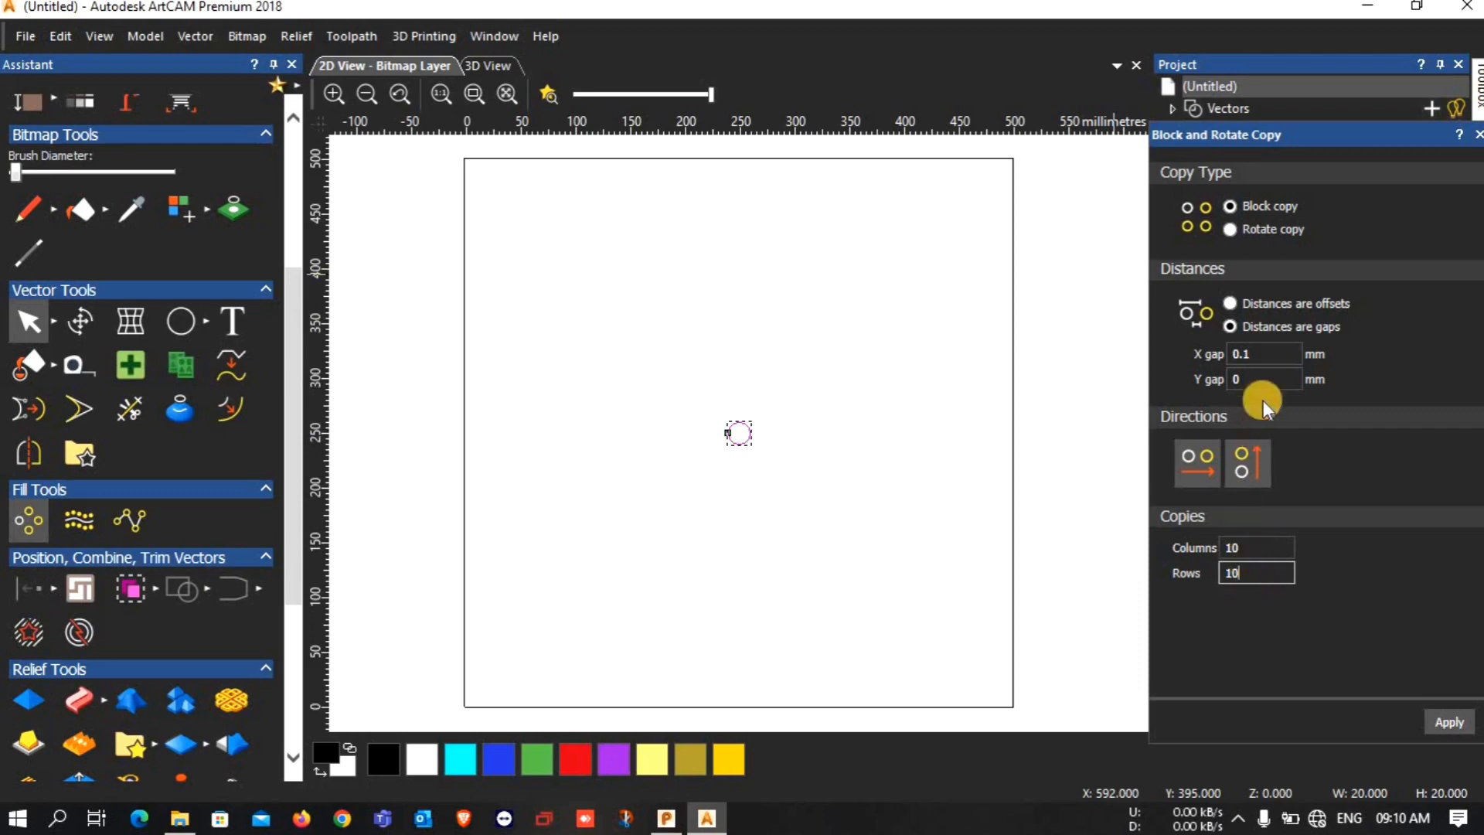
pyautogui.click(1254, 355)
pyautogui.write('20')
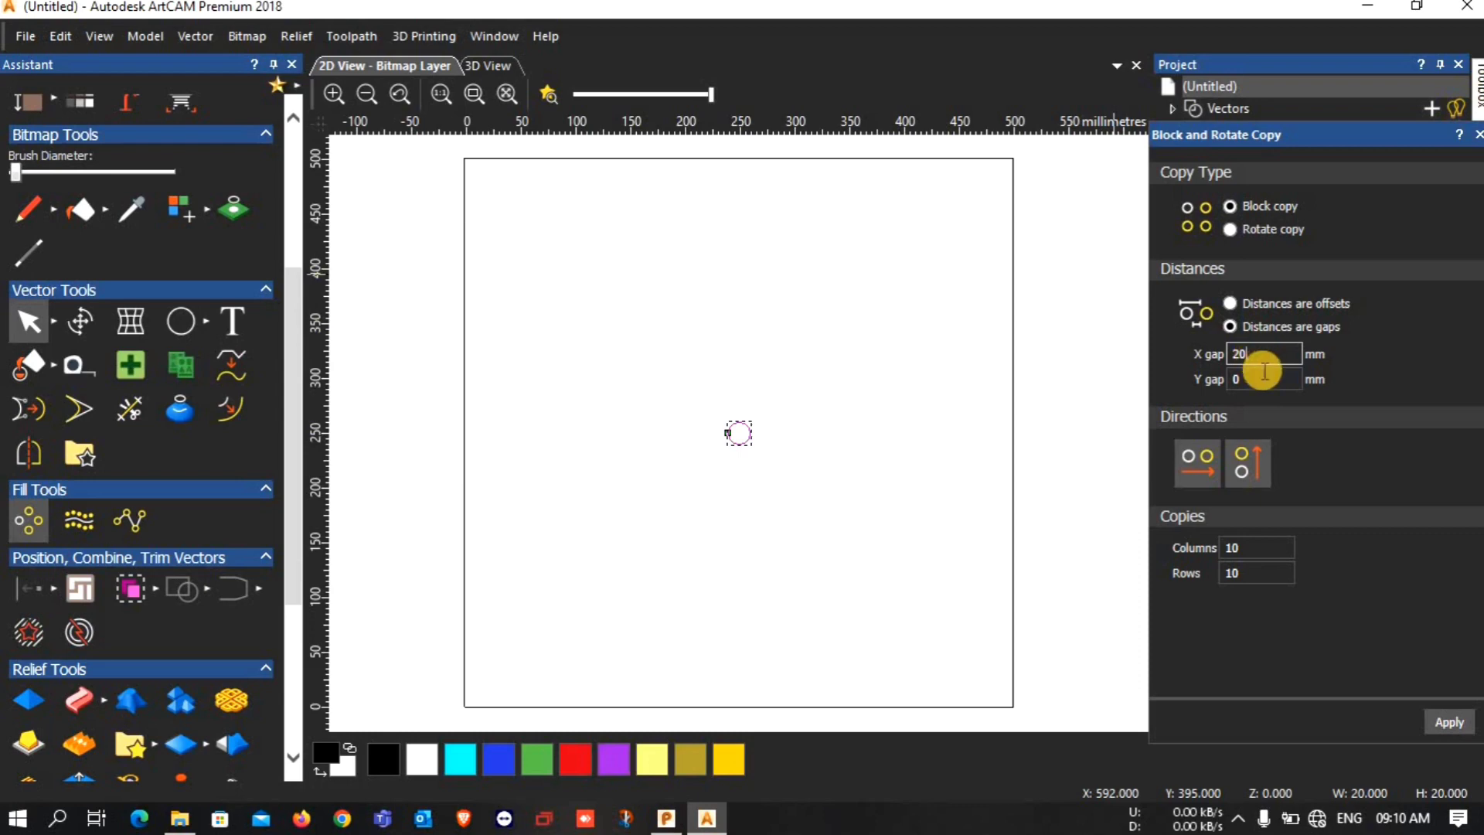
pyautogui.click(1263, 378)
pyautogui.write('20')
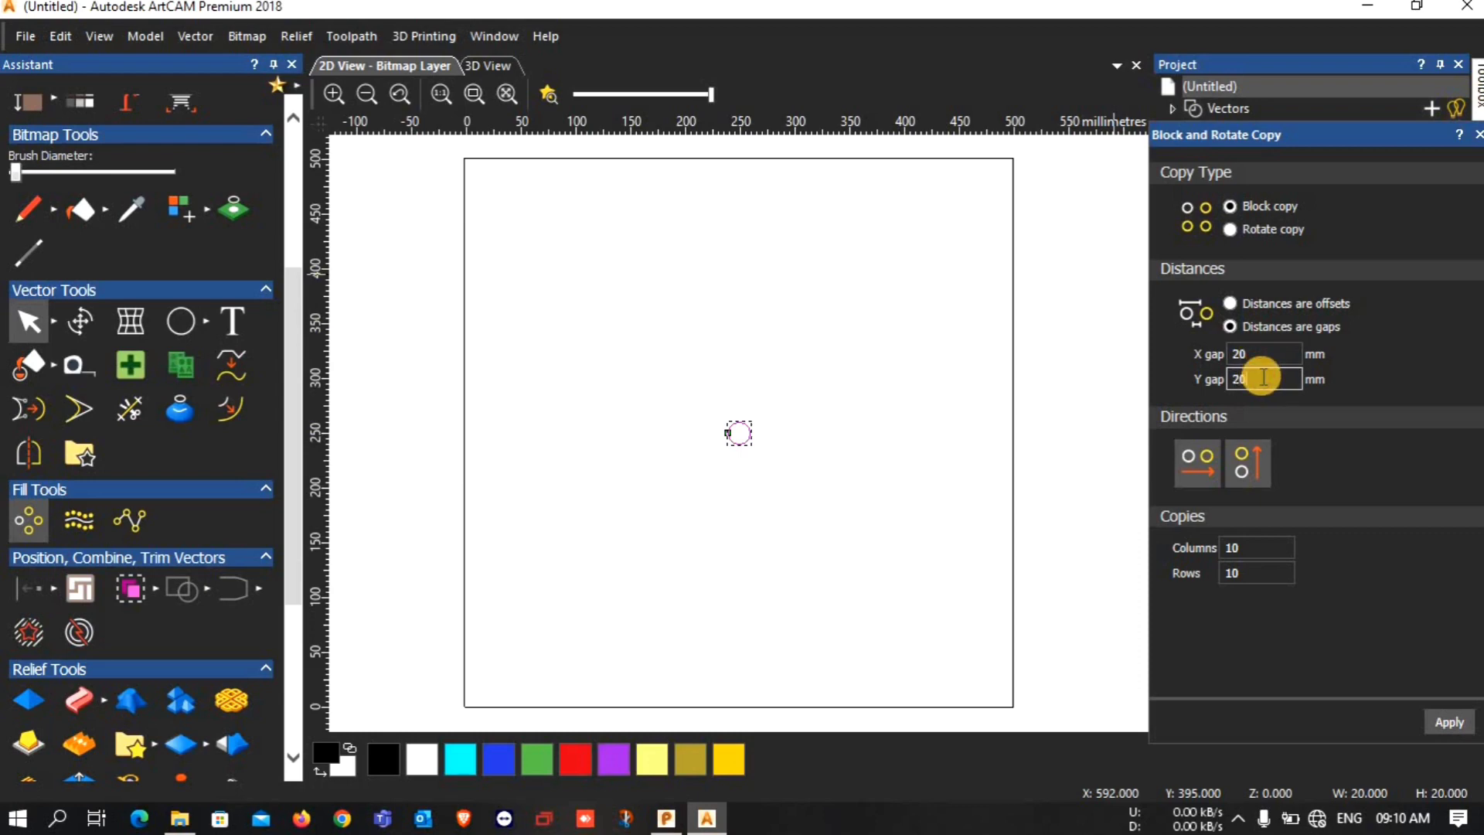
pyautogui.click(1439, 733)
pyautogui.scroll(-2, 997, 507)
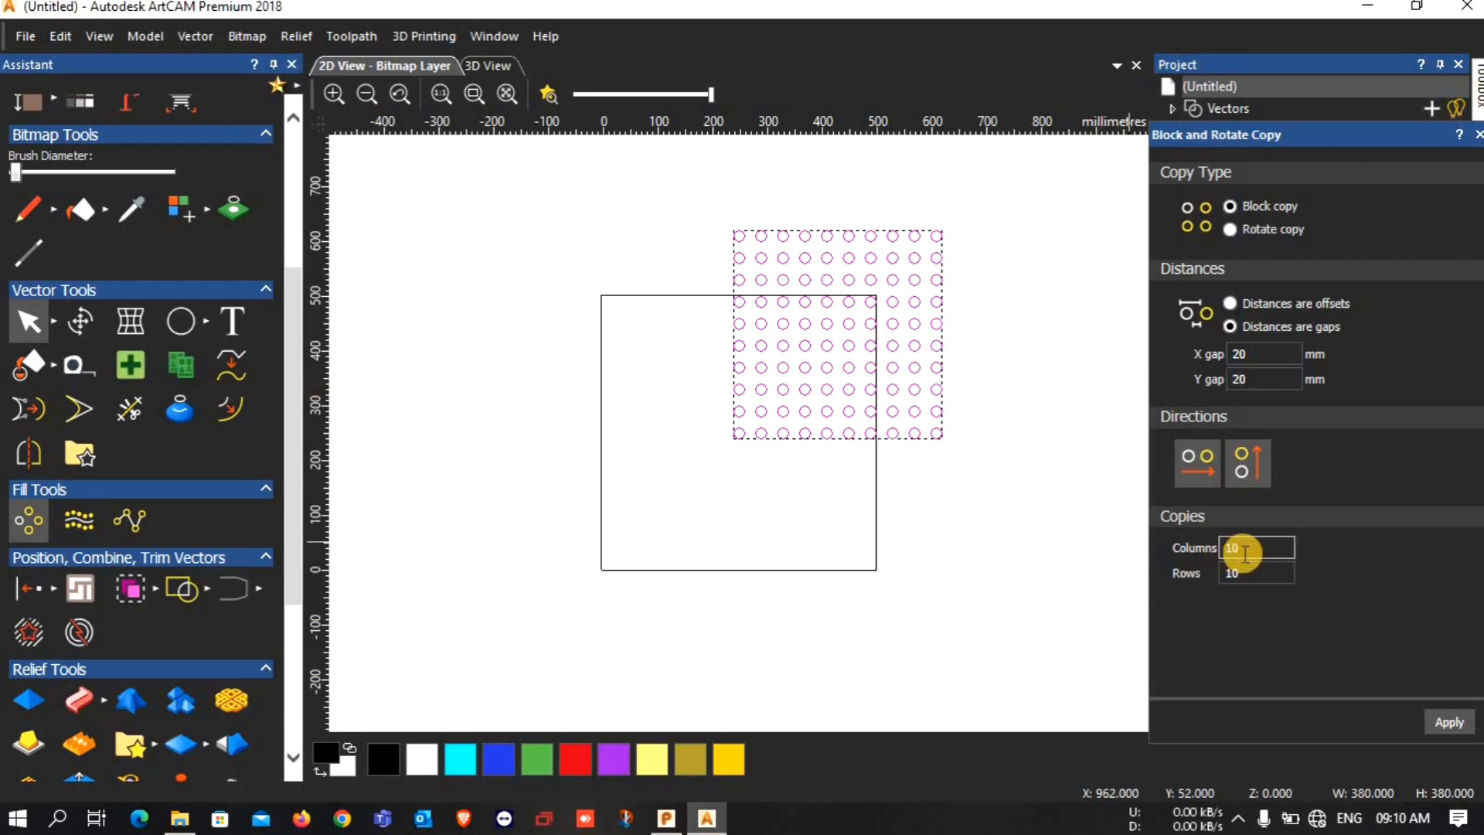
pyautogui.click(1239, 549)
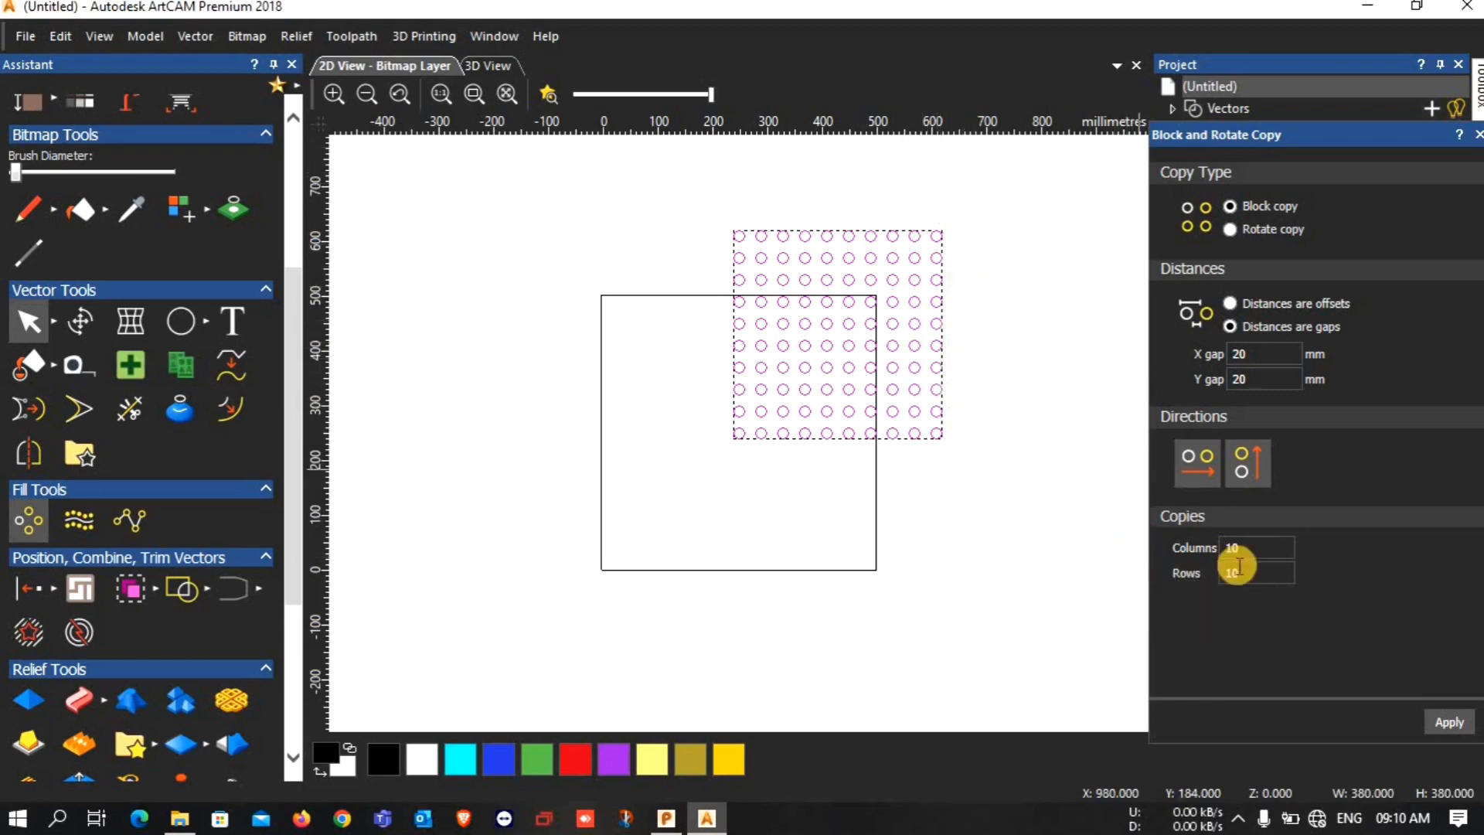
pyautogui.click(1229, 549)
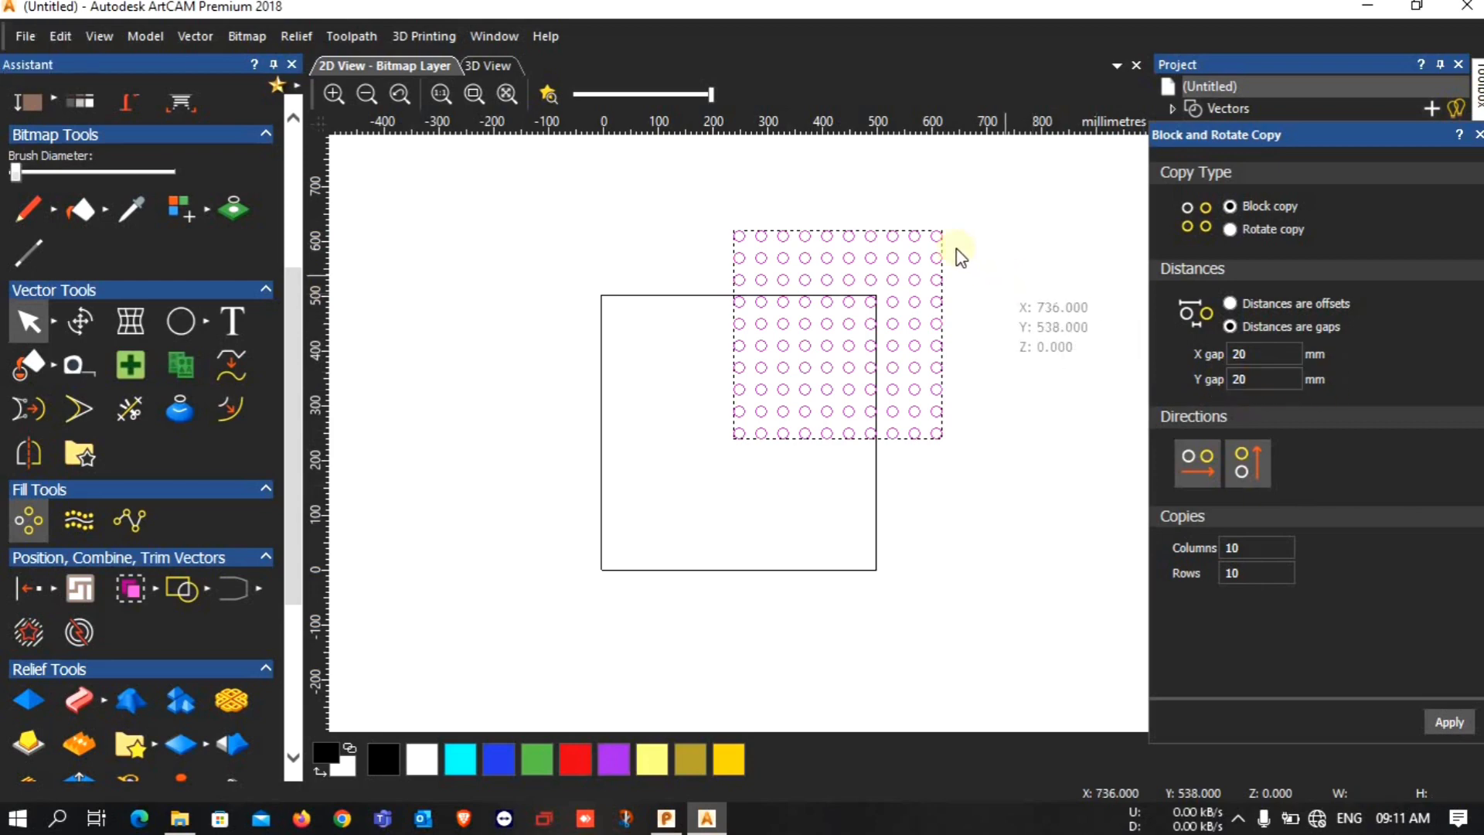
pyautogui.scroll(2, 933, 253)
pyautogui.scroll(2, 933, 253)
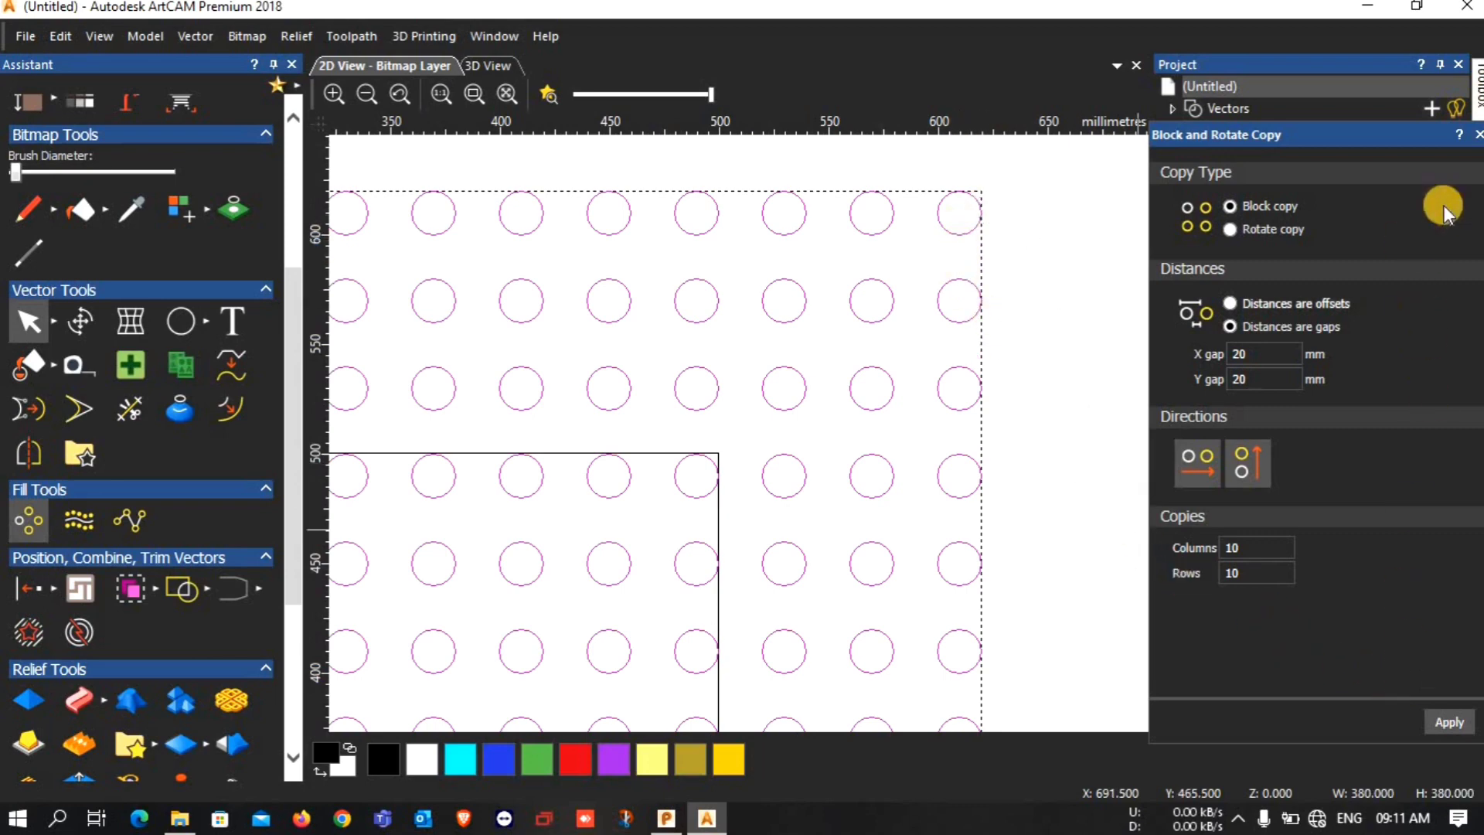
# Measure 40 mm centre-to-centre and 20 mm horizontal and vertical gaps between circles.
pyautogui.click(1476, 136)
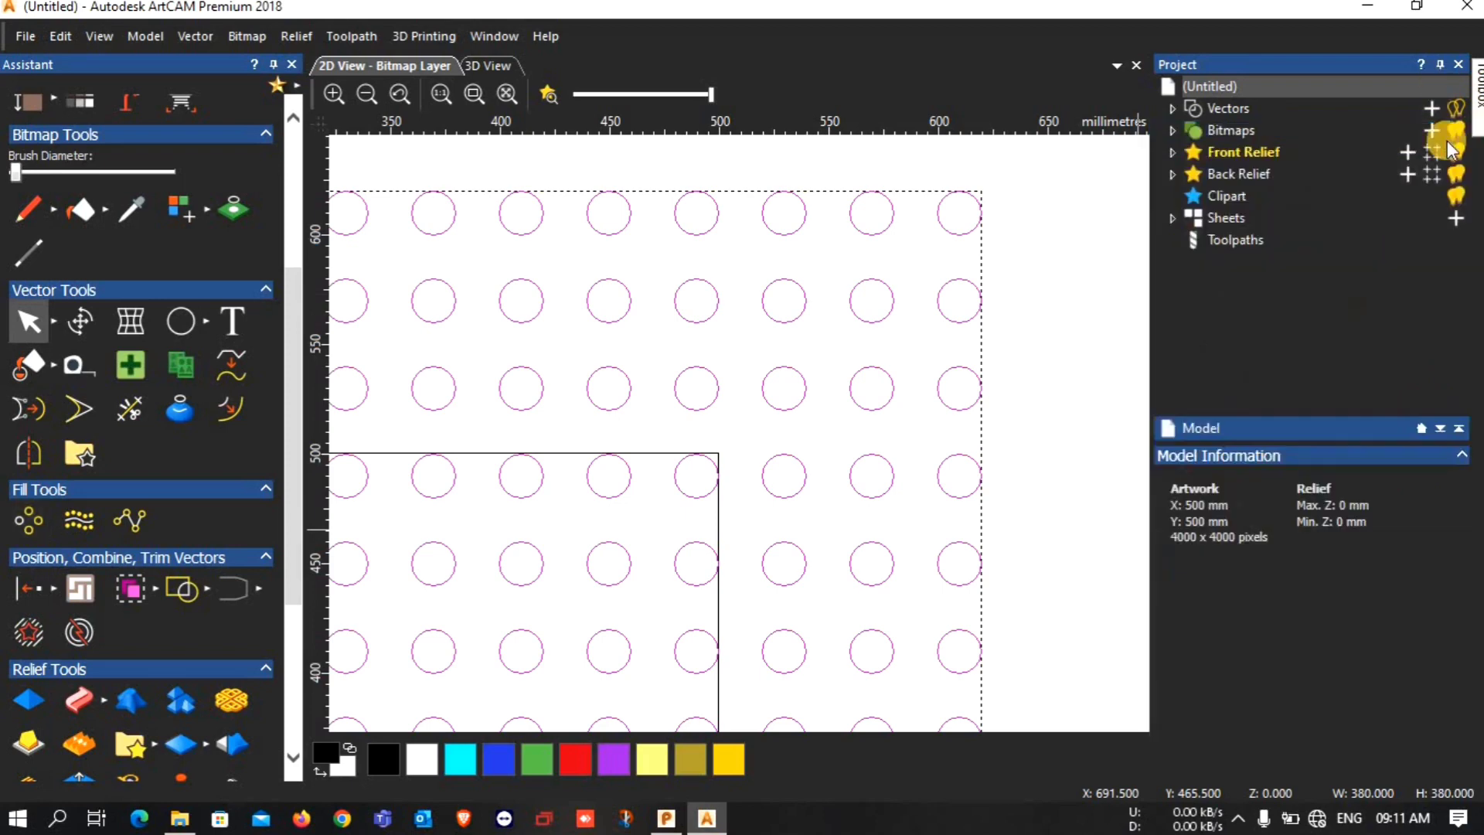
pyautogui.click(74, 370)
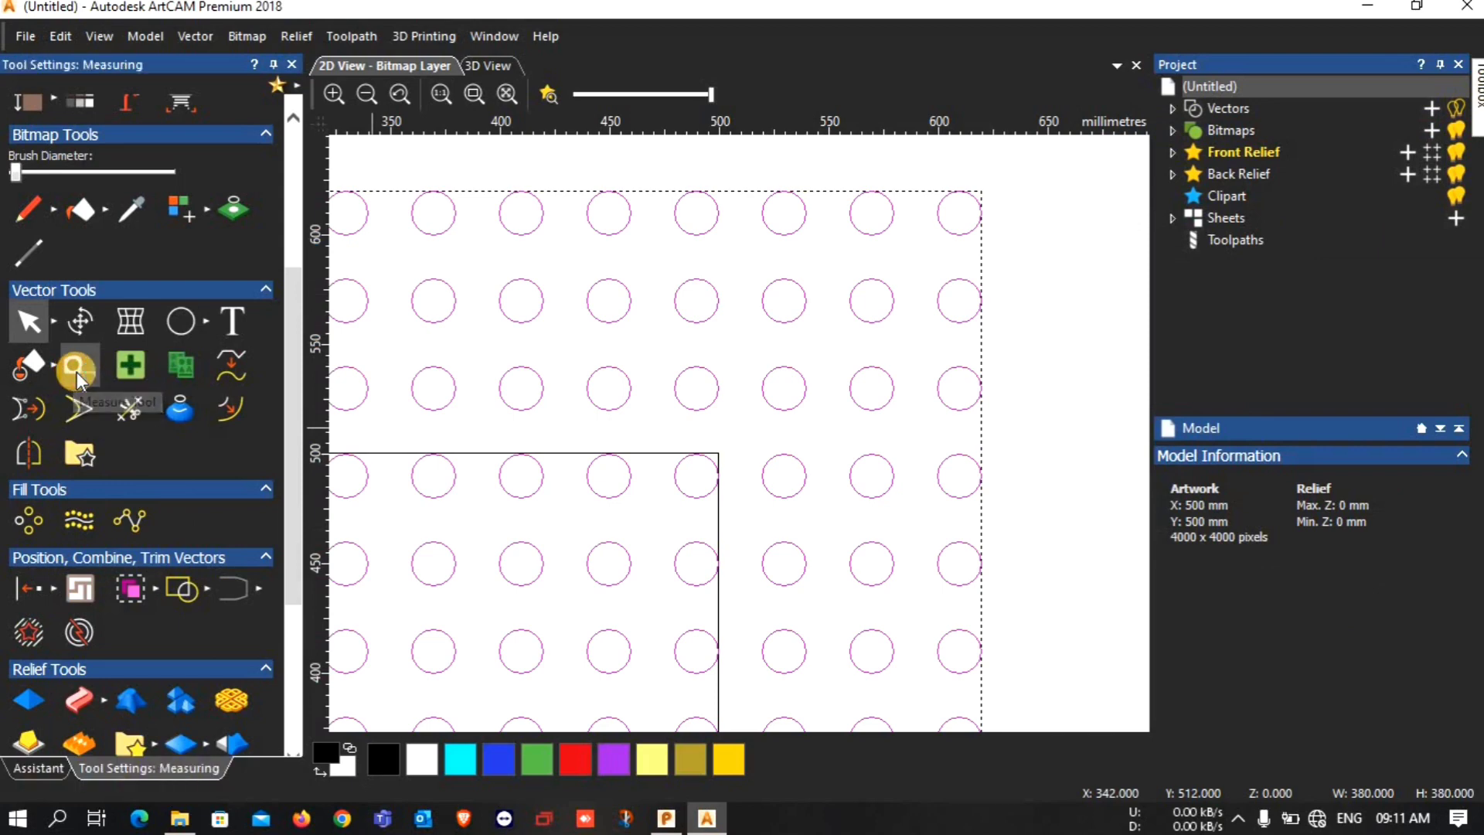
pyautogui.moveTo(871, 213); pyautogui.dragTo(959, 213)
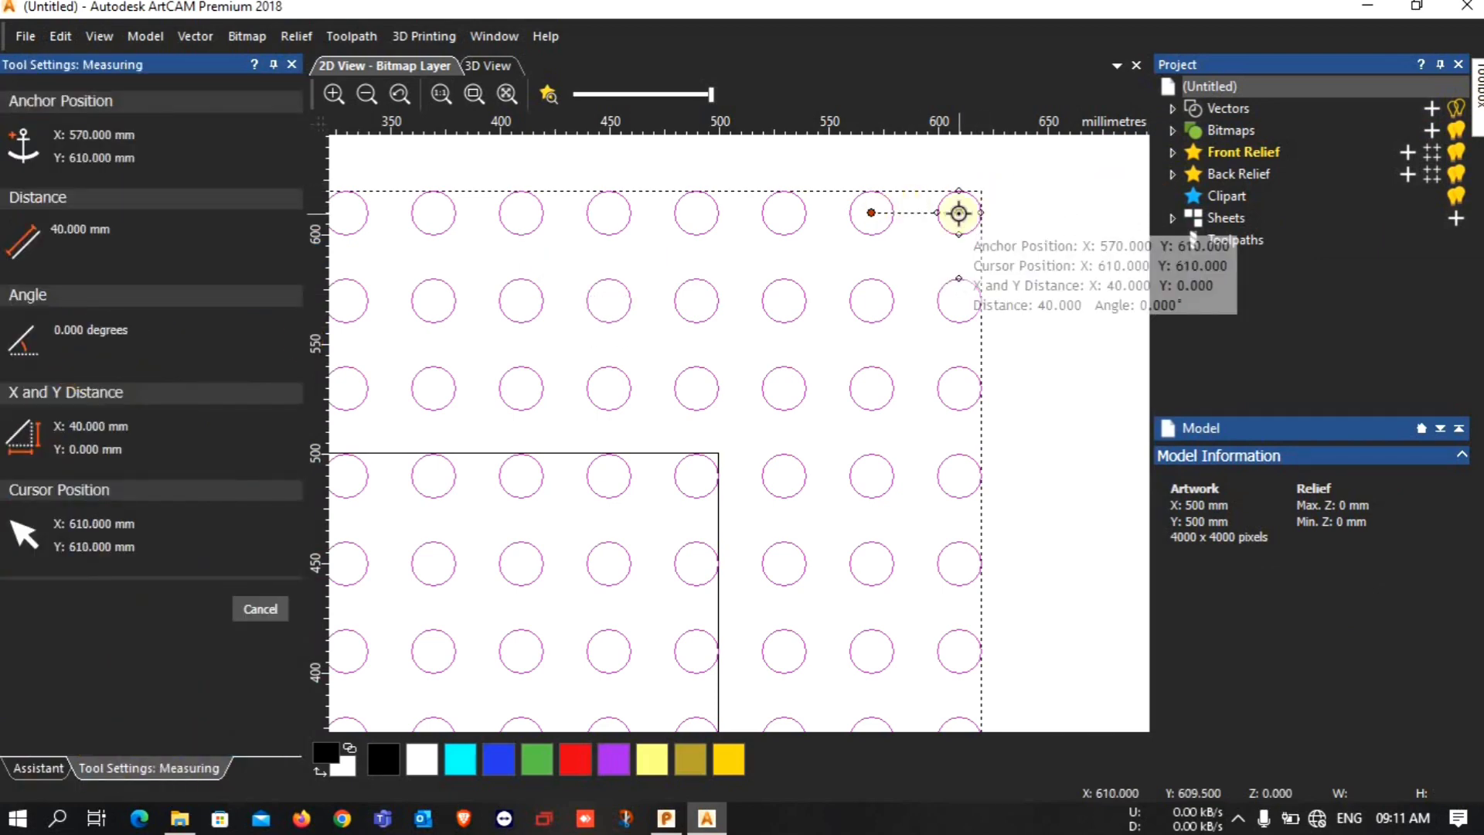
pyautogui.press('Escape')
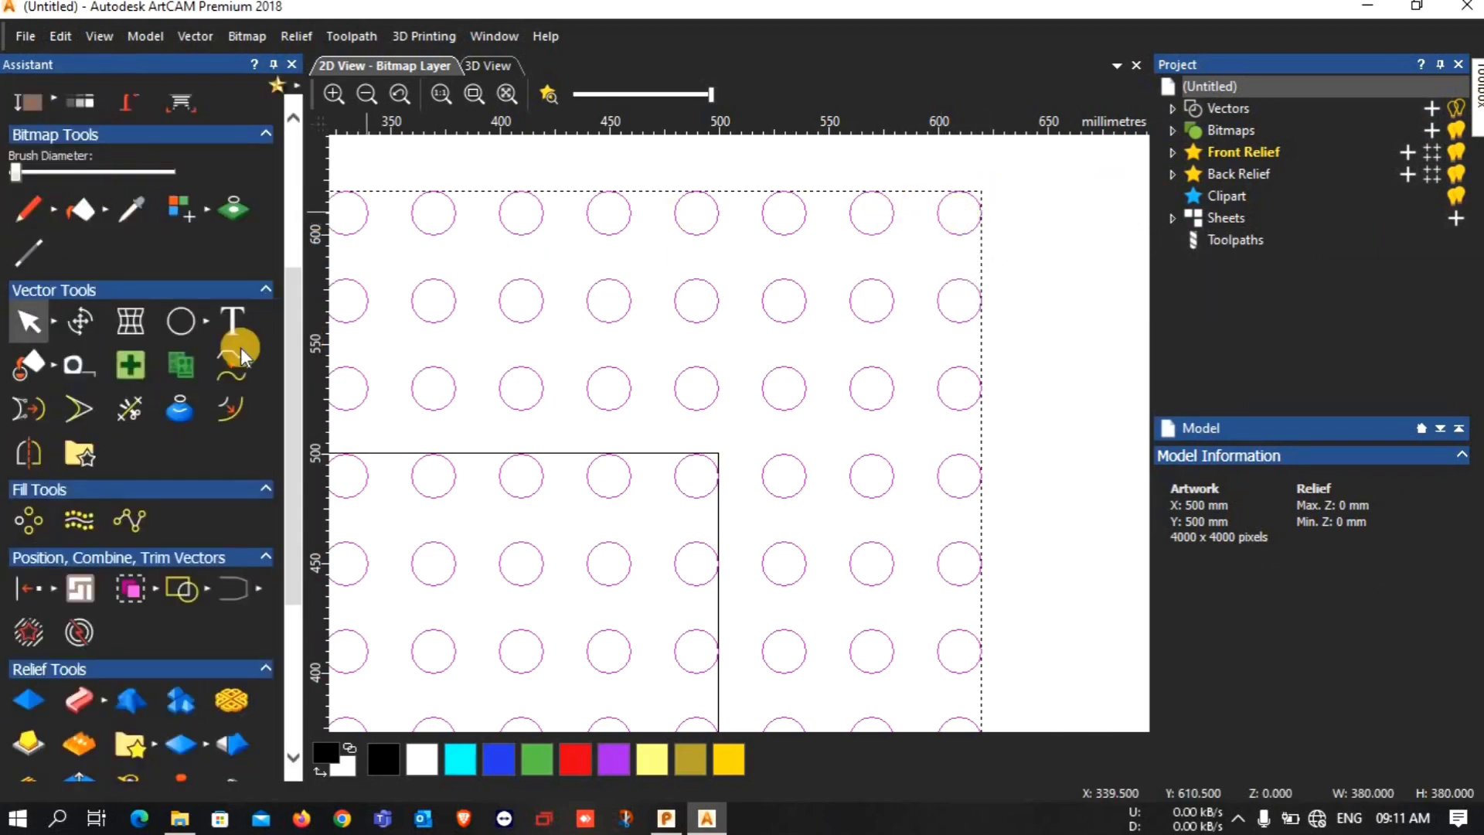
pyautogui.click(74, 365)
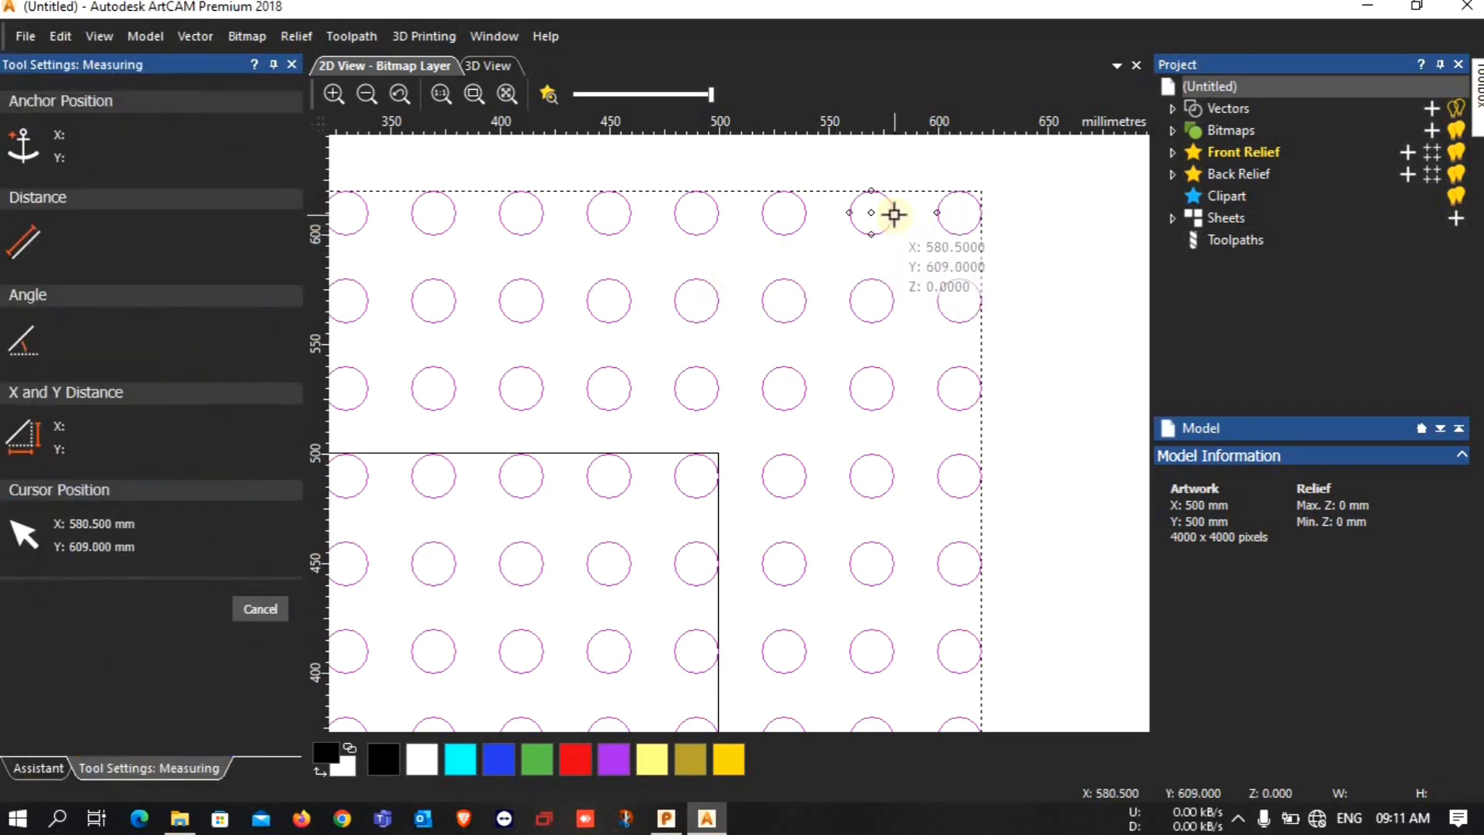
pyautogui.moveTo(893, 212); pyautogui.dragTo(934, 212)
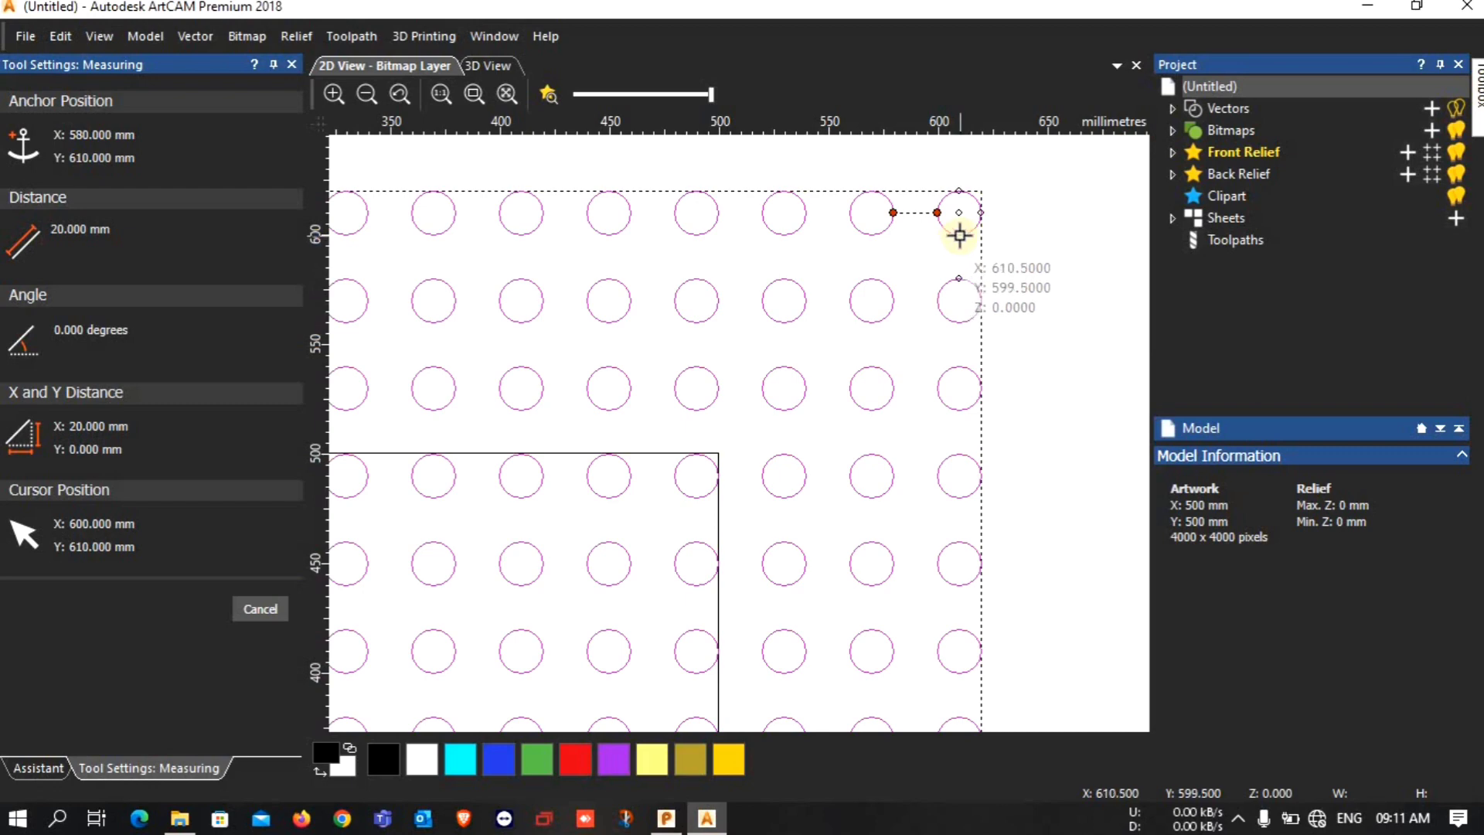
pyautogui.moveTo(960, 235); pyautogui.dragTo(961, 276)
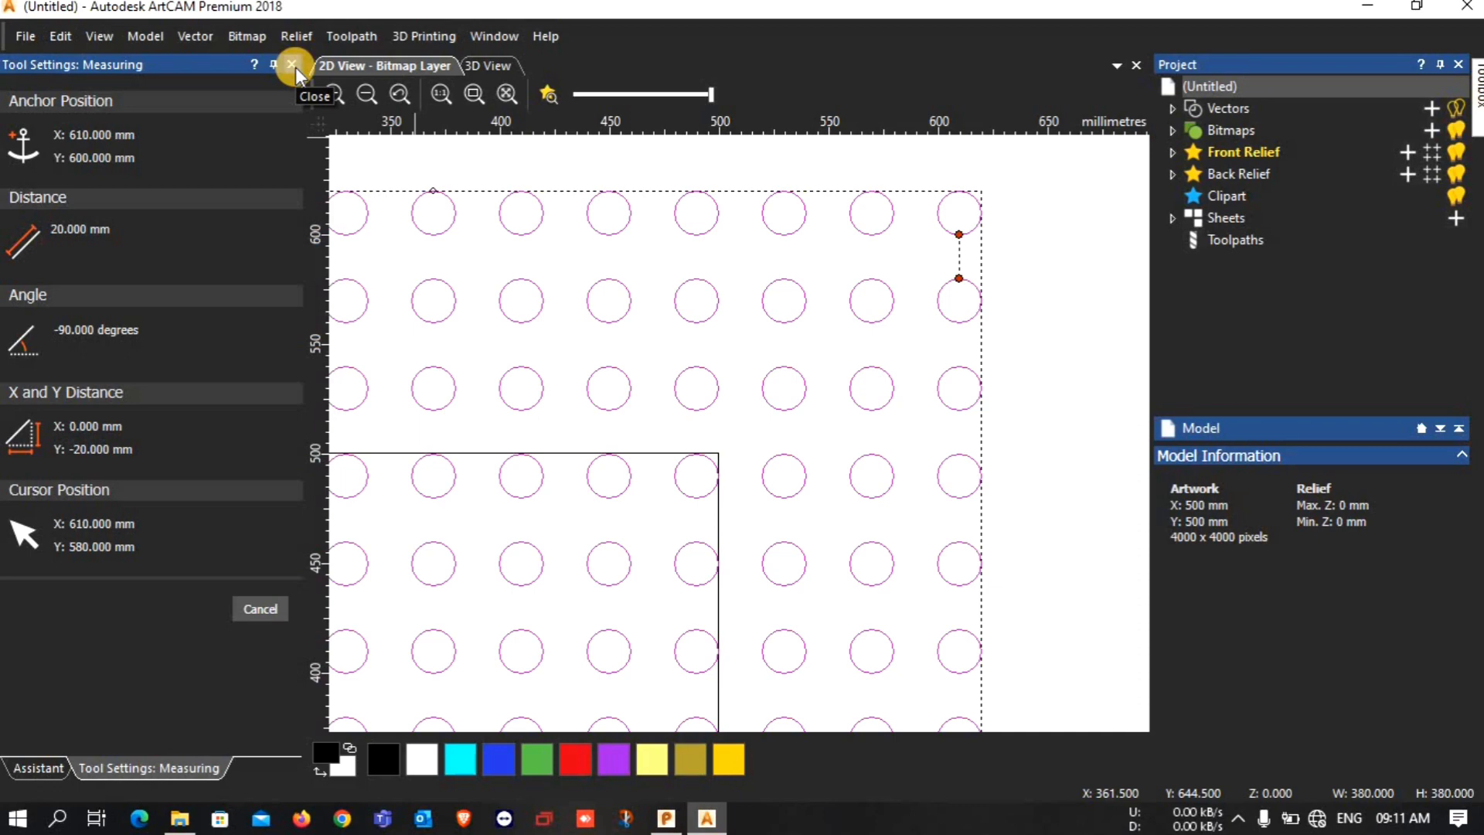
# Close the Measuring panel, zoom out and centre the circle grid on the 500 mm block.
pyautogui.click(292, 65)
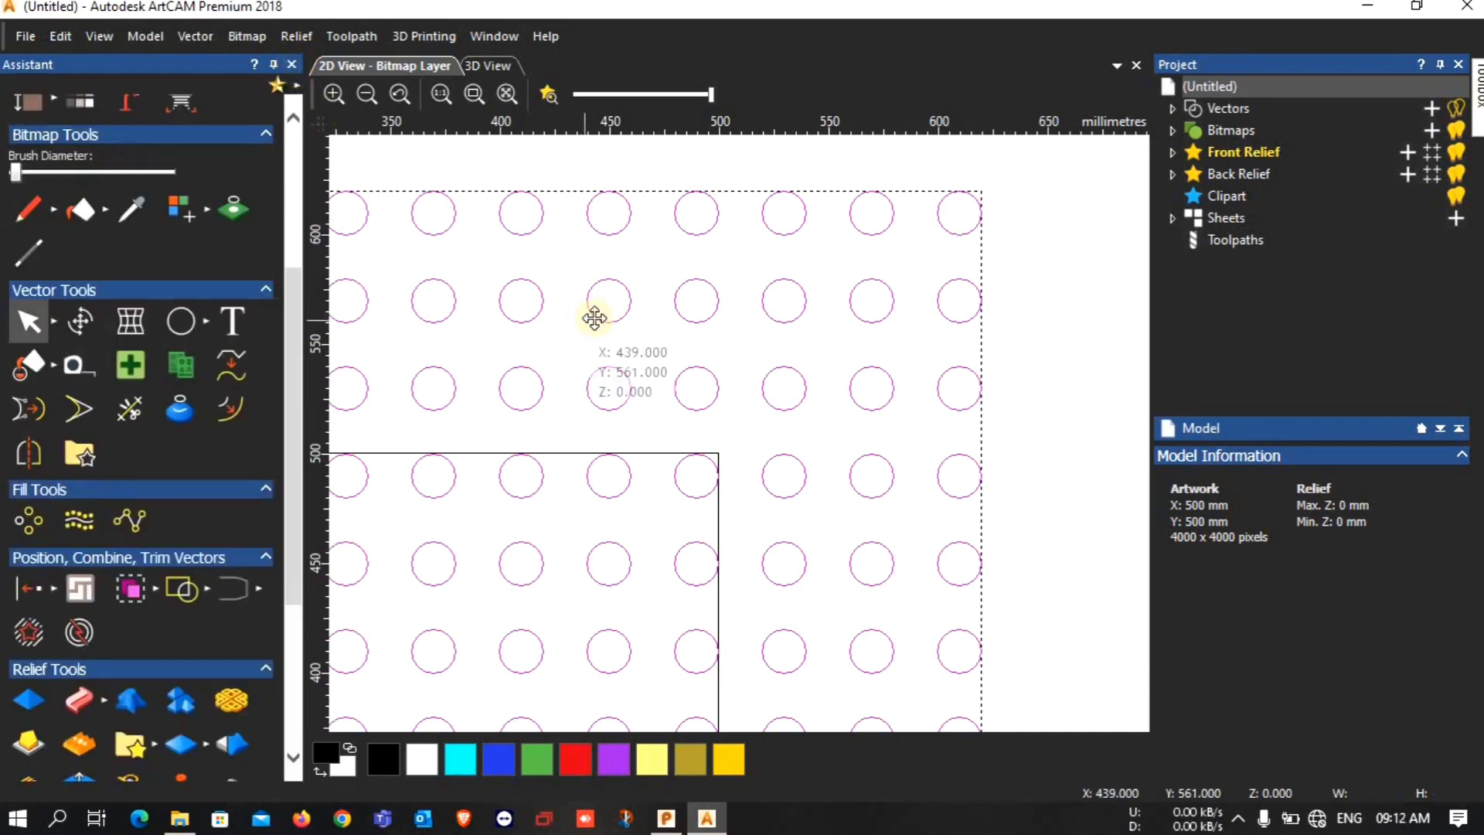
pyautogui.scroll(-3, 594, 318)
pyautogui.scroll(-1, 607, 316)
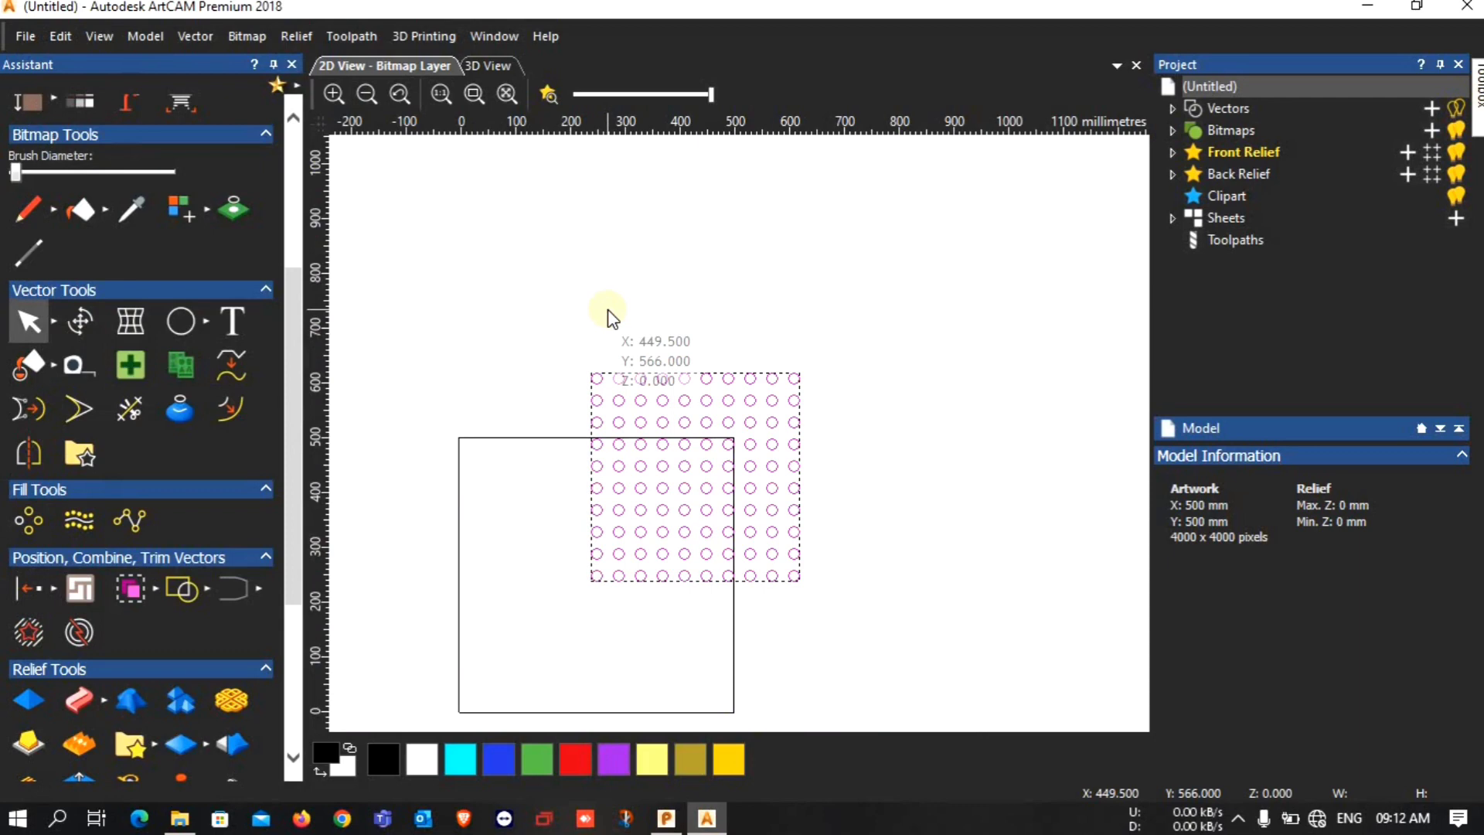
pyautogui.press('F9')
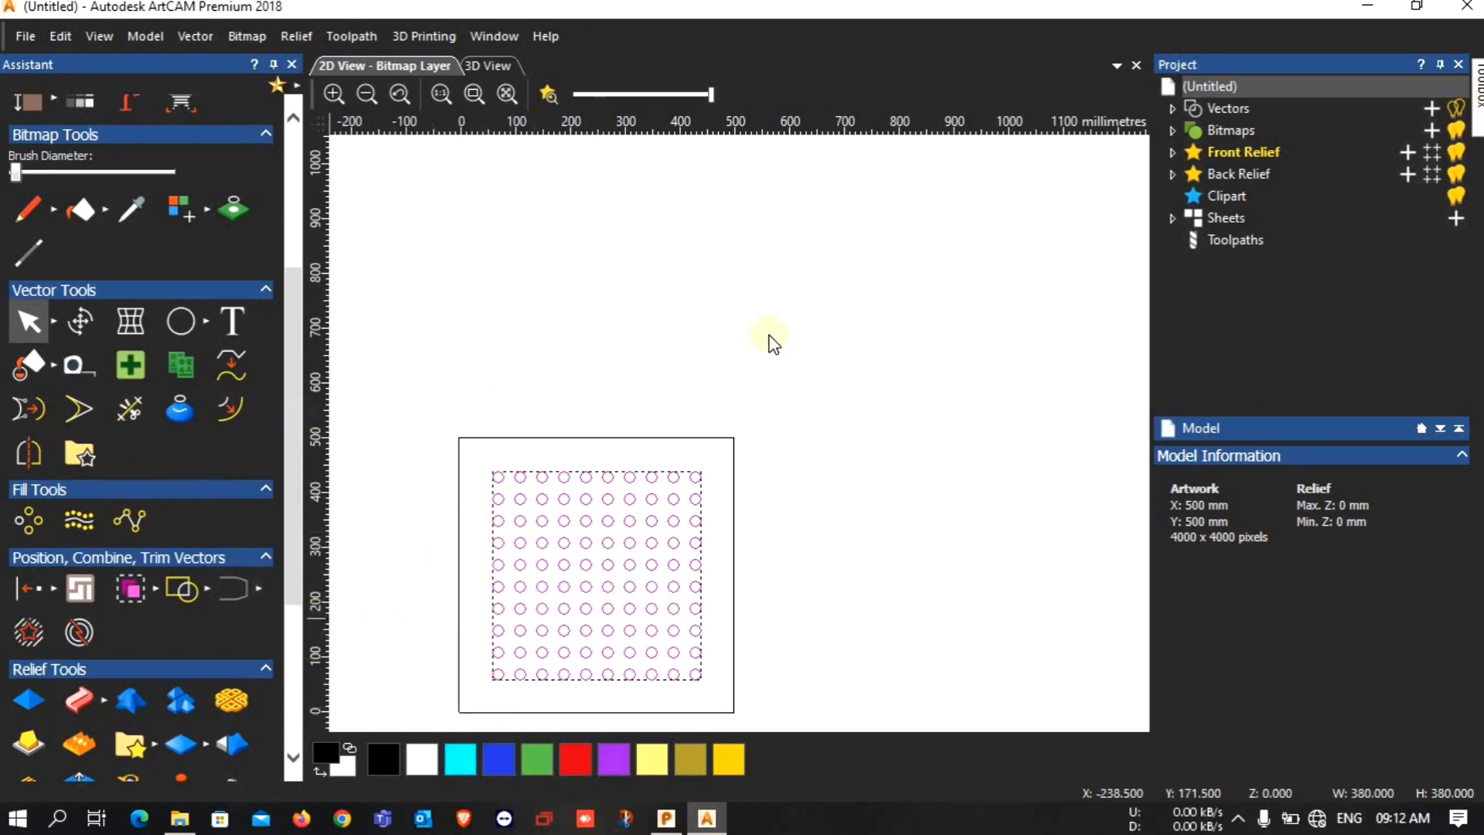
# Open the Create Drilling Toolpath panel under 2D Toolpaths for the selected circles.
pyautogui.click(1234, 241)
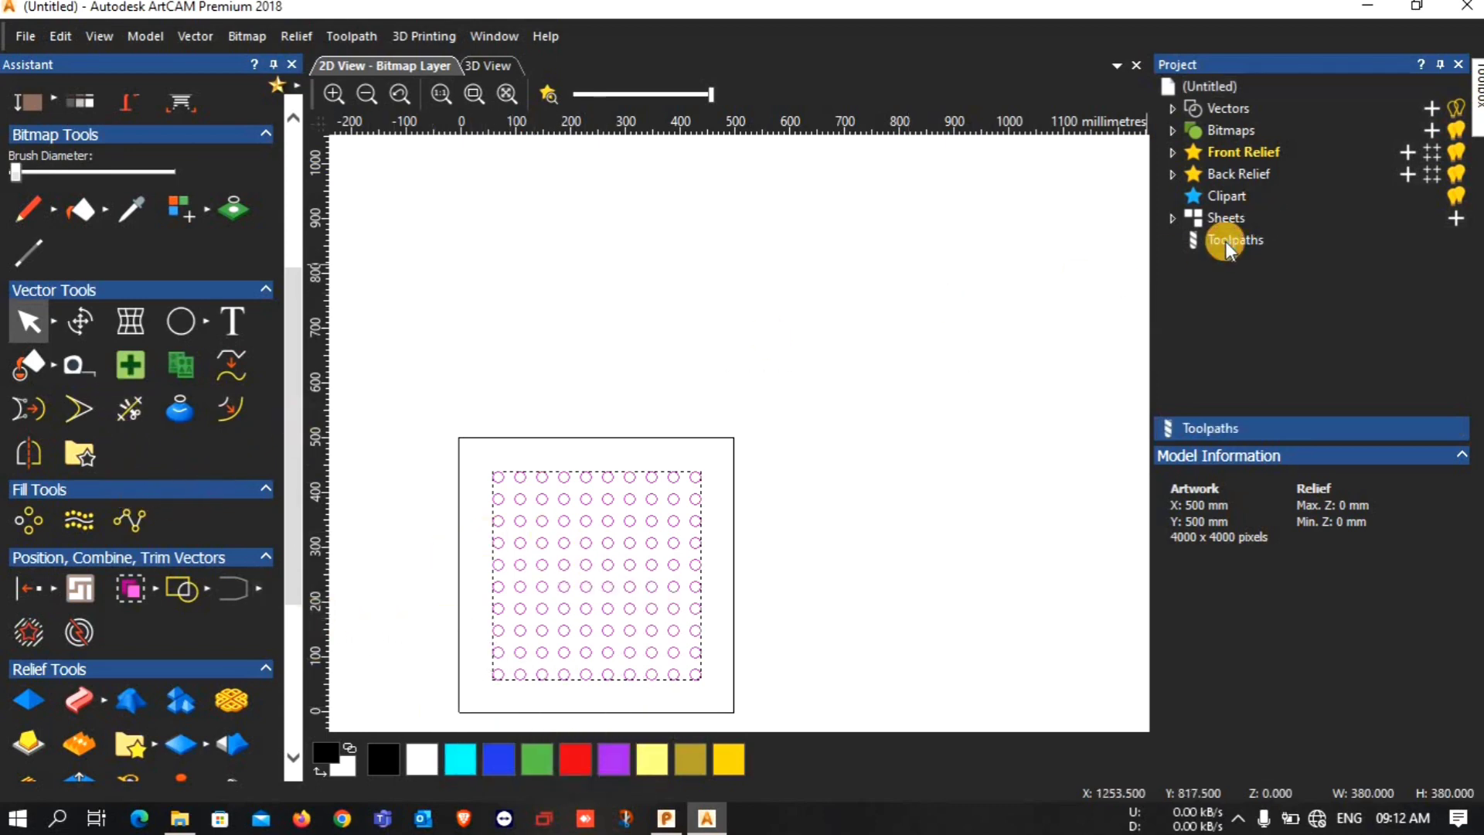
pyautogui.scroll(-1, 1183, 495)
pyautogui.scroll(-1, 1179, 572)
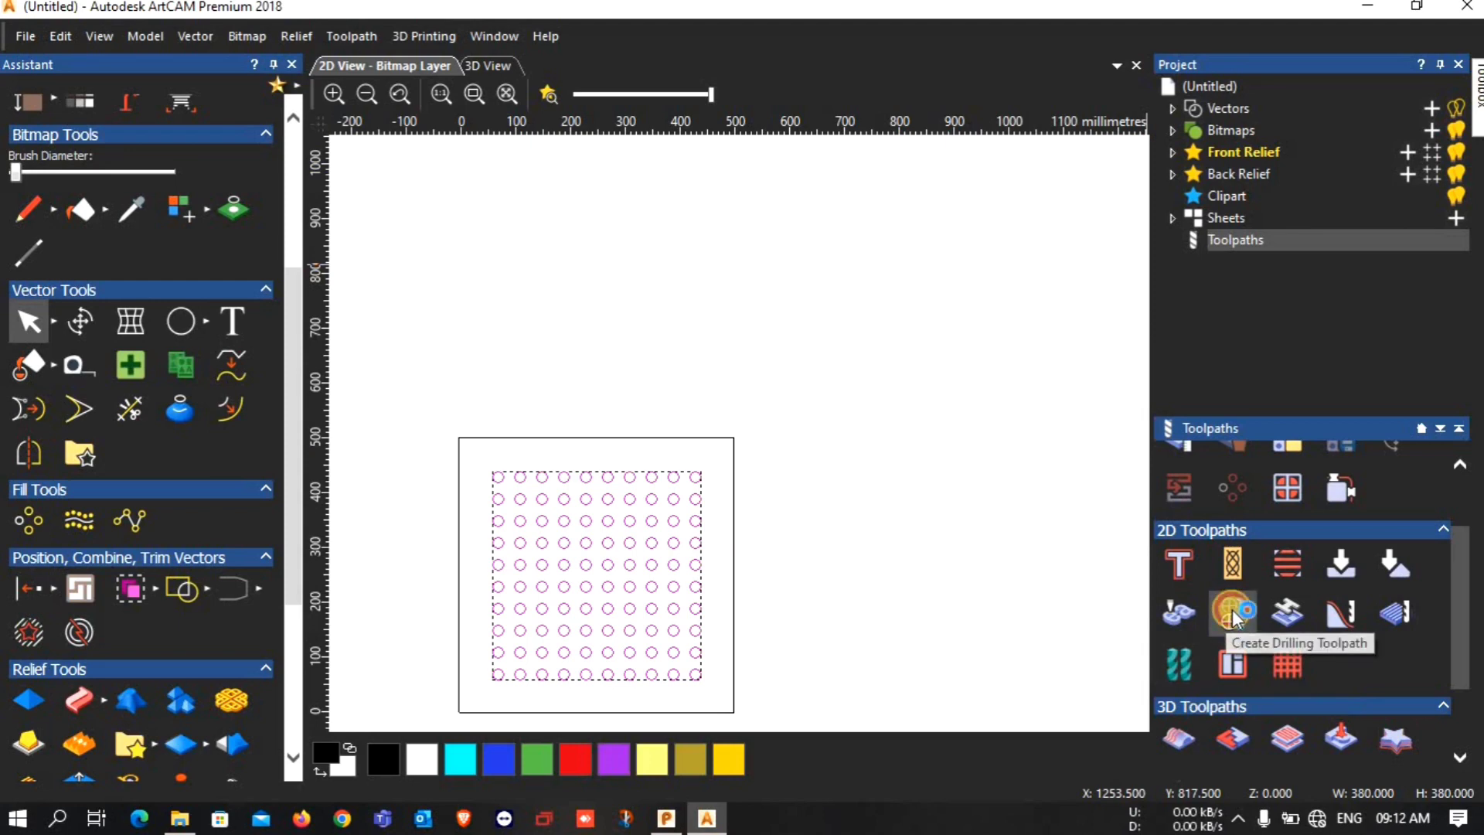
pyautogui.click(1232, 610)
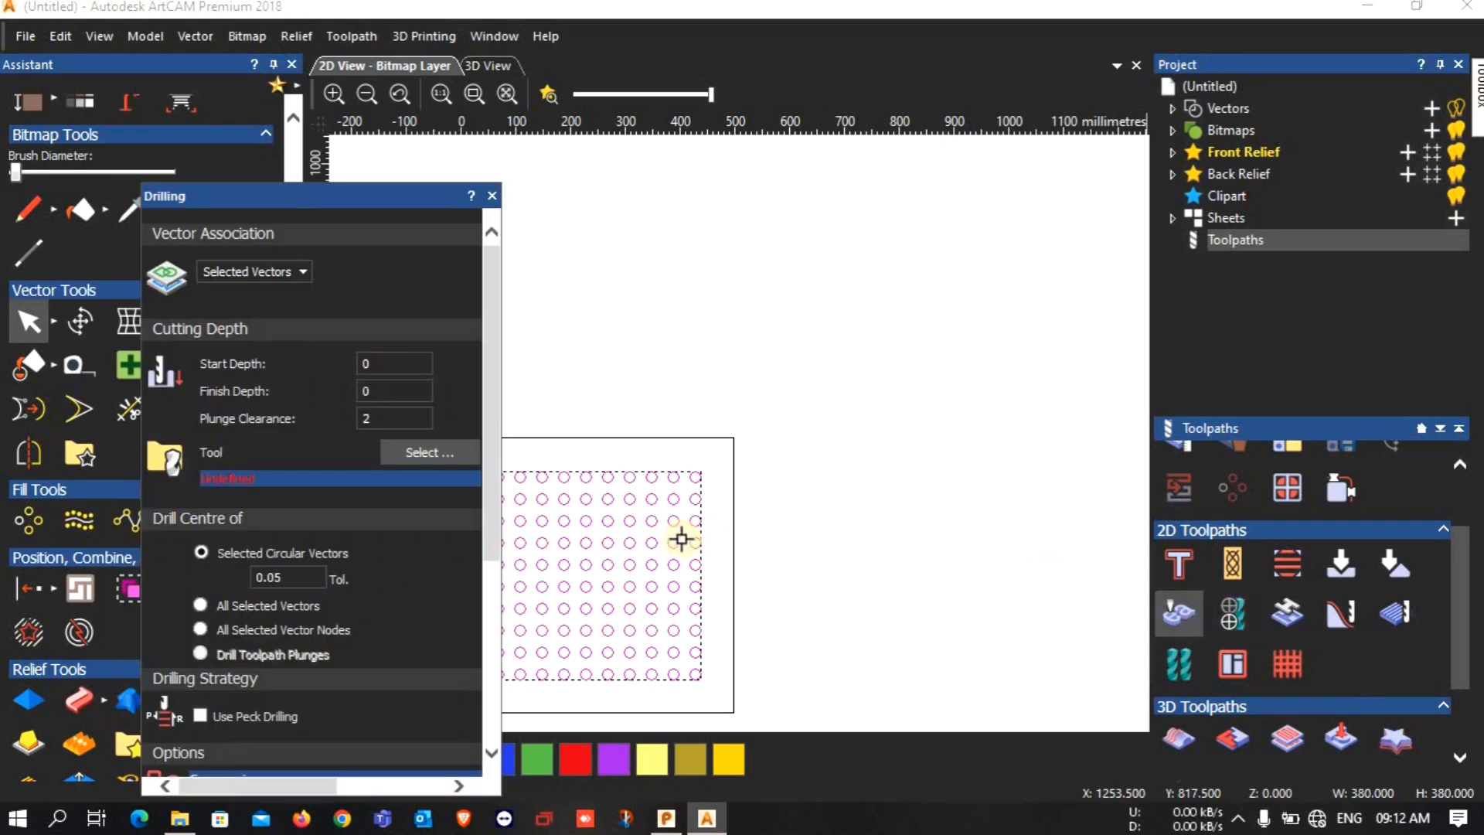
pyautogui.scroll(-1, 433, 550)
pyautogui.scroll(1, 433, 550)
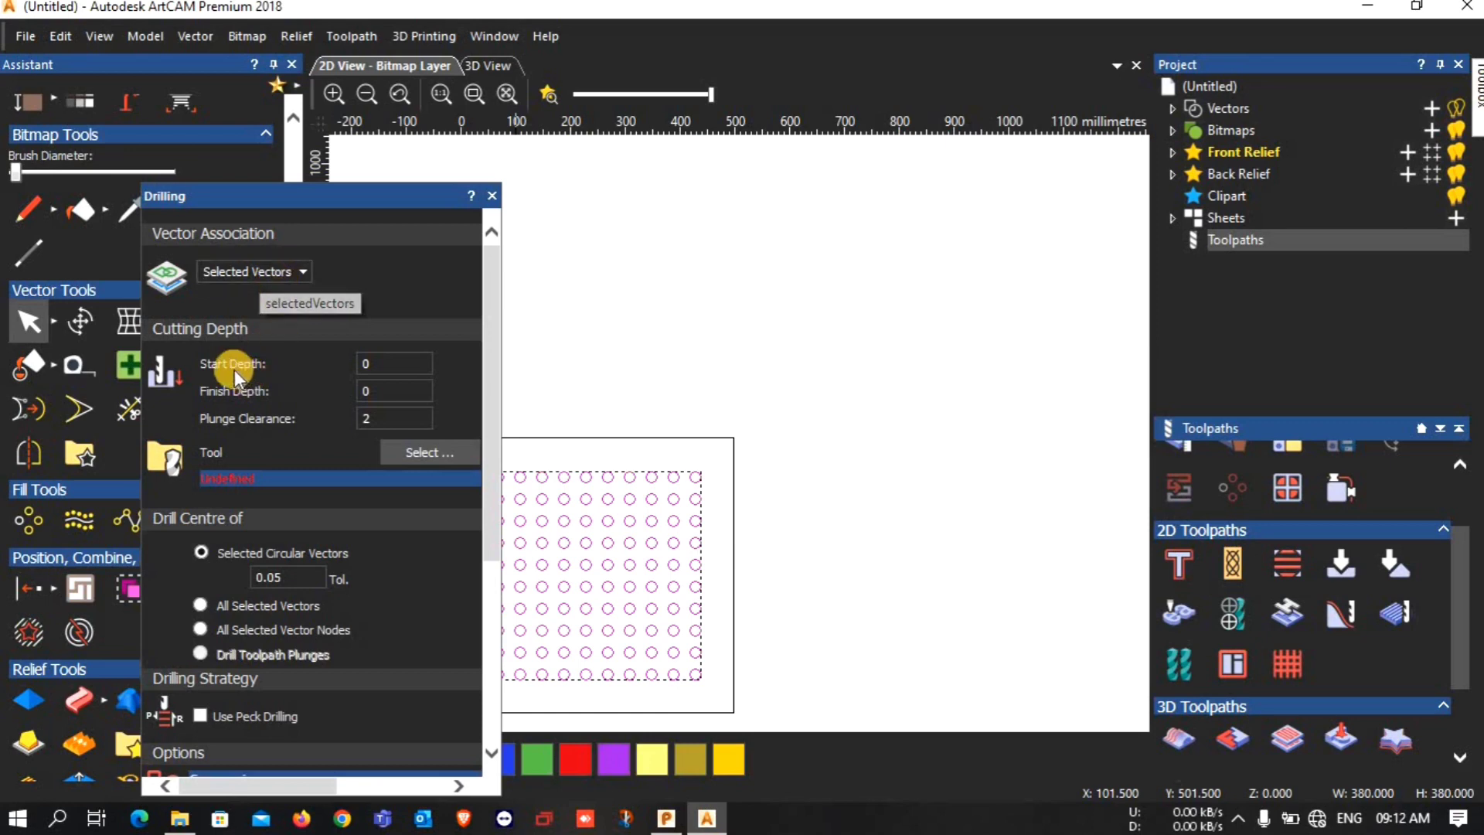
# Change the drilling Finish Depth from 0 to 20.
pyautogui.click(366, 391)
pyautogui.doubleClick(377, 391)
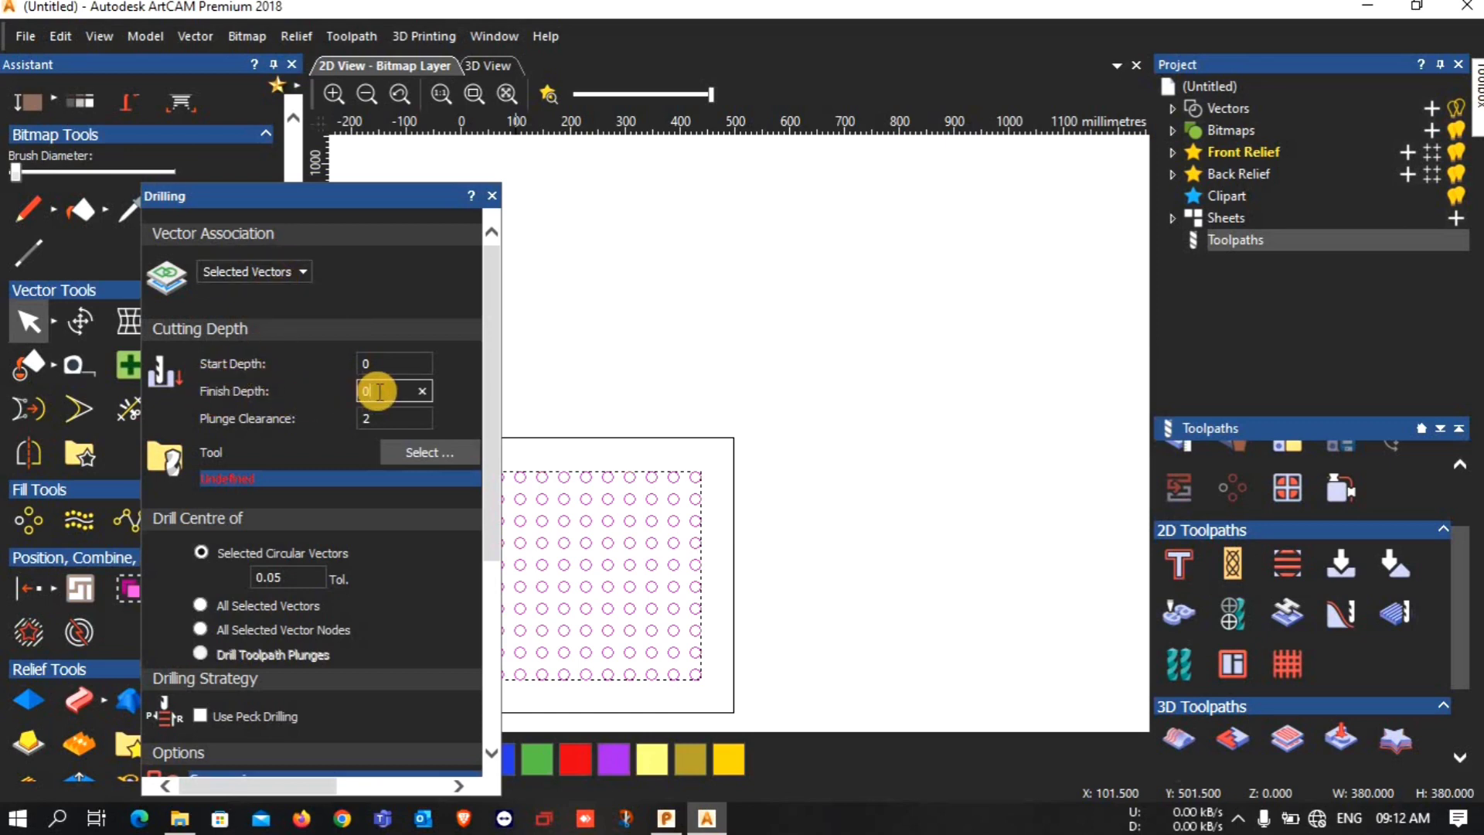
pyautogui.press('BackSpace')
pyautogui.write('20')
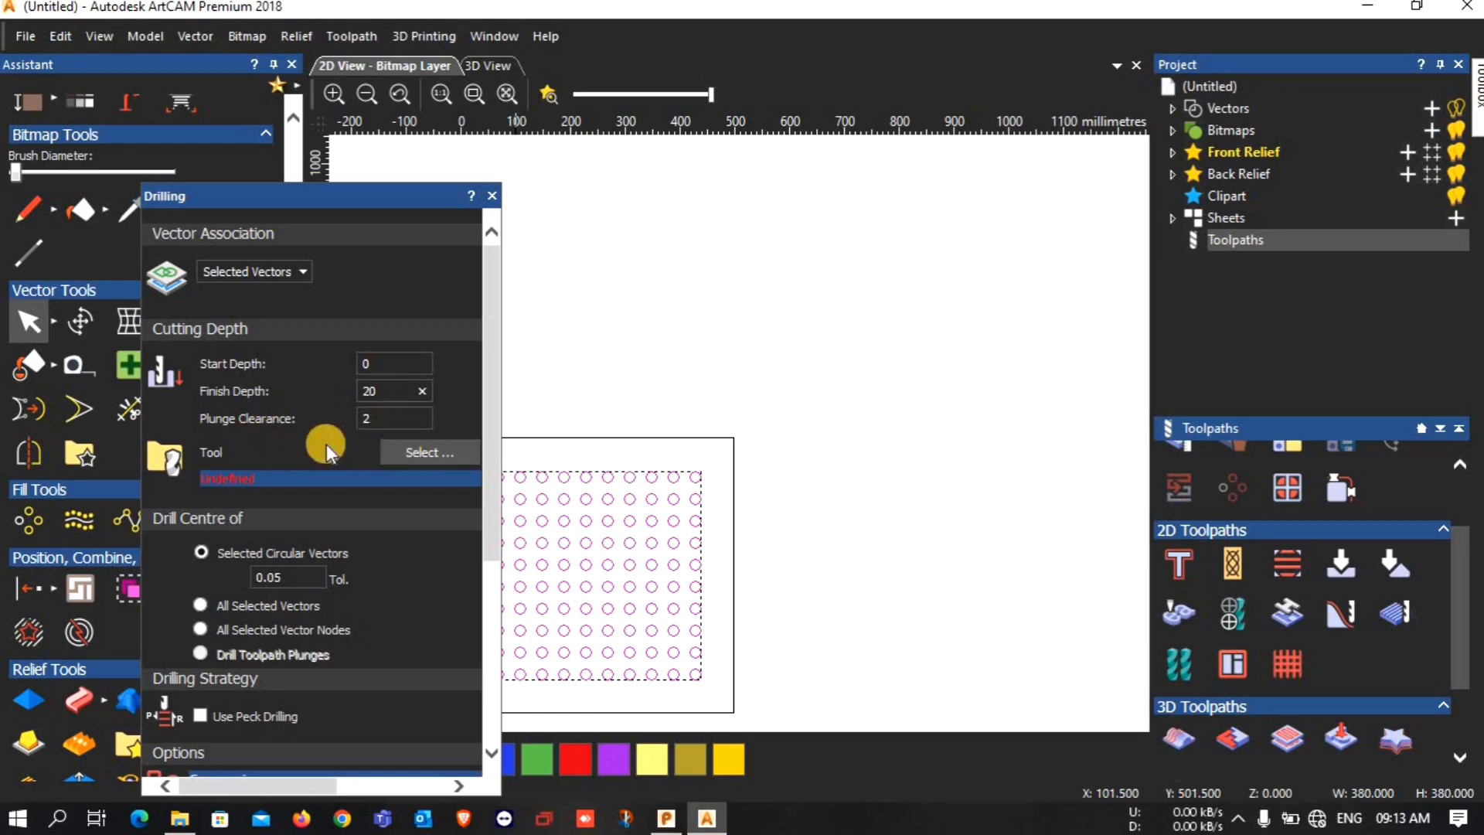
# Copy End Mill 1mm in the Tool Database and open the copy for editing.
pyautogui.click(421, 451)
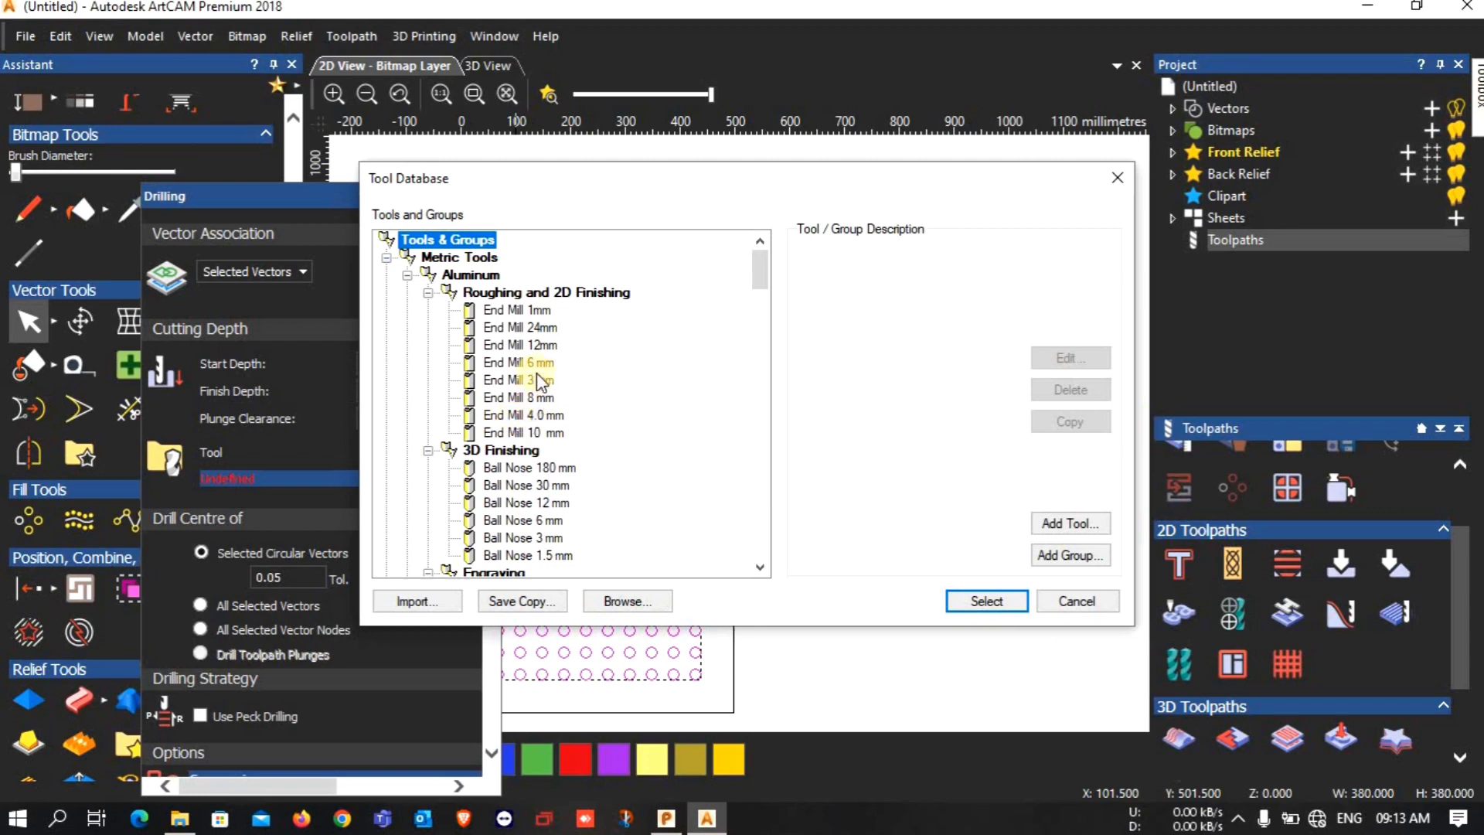
pyautogui.click(518, 309)
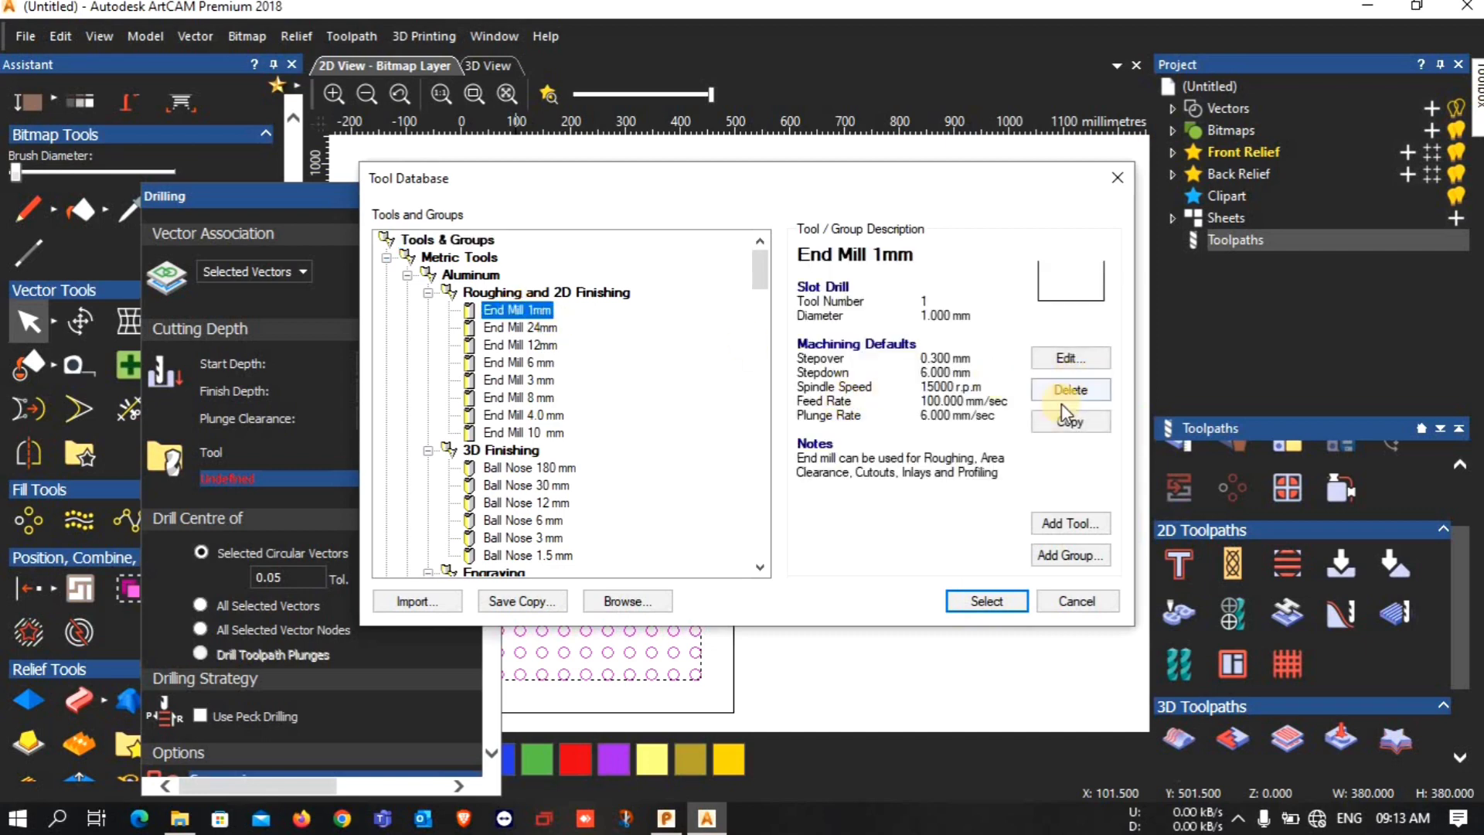
pyautogui.click(1061, 423)
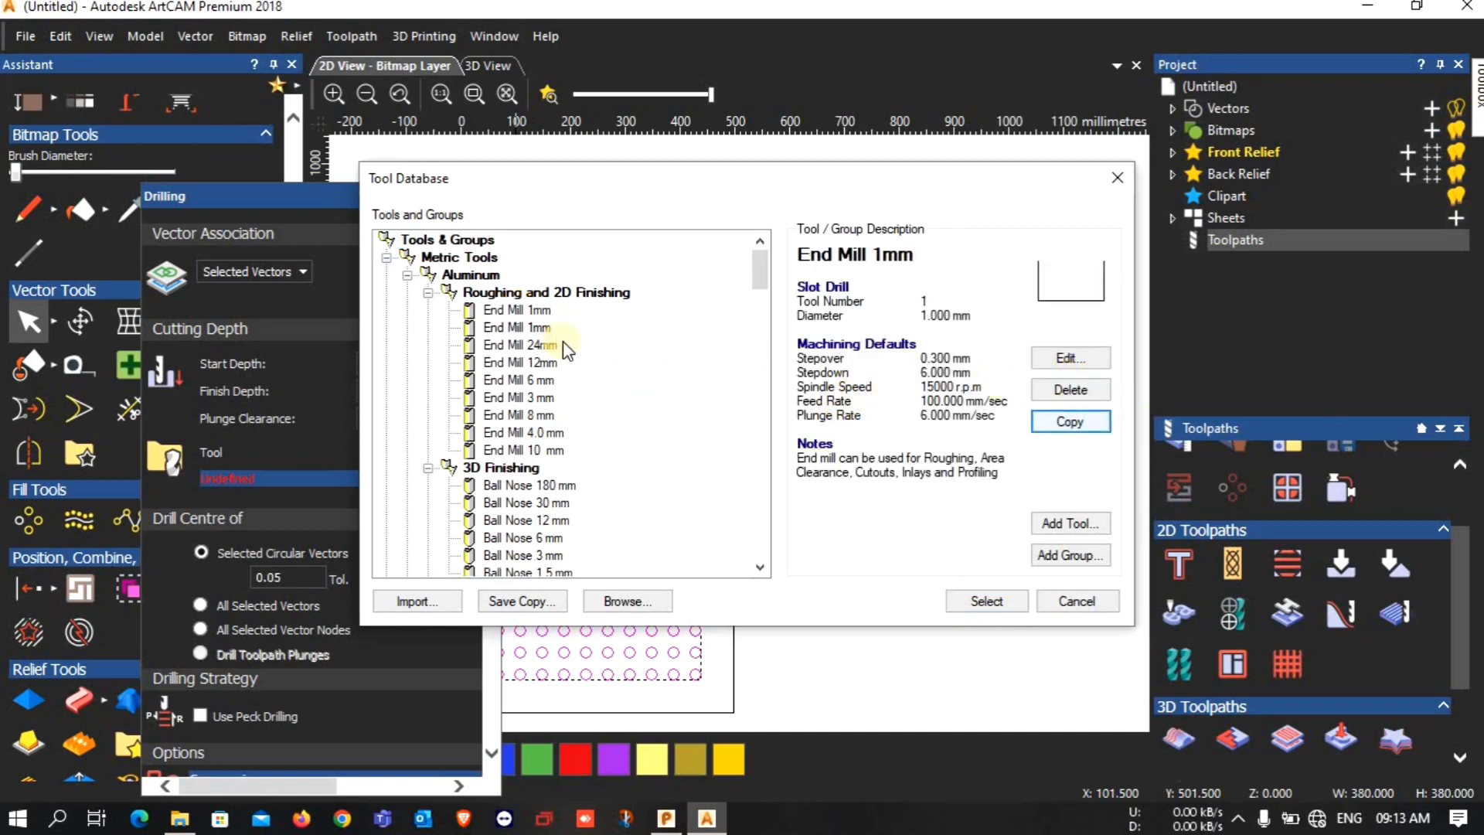
pyautogui.click(516, 328)
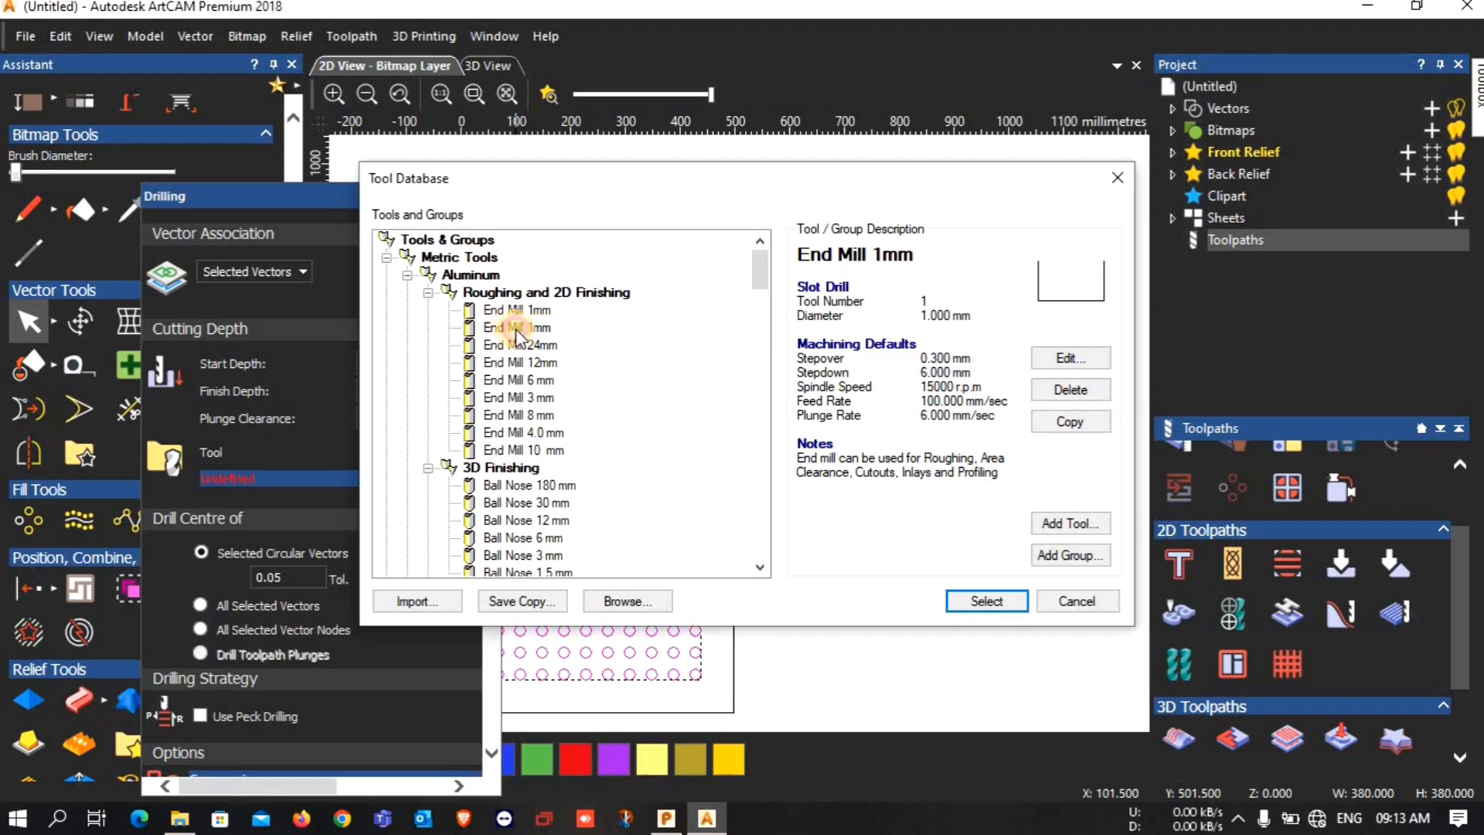
pyautogui.click(1064, 357)
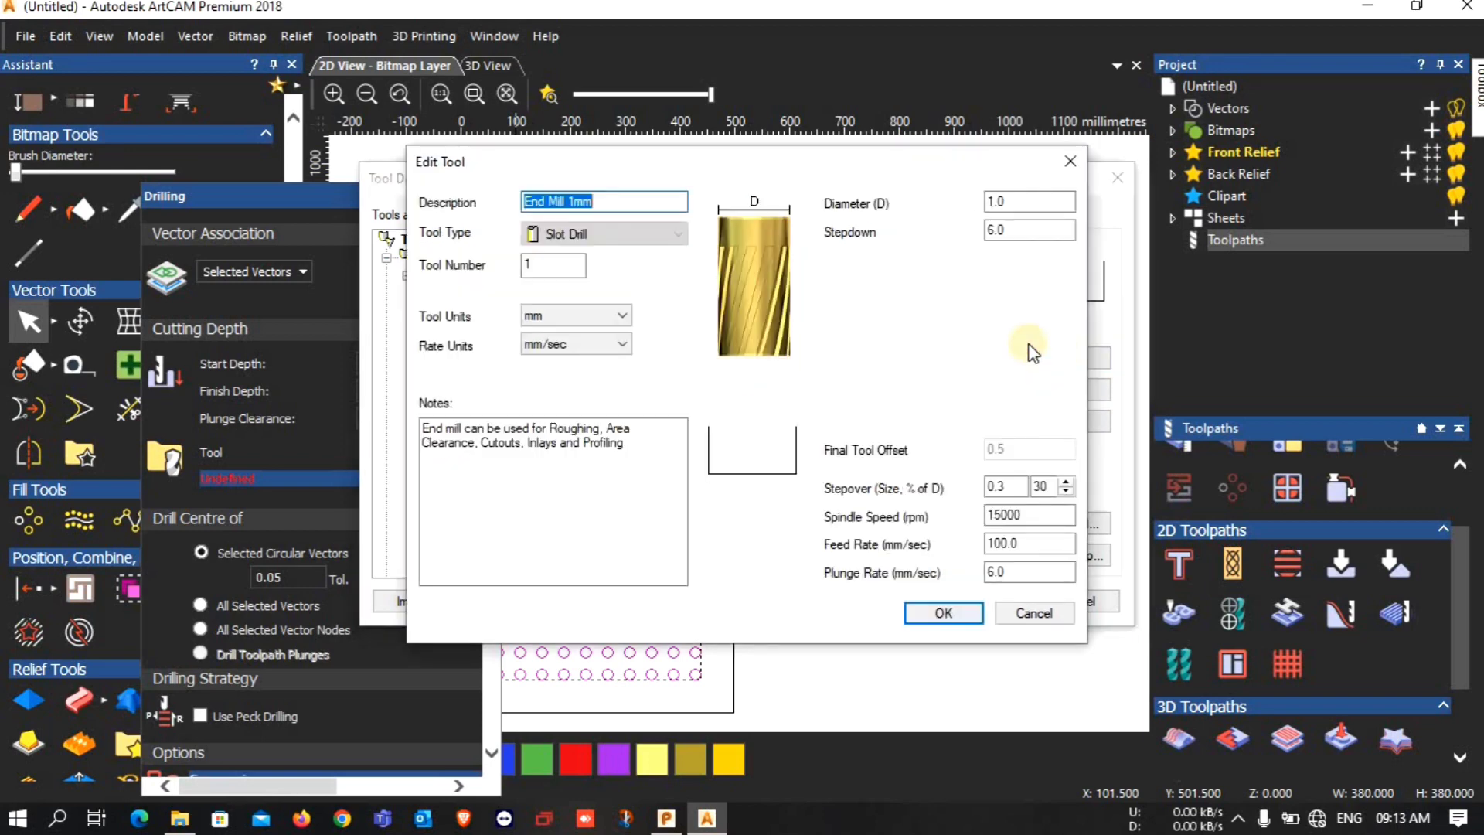
# Rename the copied tool to 'End Mill 20mm' and set its diameter to 20.0.
pyautogui.click(572, 200)
pyautogui.click(570, 200)
pyautogui.press('Delete')
pyautogui.press('BackSpace')
pyautogui.write('2')
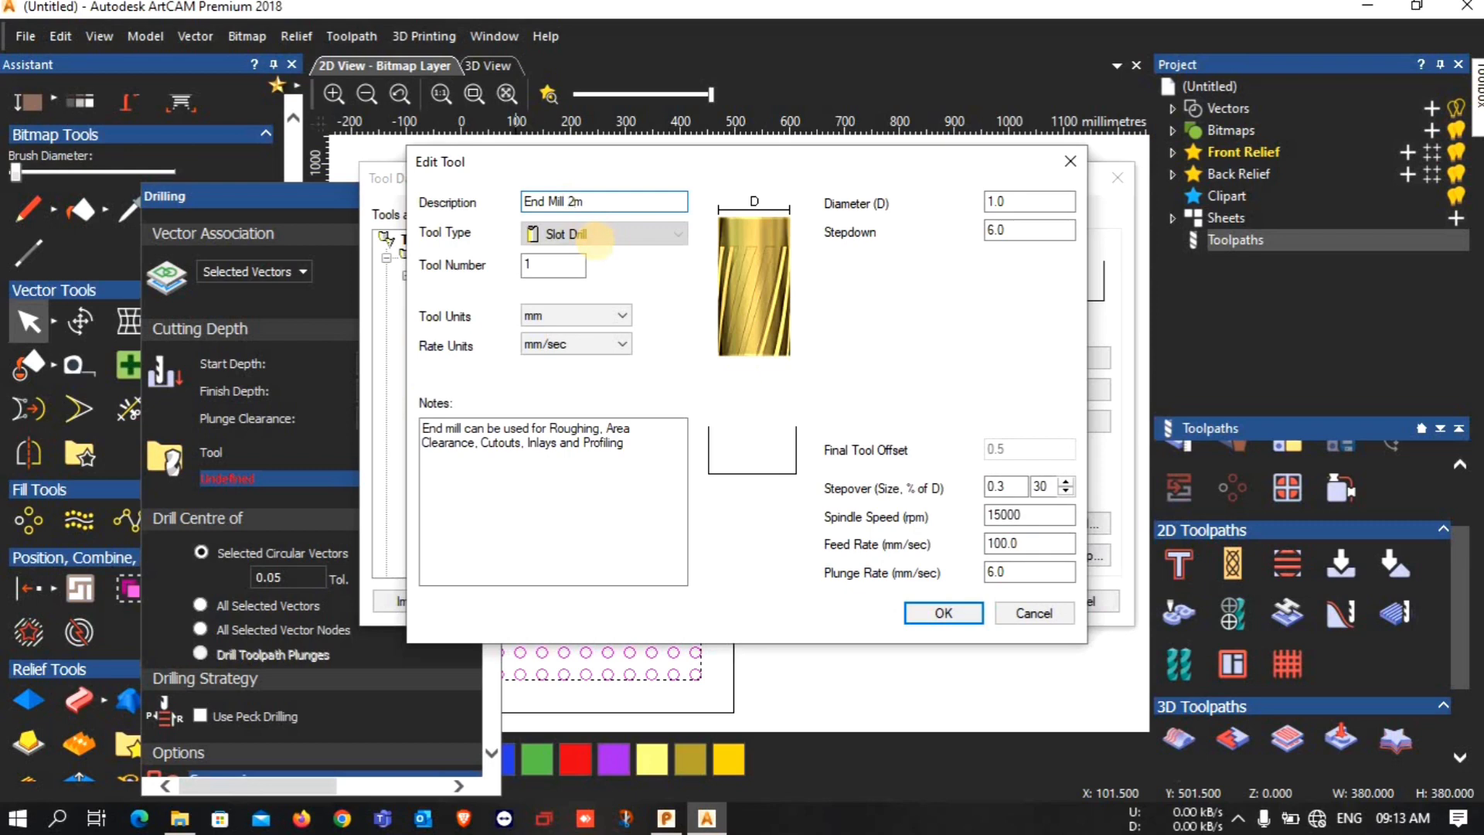
pyautogui.write('0M')
pyautogui.press('BackSpace')
pyautogui.write('k')
pyautogui.press('BackSpace')
pyautogui.write('m')
pyautogui.click(1018, 201)
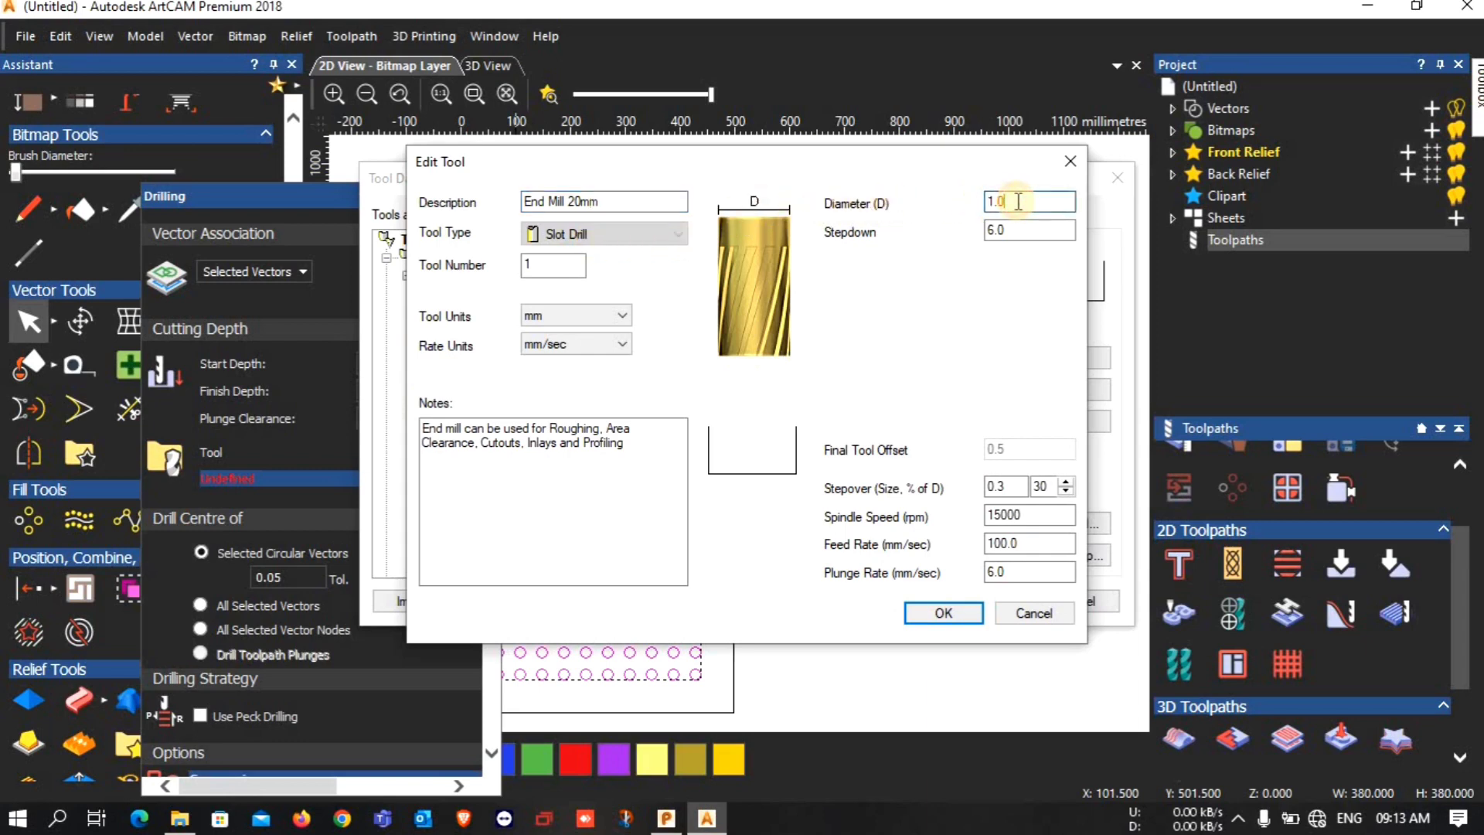
pyautogui.press('BackSpace')
pyautogui.press('BackSpace')
pyautogui.press('BackSpace')
pyautogui.write('20')
pyautogui.write('.0')
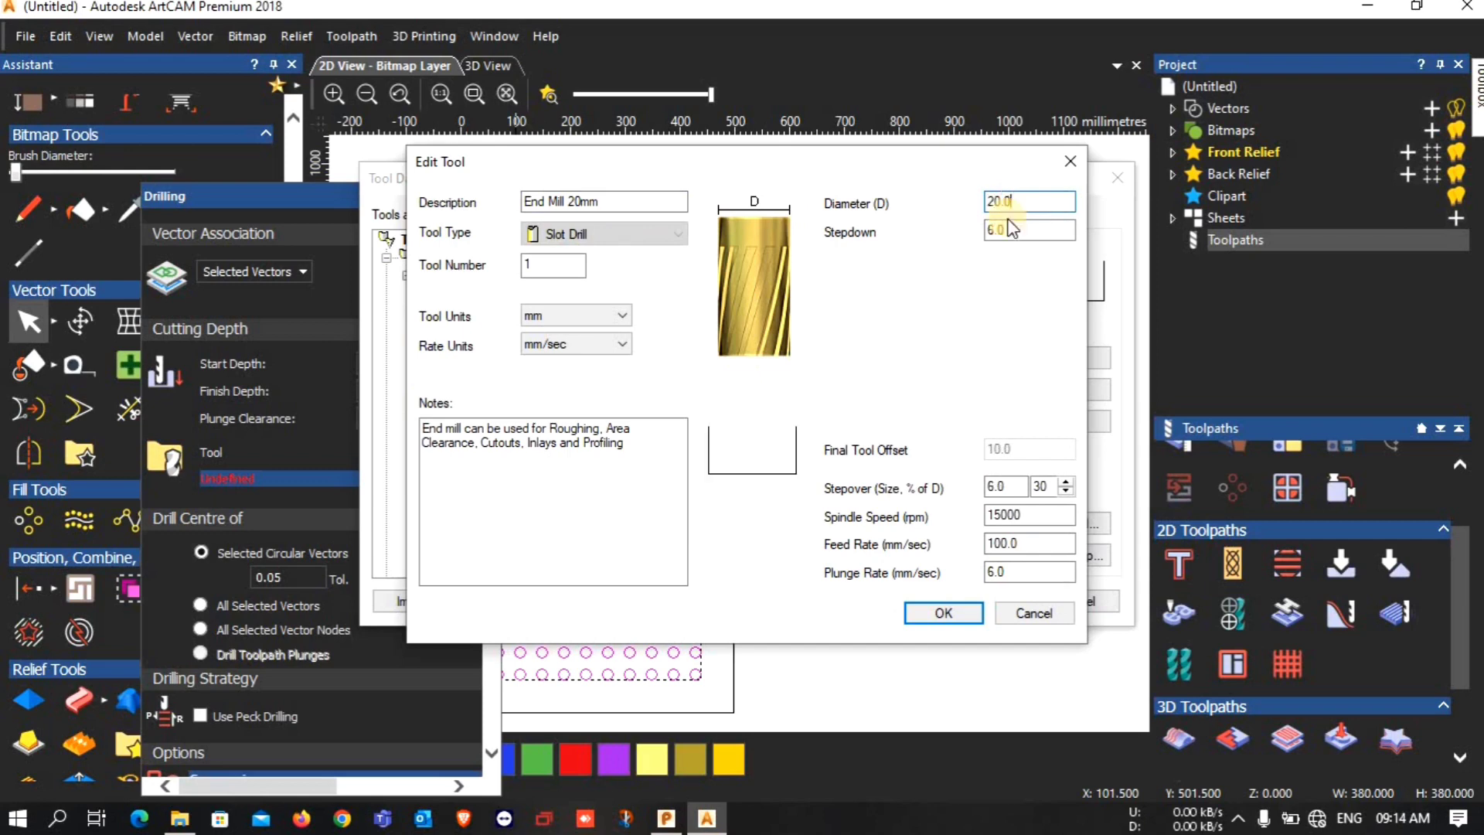
pyautogui.click(936, 616)
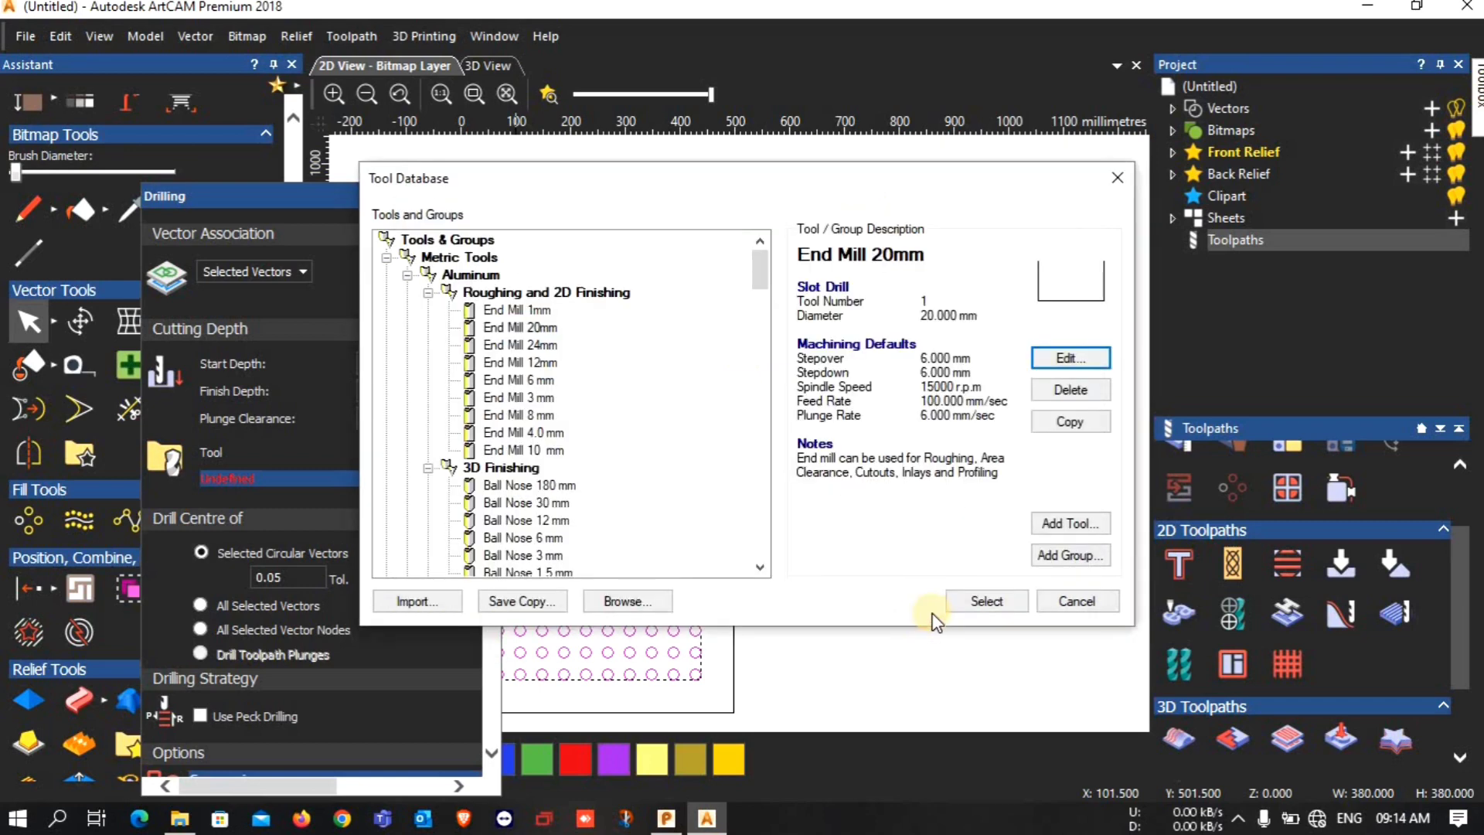
# Use End Mill 20mm as the drilling tool and show its details.
pyautogui.click(510, 333)
pyautogui.click(541, 333)
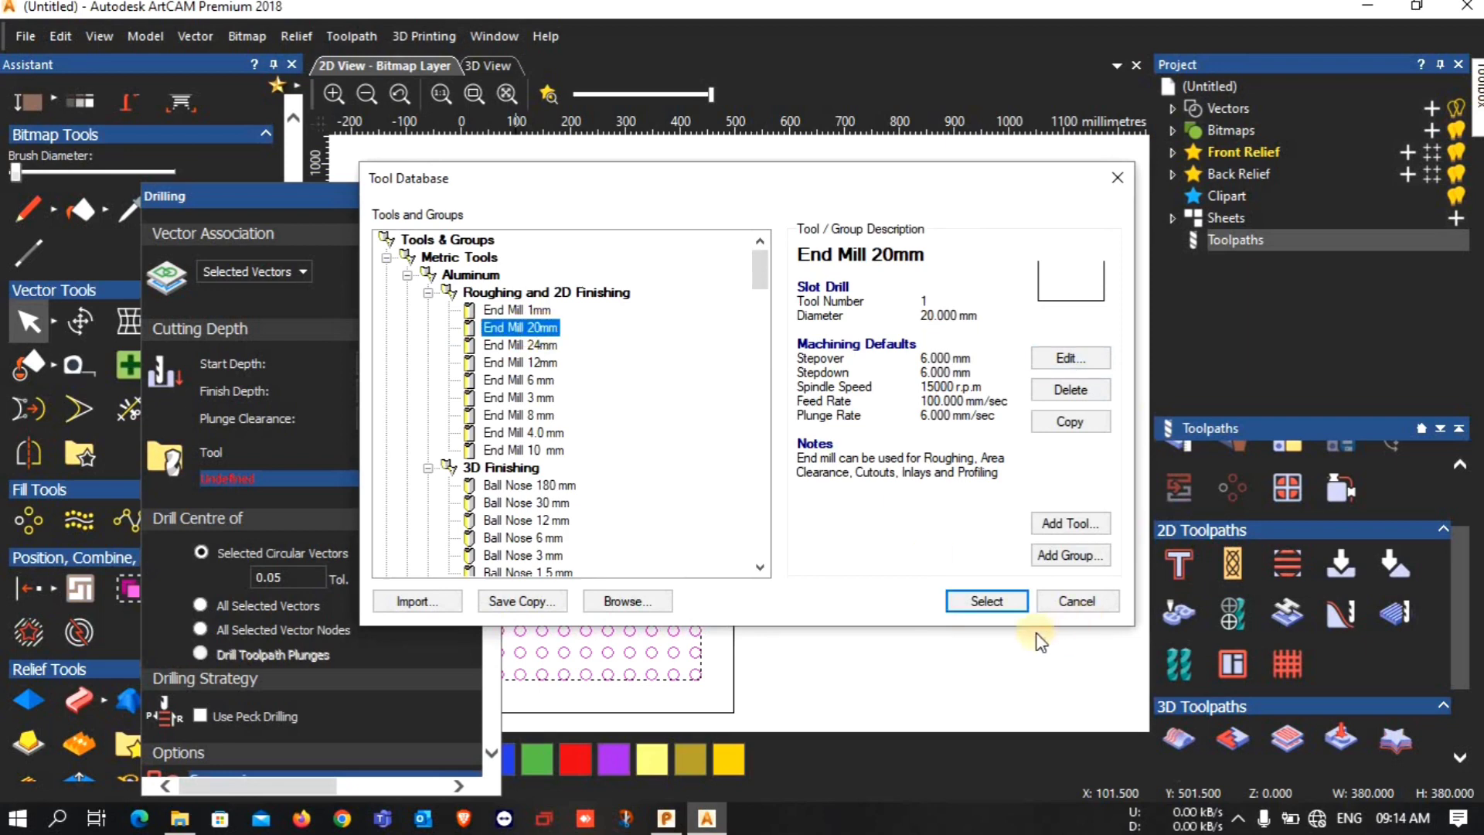
pyautogui.click(980, 602)
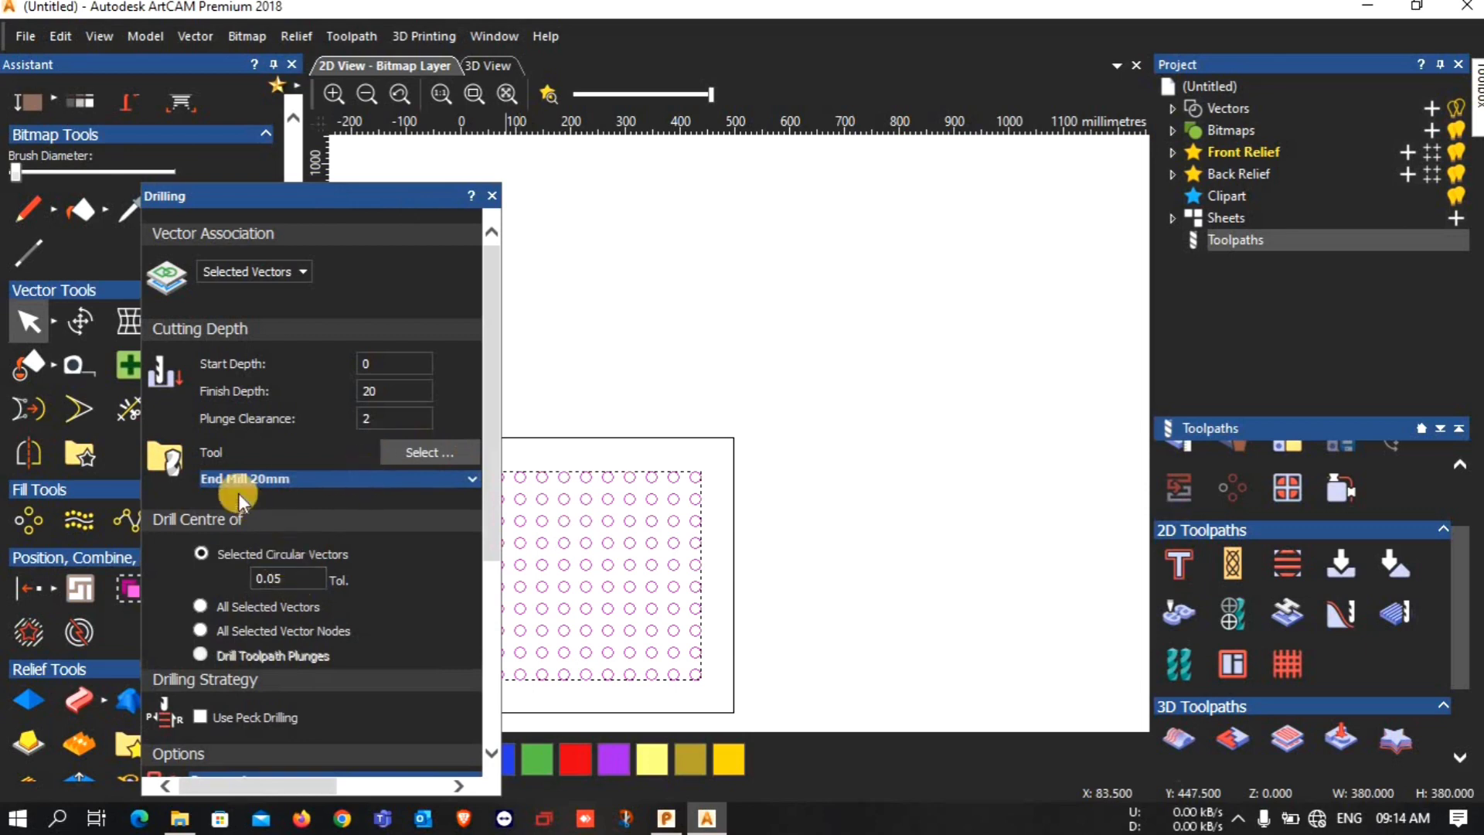
pyautogui.click(470, 474)
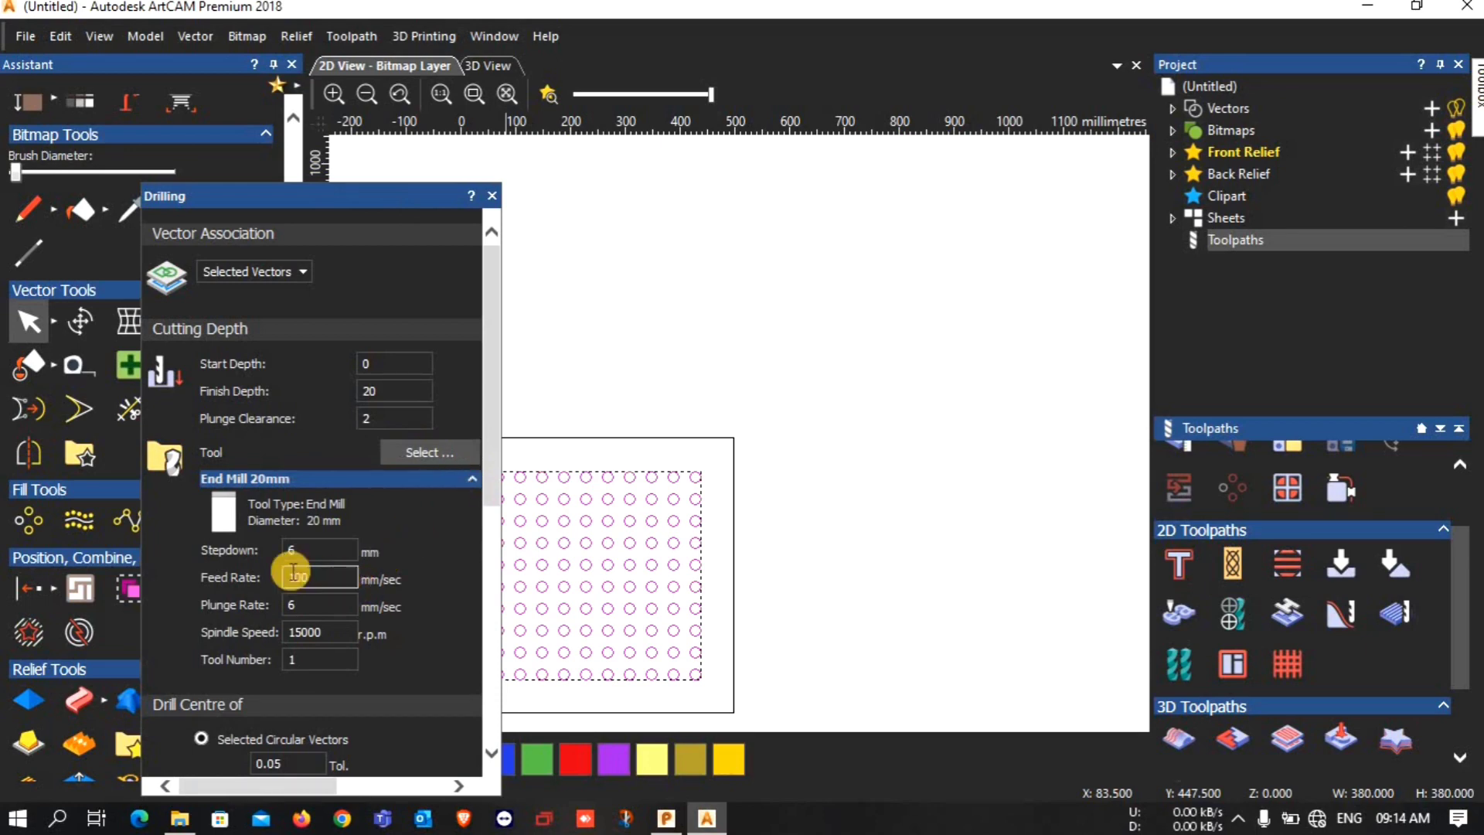
# Change the drilling Stepdown from 6 to 5 mm.
pyautogui.click(310, 551)
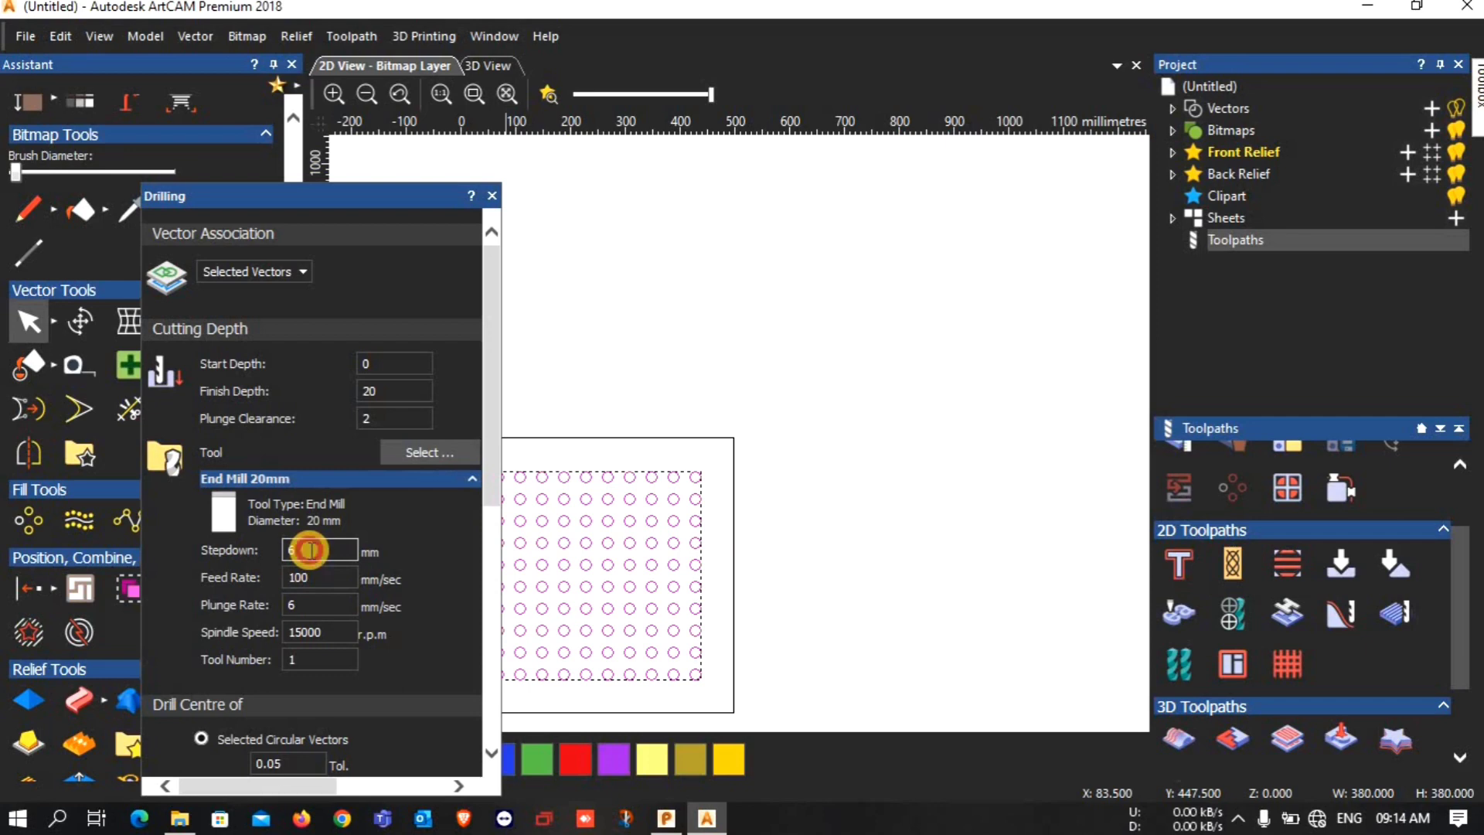
pyautogui.click(311, 551)
pyautogui.press('BackSpace')
pyautogui.write('5')
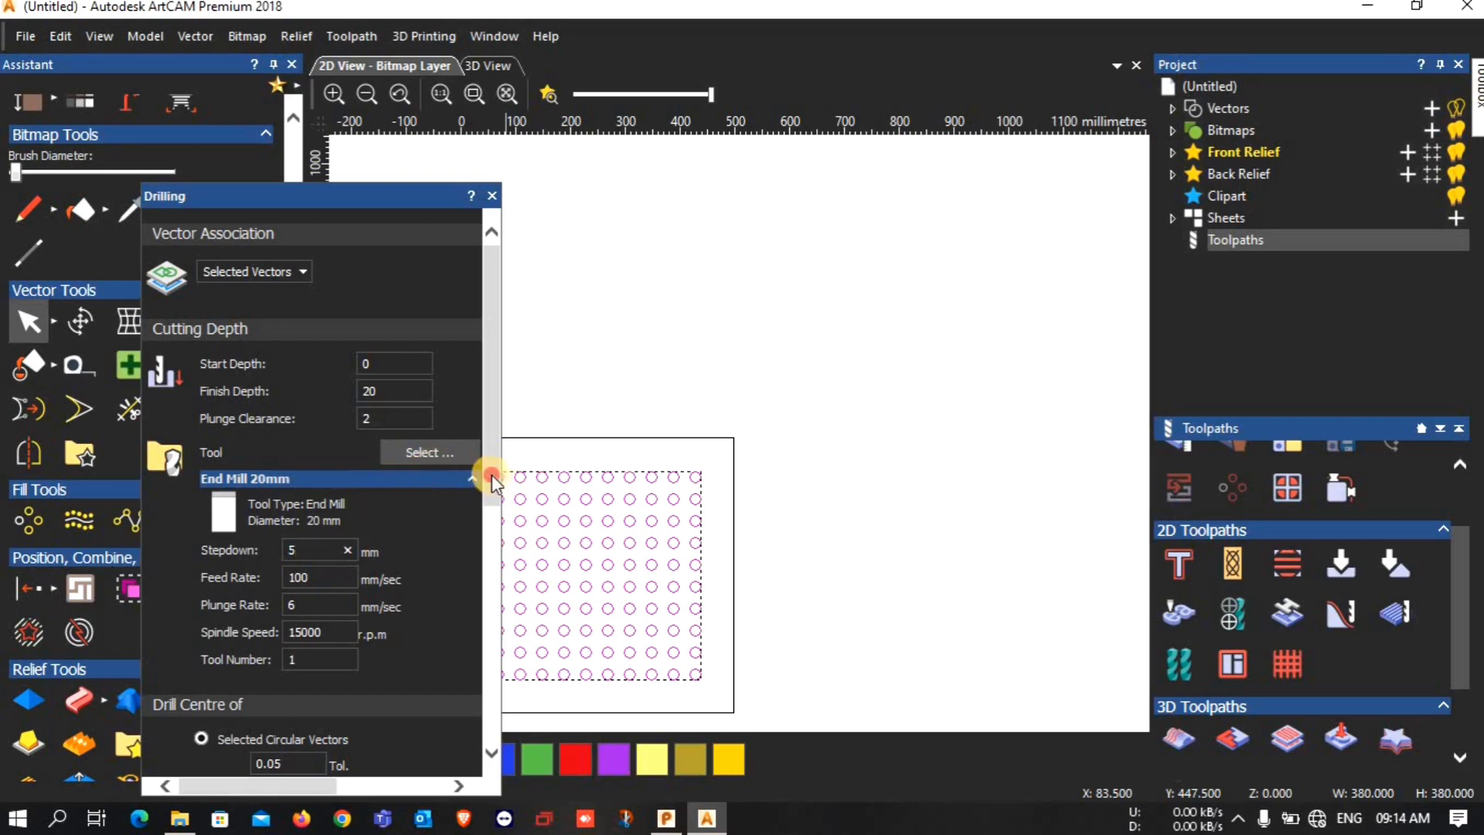
pyautogui.moveTo(492, 474); pyautogui.dragTo(494, 550)
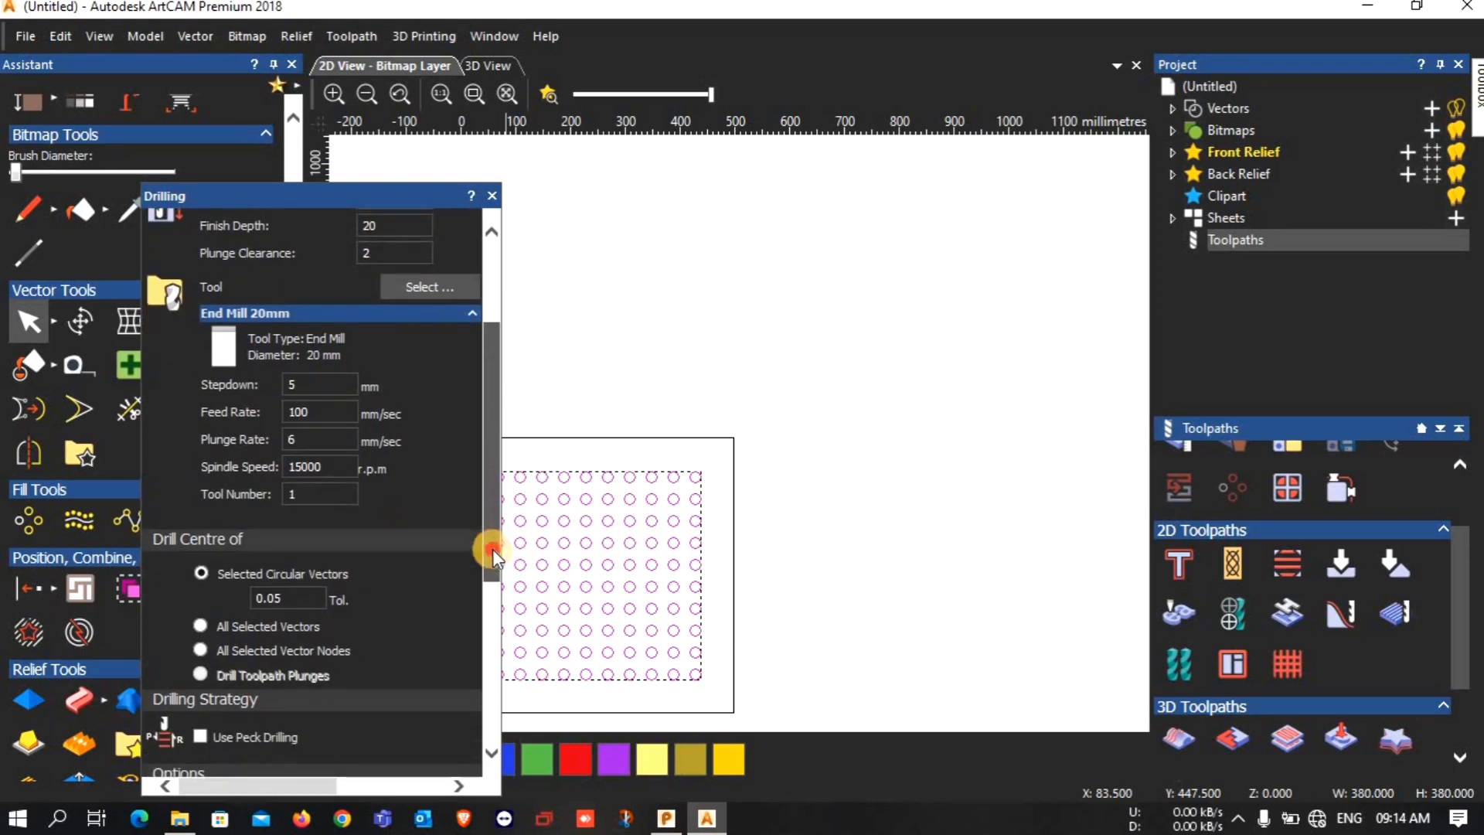
pyautogui.click(295, 384)
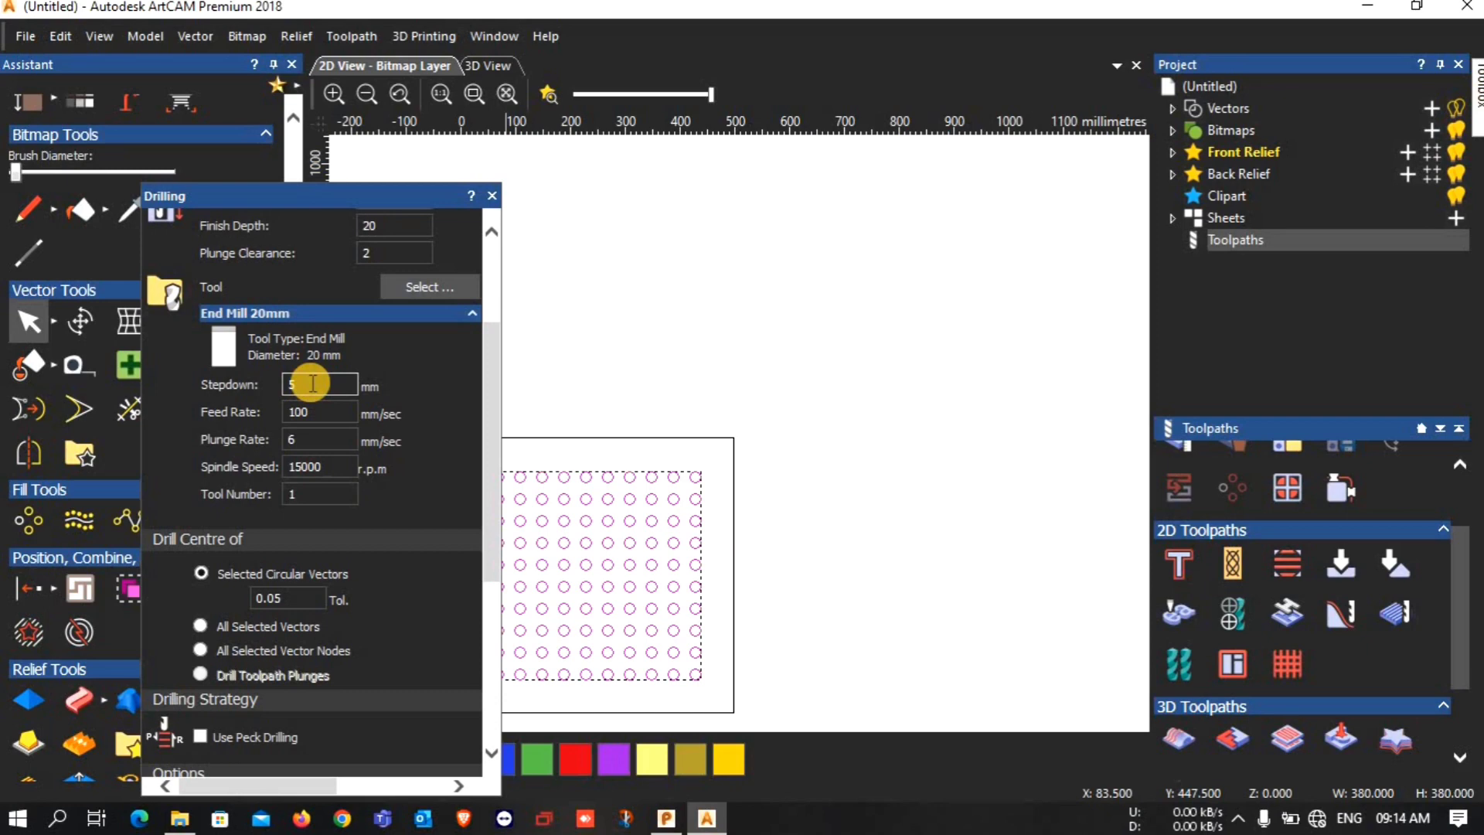
pyautogui.click(311, 383)
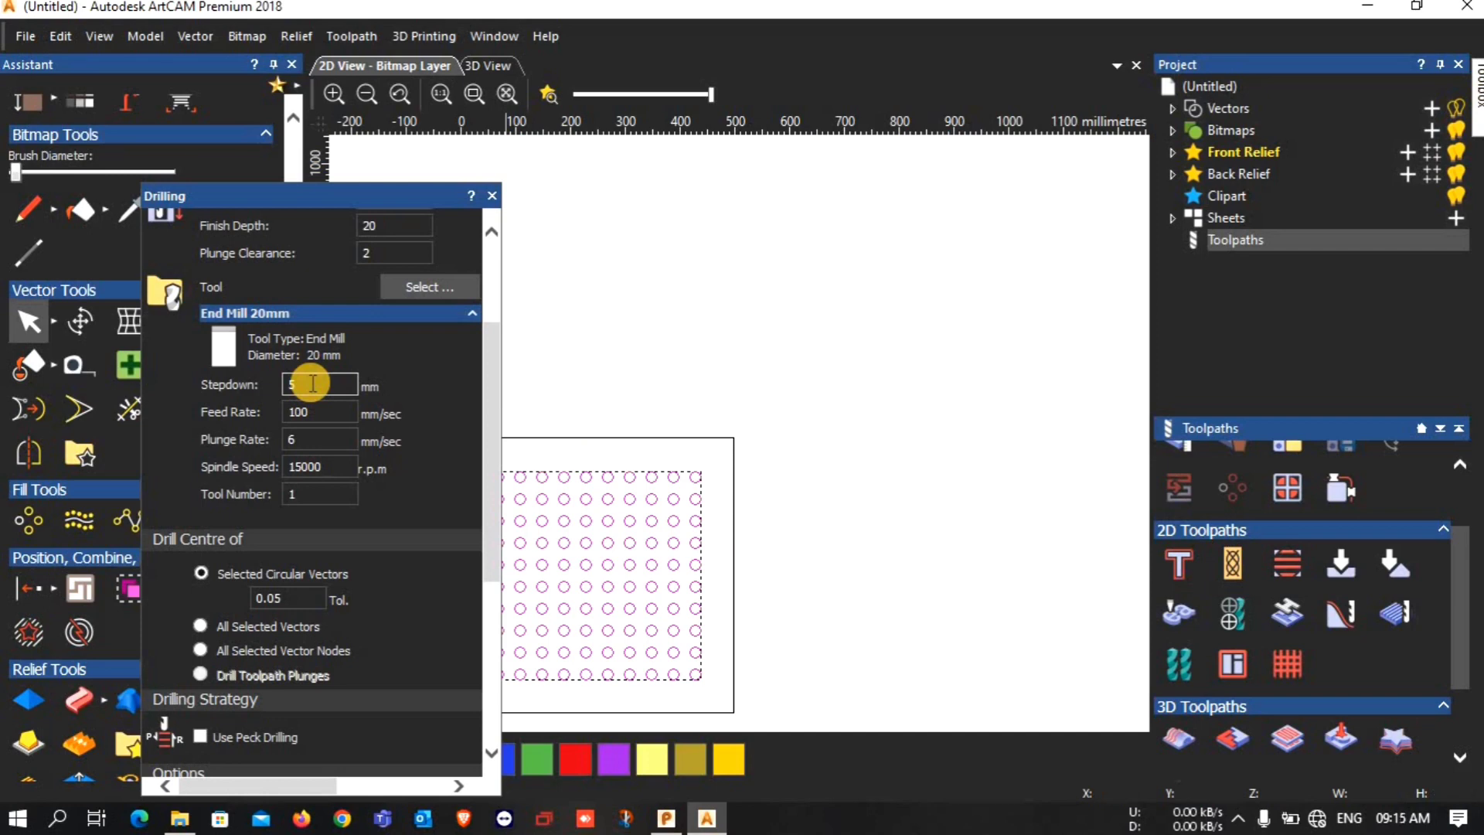
# Enable peck drilling in the Drilling panel, keeping Retraction Z at 2.
pyautogui.click(321, 499)
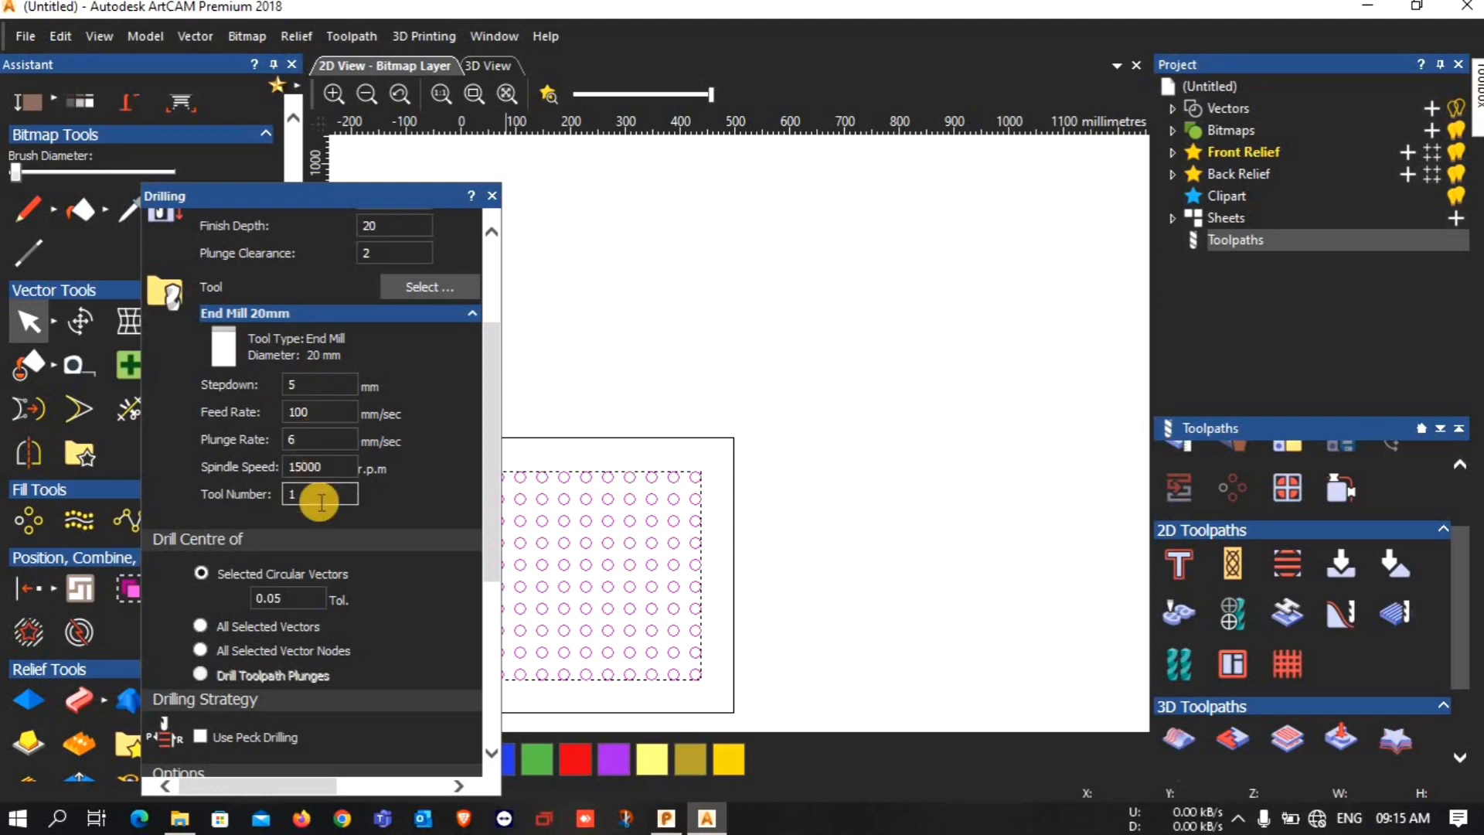
pyautogui.scroll(-1, 321, 502)
pyautogui.scroll(-2, 319, 503)
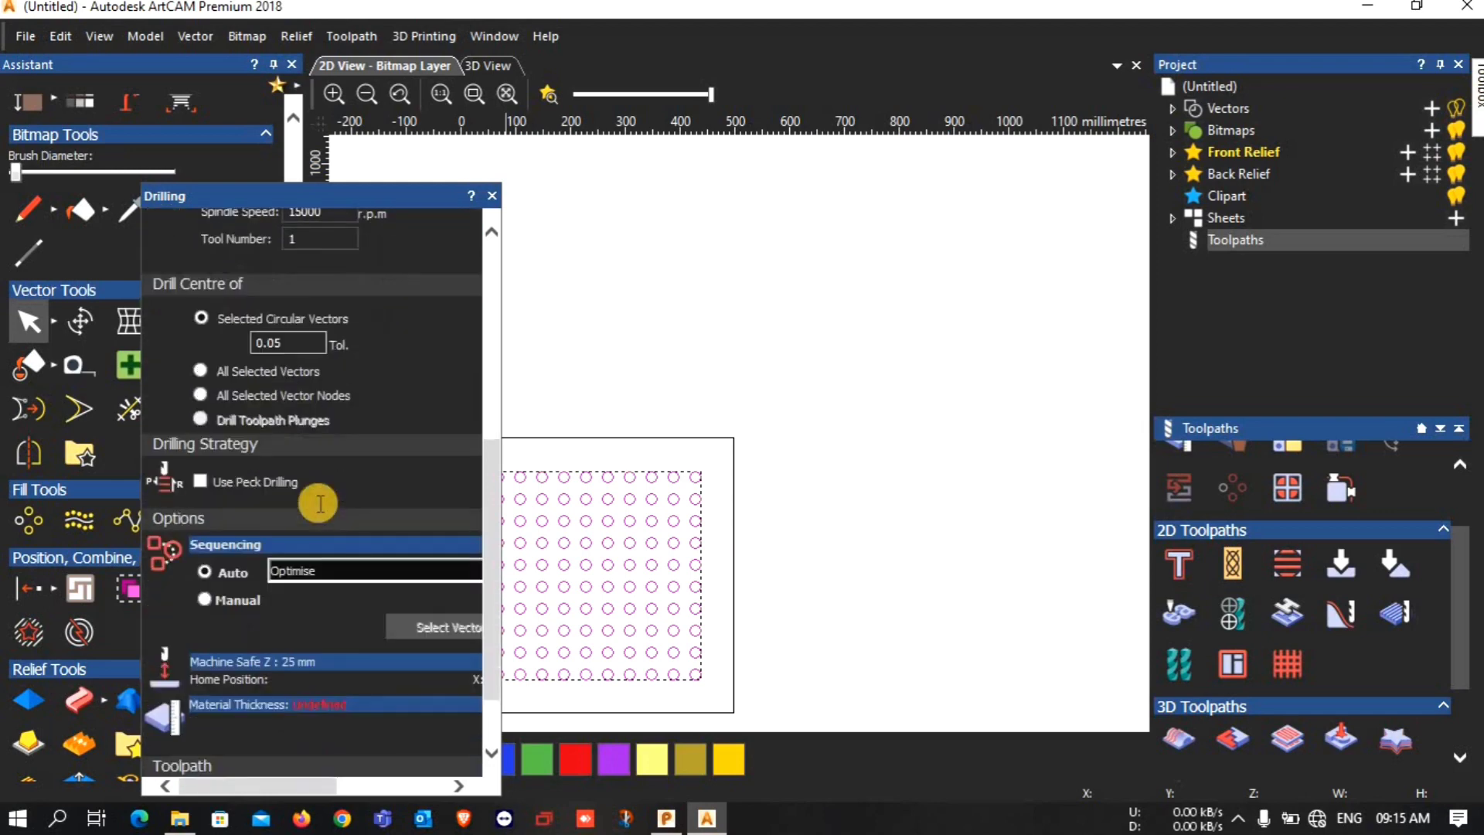
pyautogui.click(199, 481)
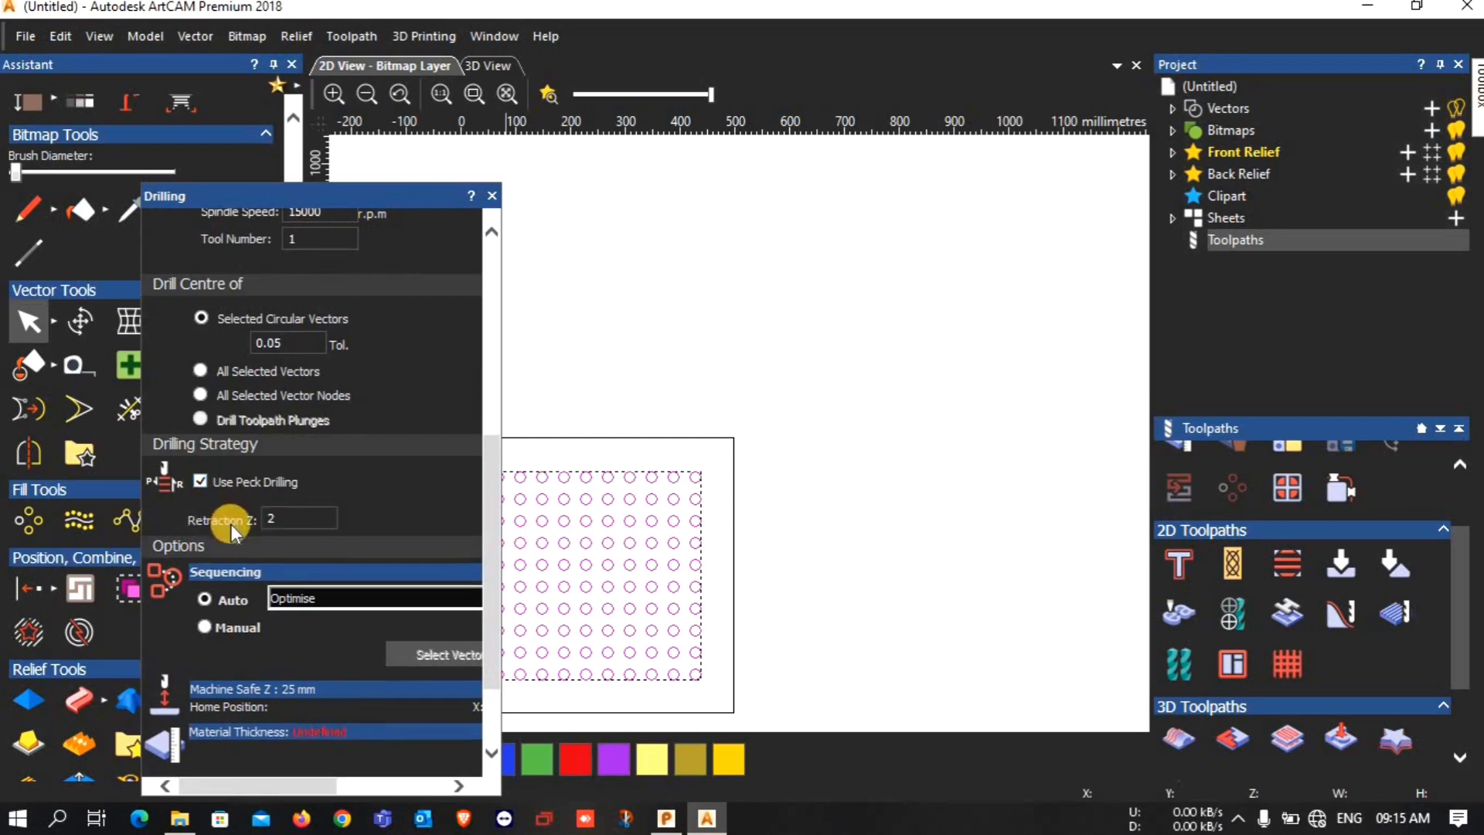
pyautogui.doubleClick(271, 519)
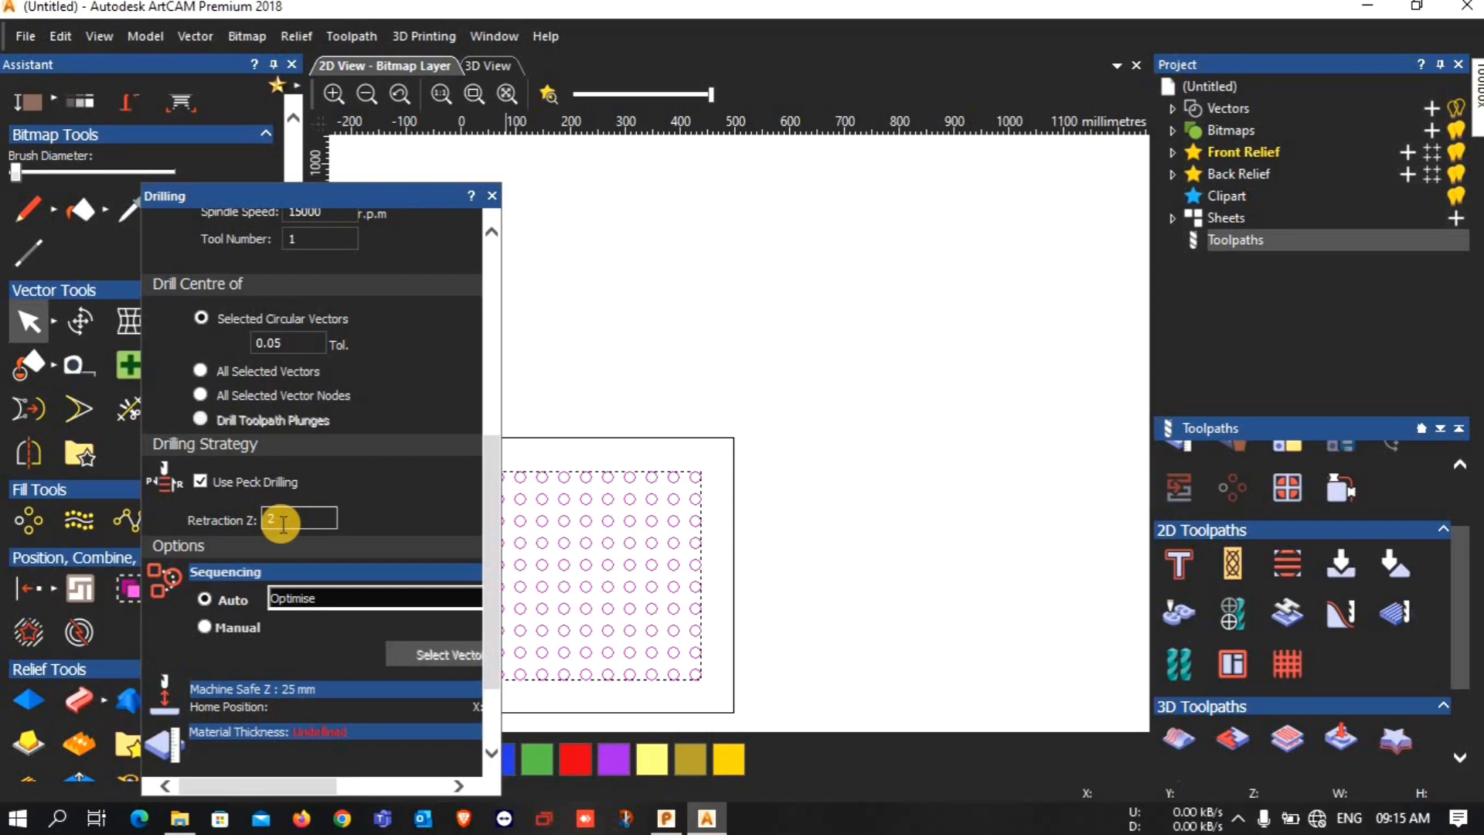
pyautogui.click(233, 527)
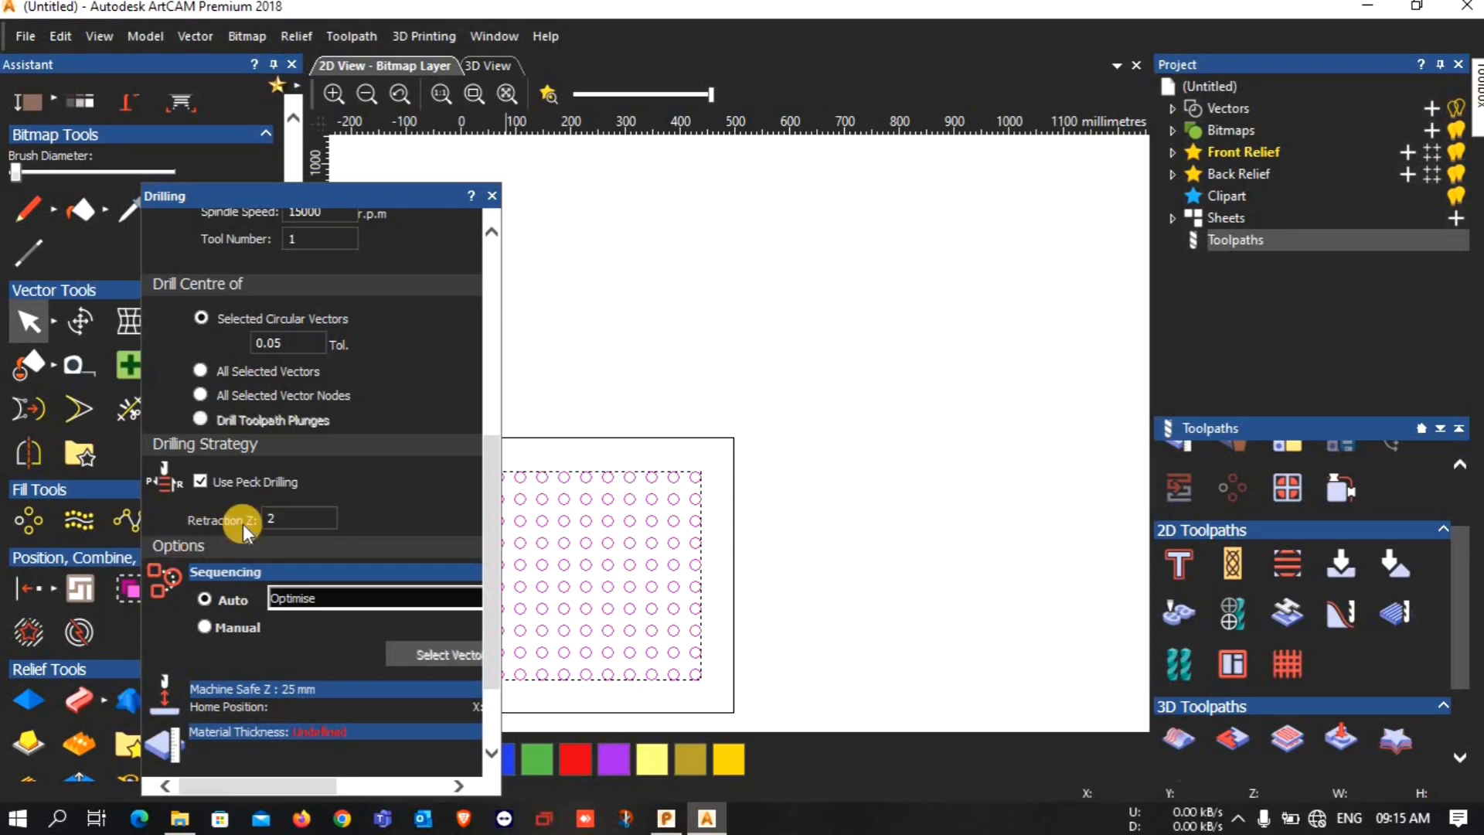
pyautogui.click(272, 520)
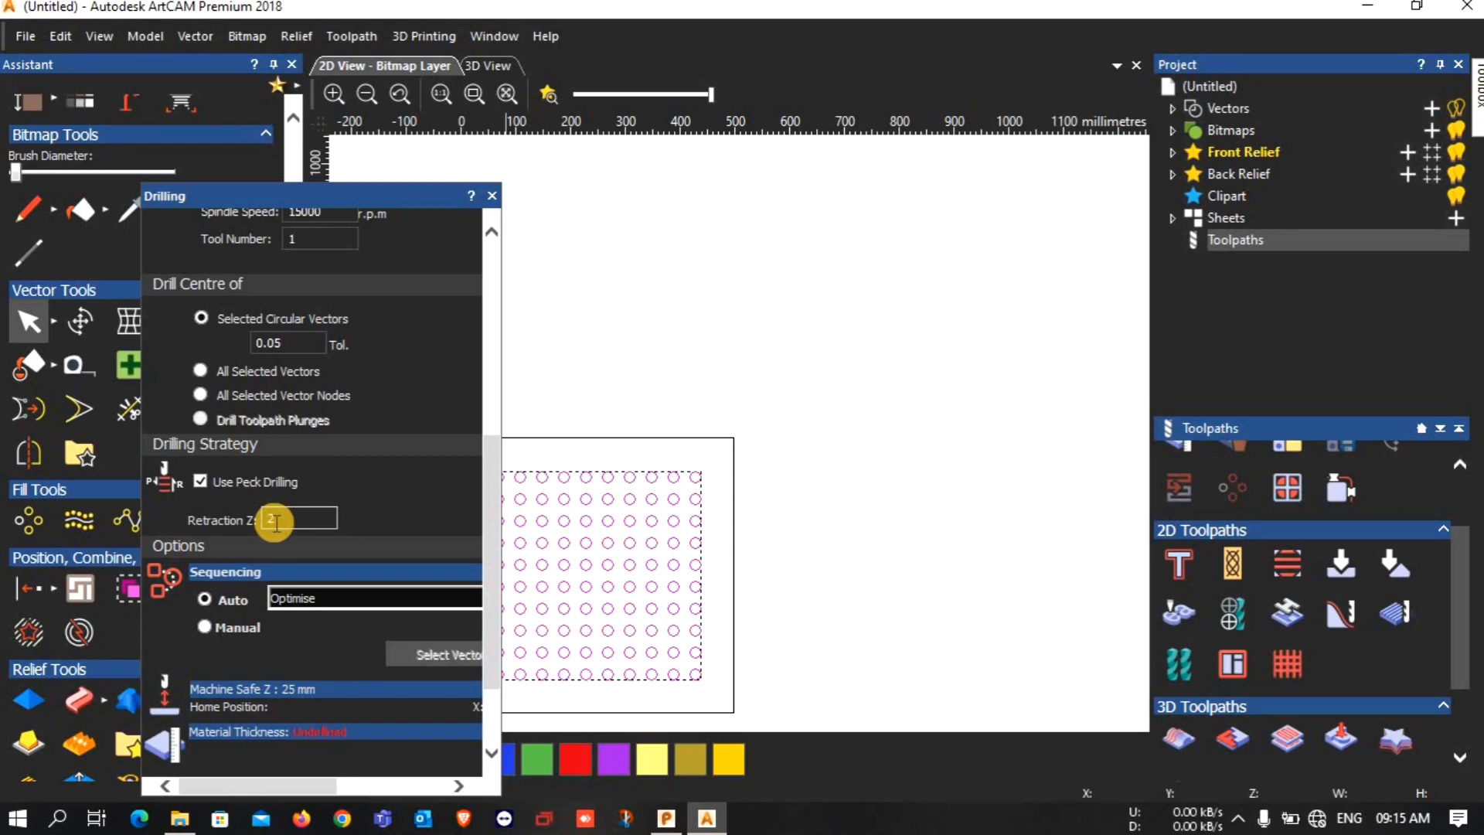
# Recheck the 5 mm drilling stepdown and the retraction height value.
pyautogui.scroll(1, 338, 474)
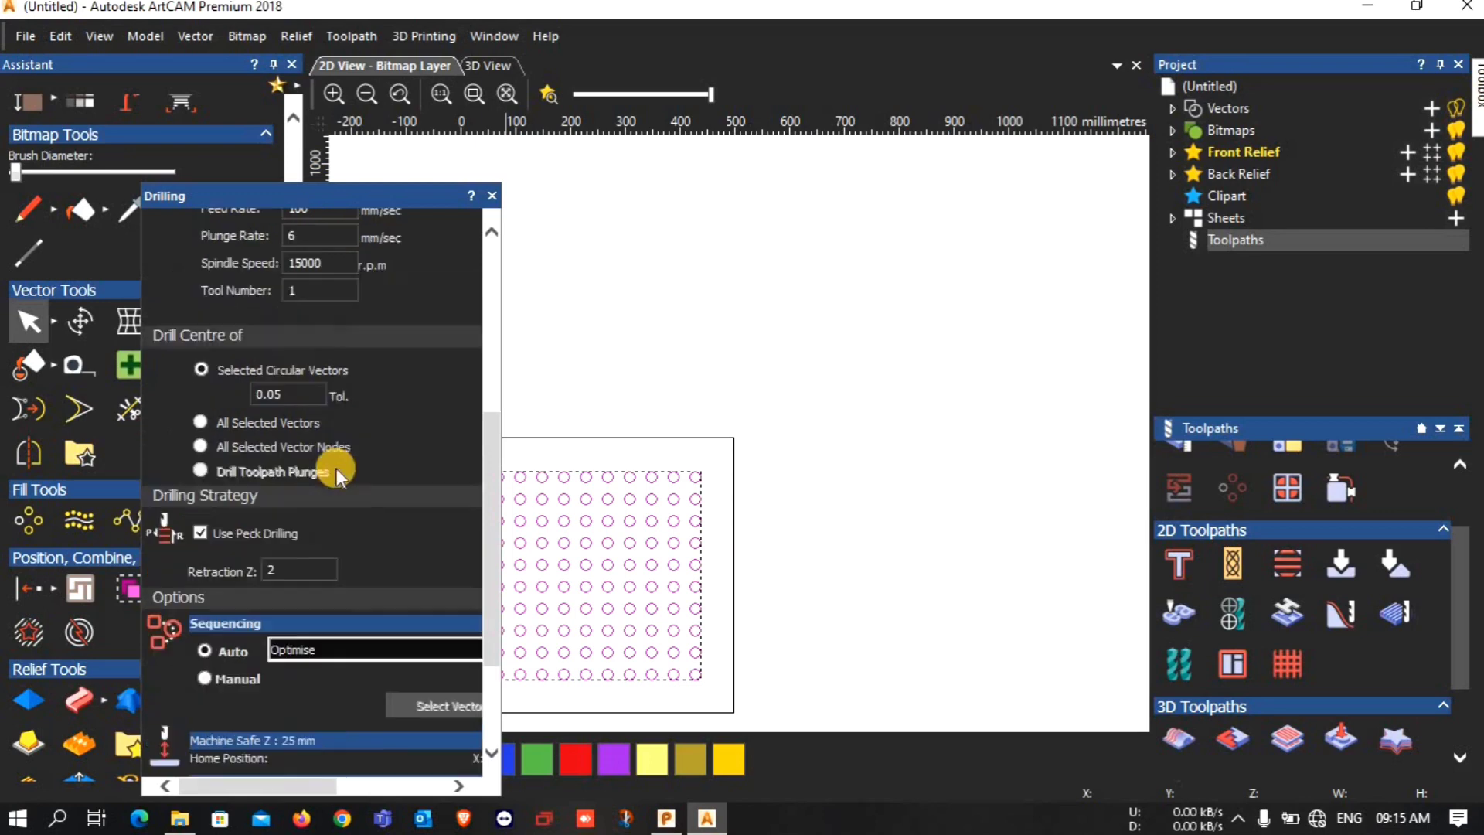
pyautogui.scroll(2, 338, 474)
pyautogui.scroll(2, 309, 432)
pyautogui.click(296, 386)
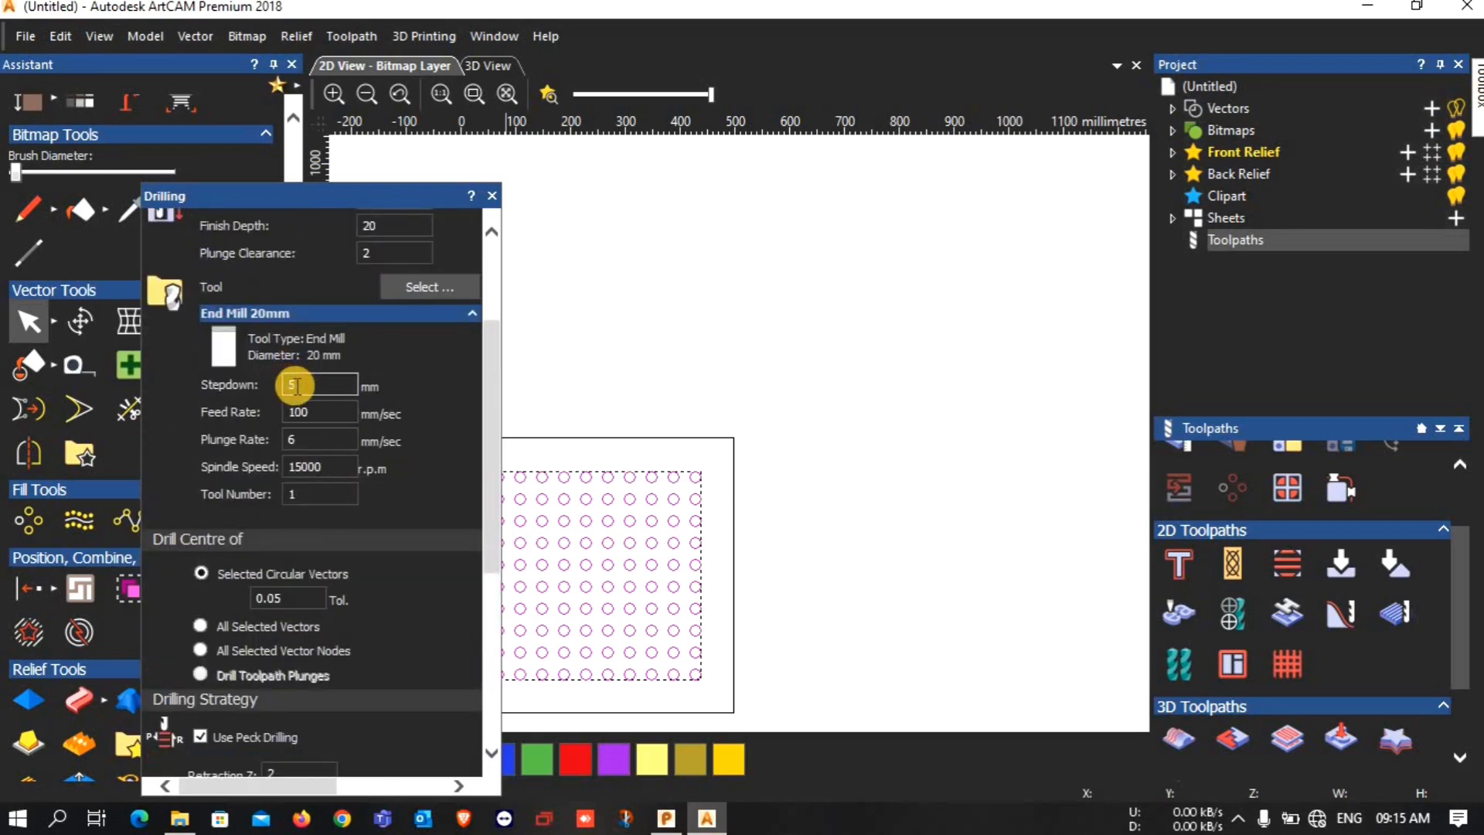
pyautogui.doubleClick(308, 387)
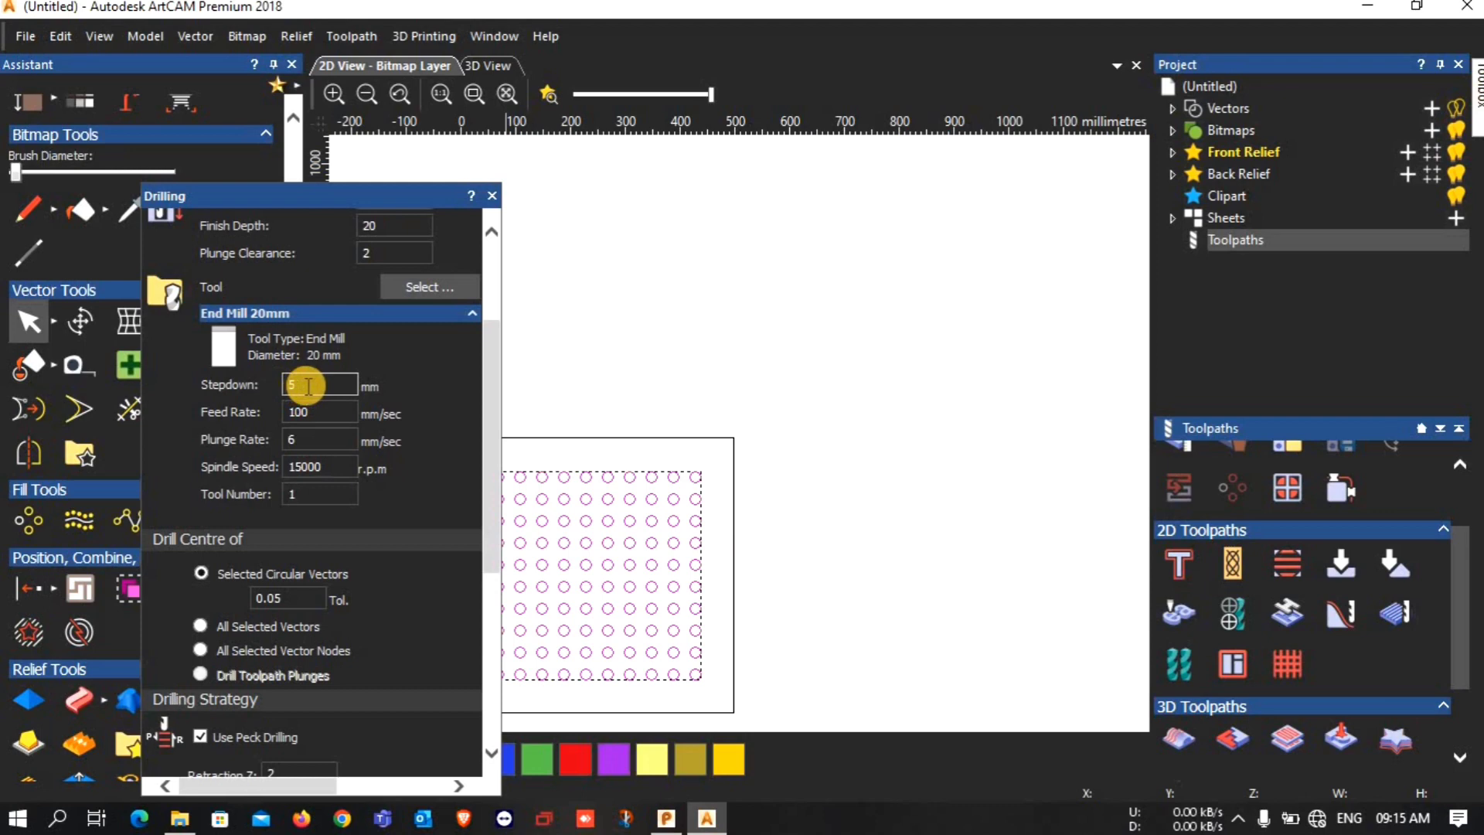
pyautogui.scroll(-2, 307, 385)
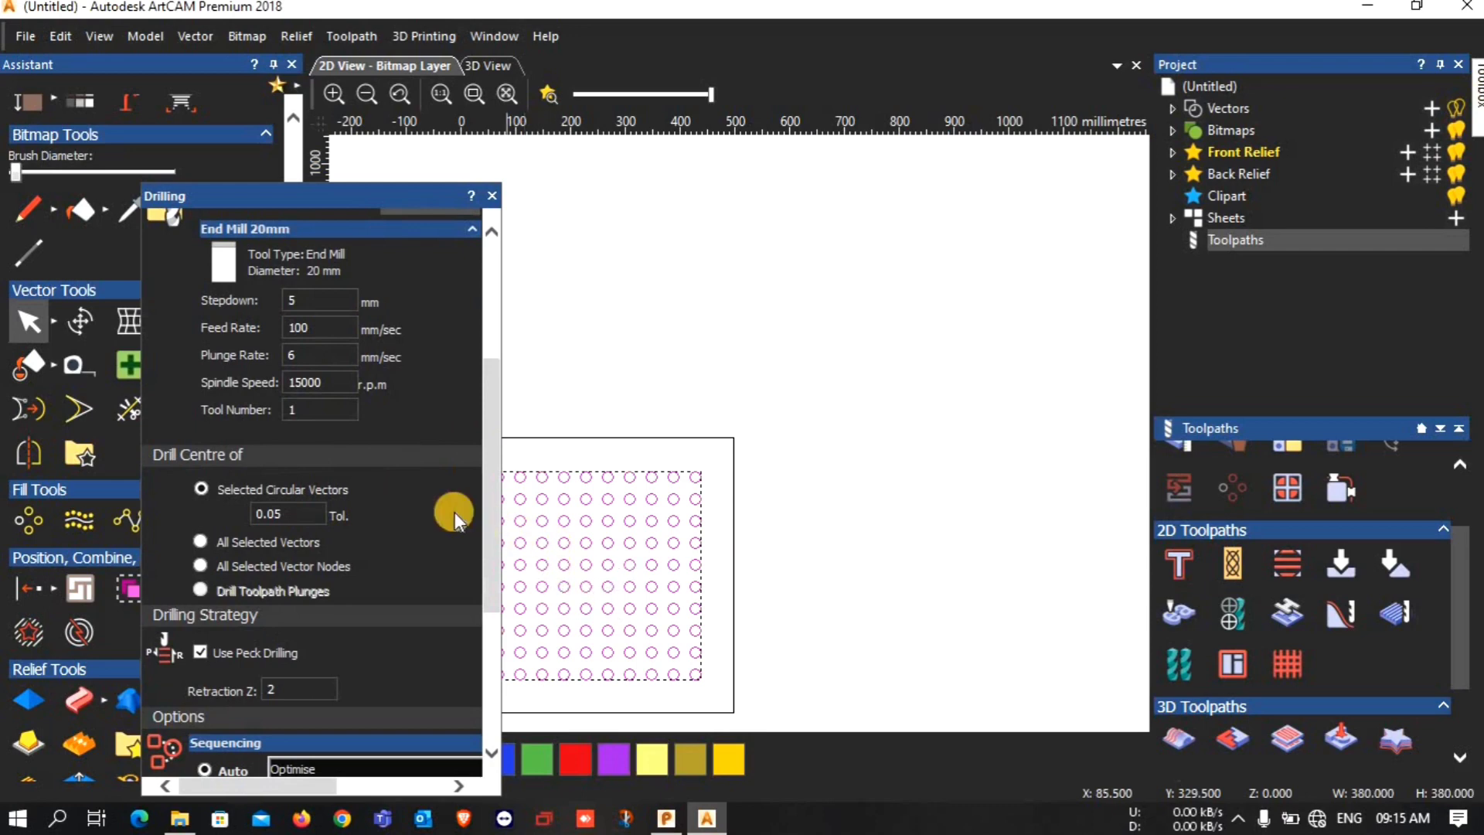
pyautogui.doubleClick(280, 690)
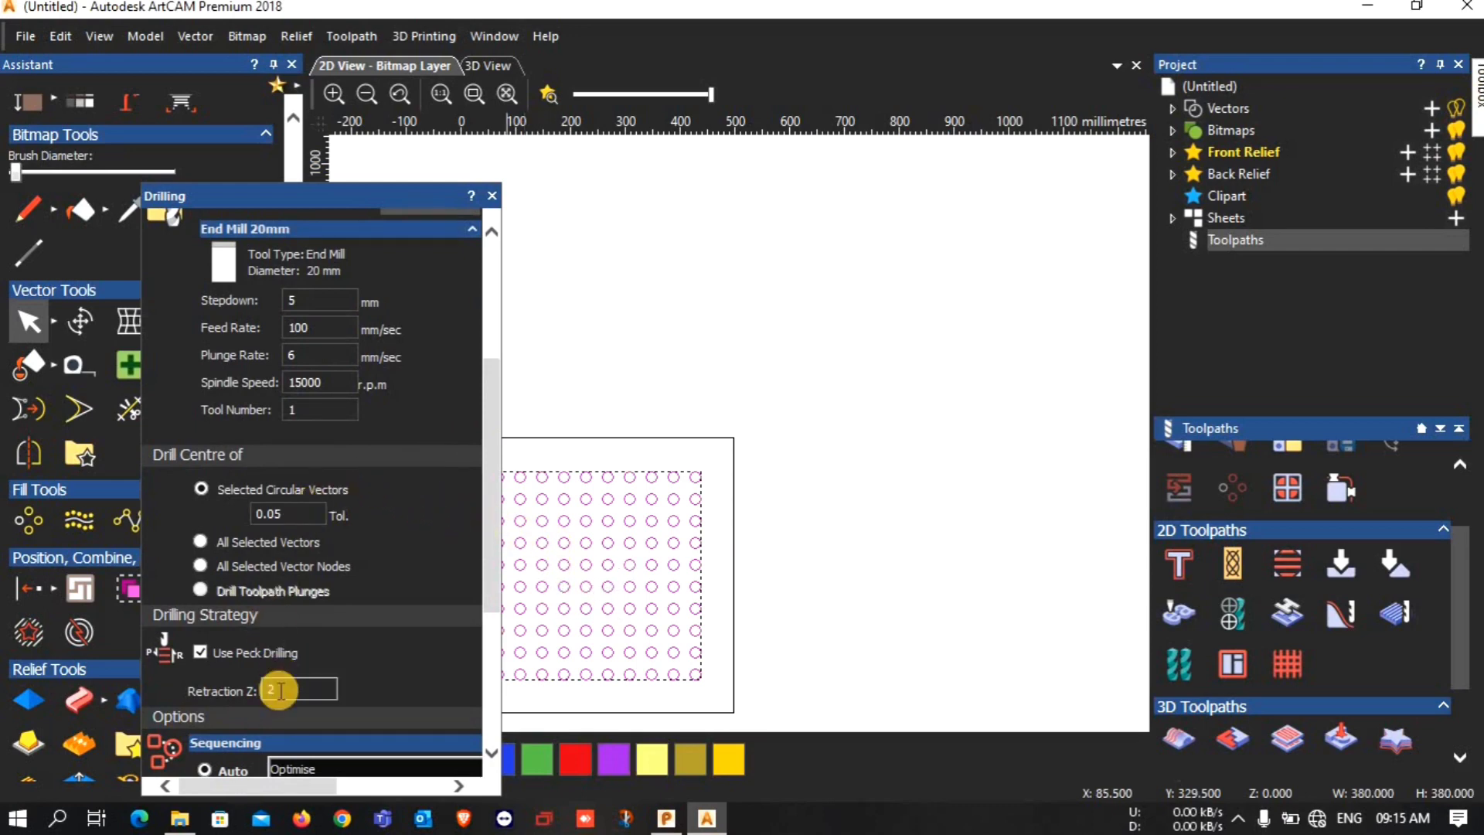
pyautogui.scroll(-2, 279, 691)
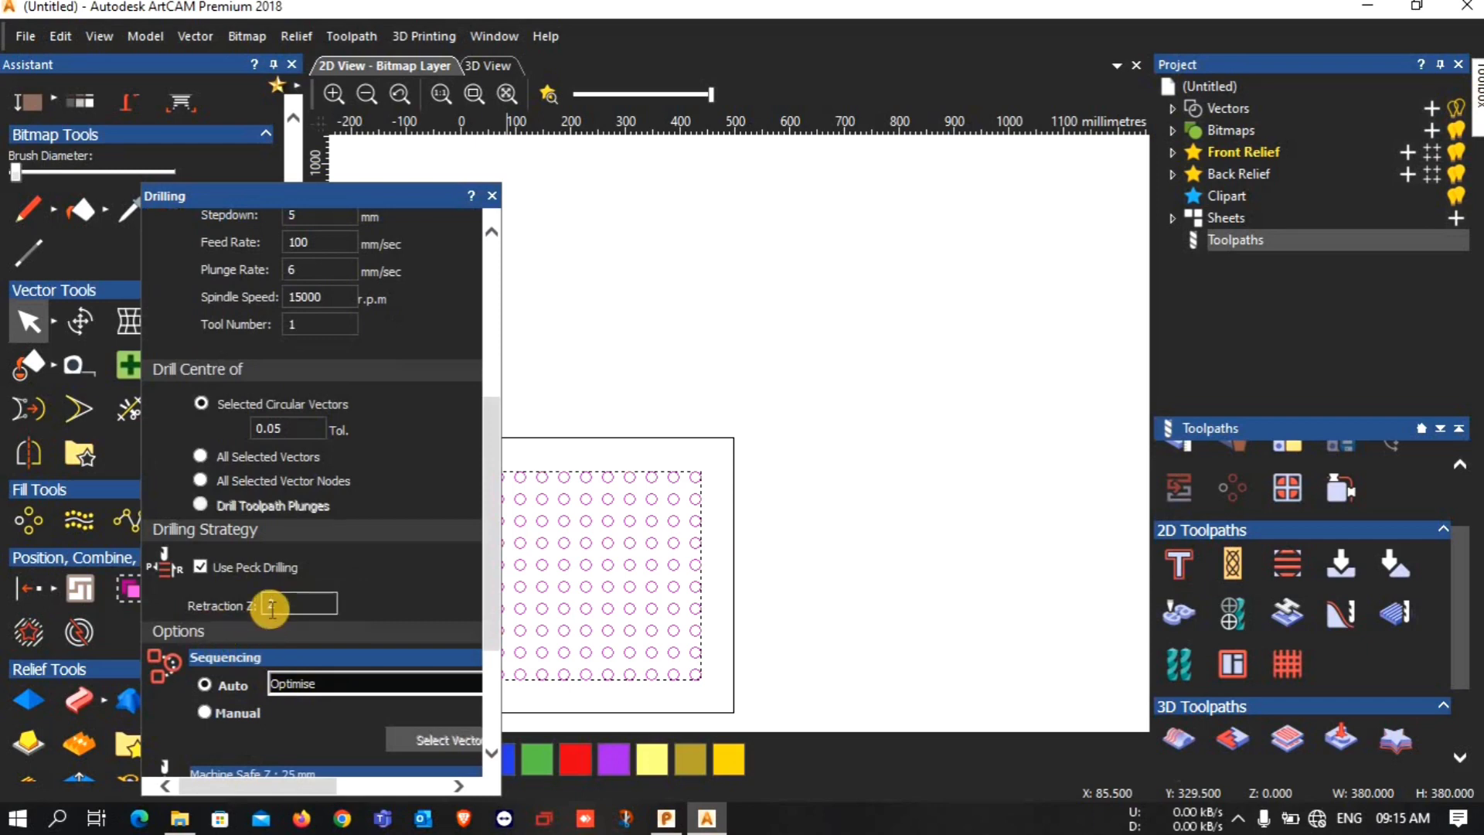
pyautogui.write('2')
# Accept retraction height 2 and widen the Drilling panel to read its Toolpath section.
pyautogui.click(383, 541)
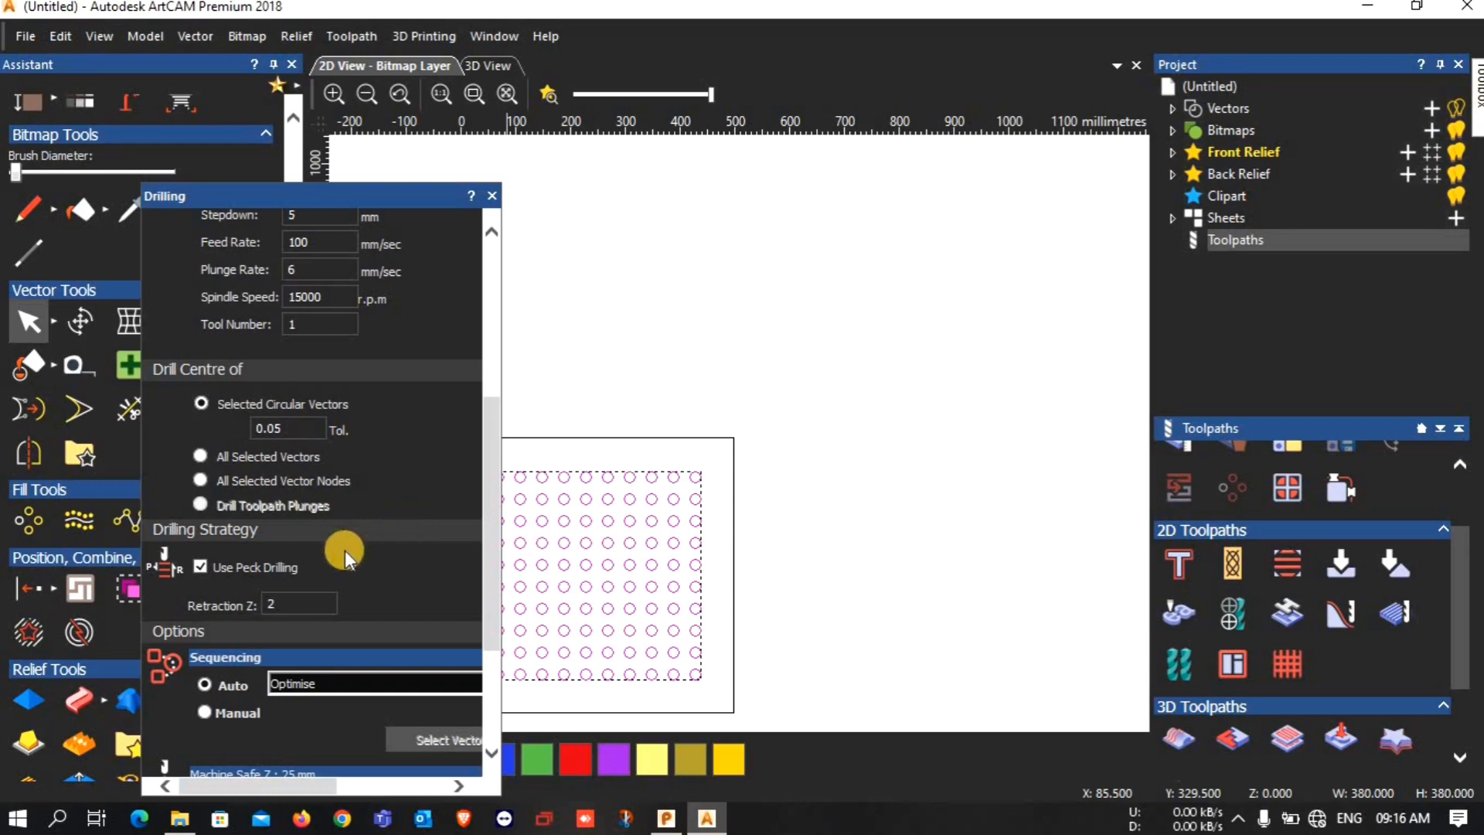
pyautogui.doubleClick(286, 609)
pyautogui.scroll(-3, 307, 578)
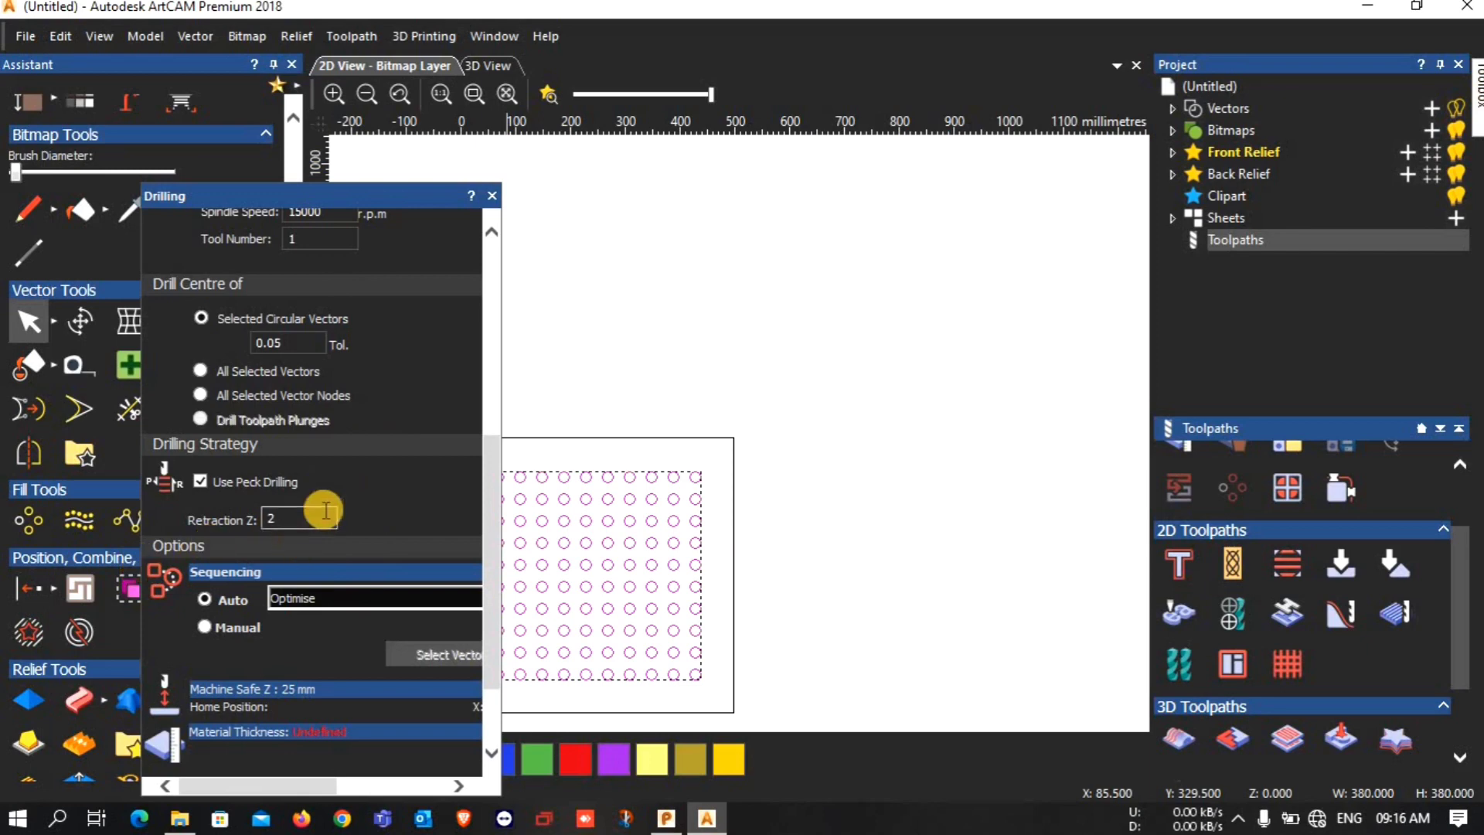
pyautogui.scroll(-2, 326, 511)
pyautogui.scroll(-1, 325, 510)
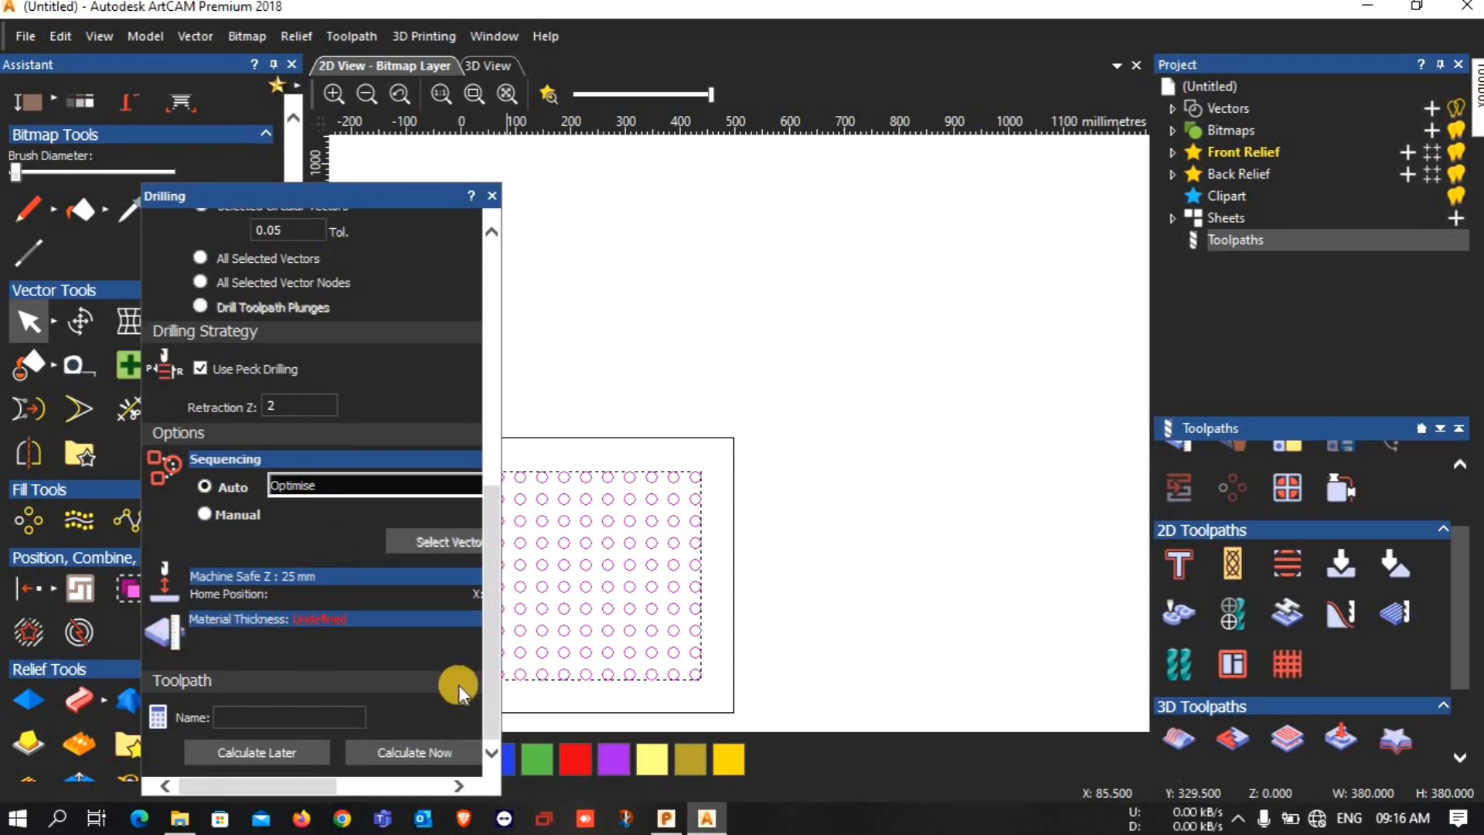
pyautogui.moveTo(501, 707); pyautogui.dragTo(735, 709)
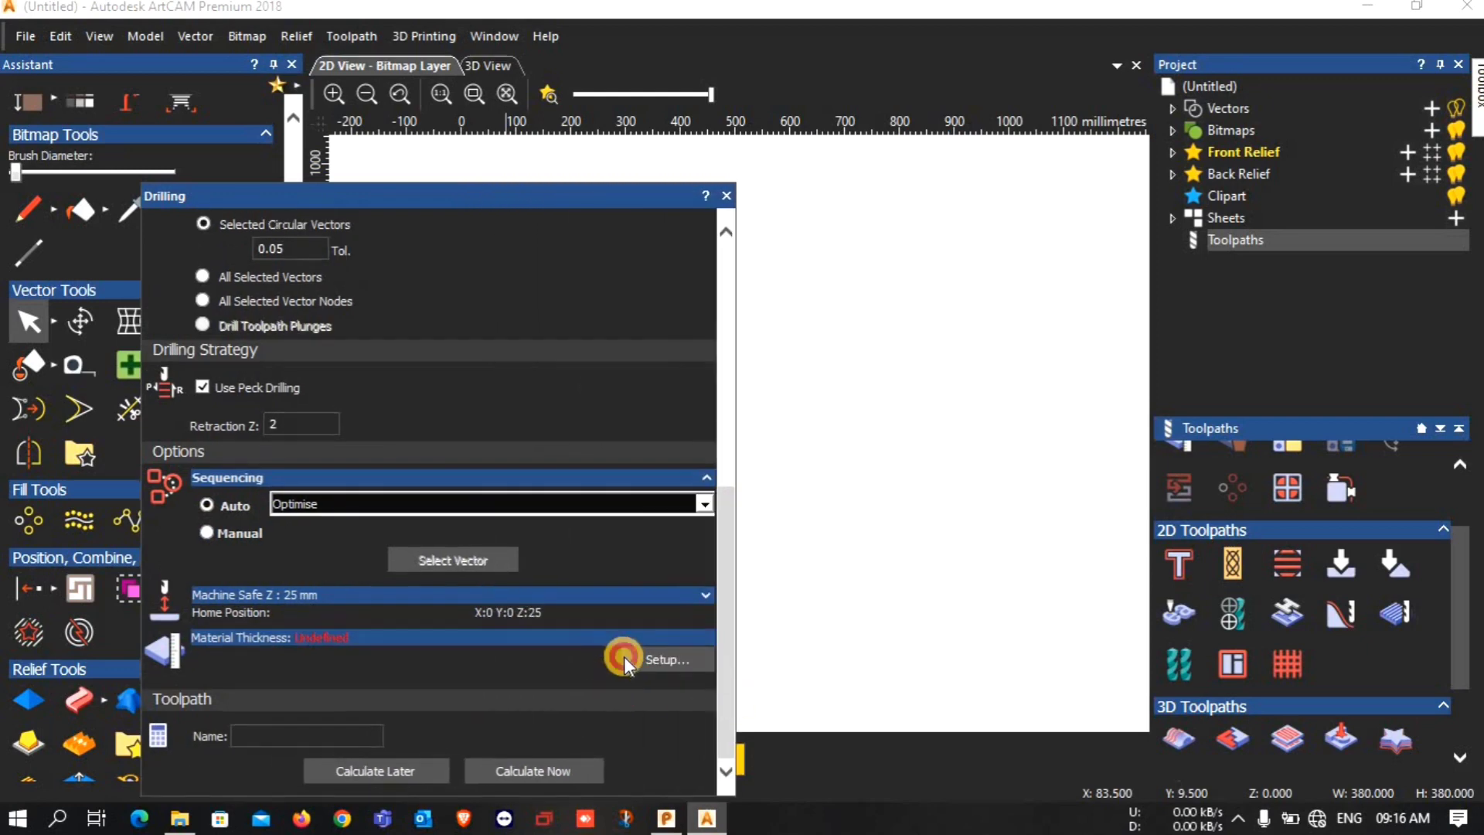
# Set material thickness to 20 mm and calculate drill points for all 100 circles.
pyautogui.click(624, 657)
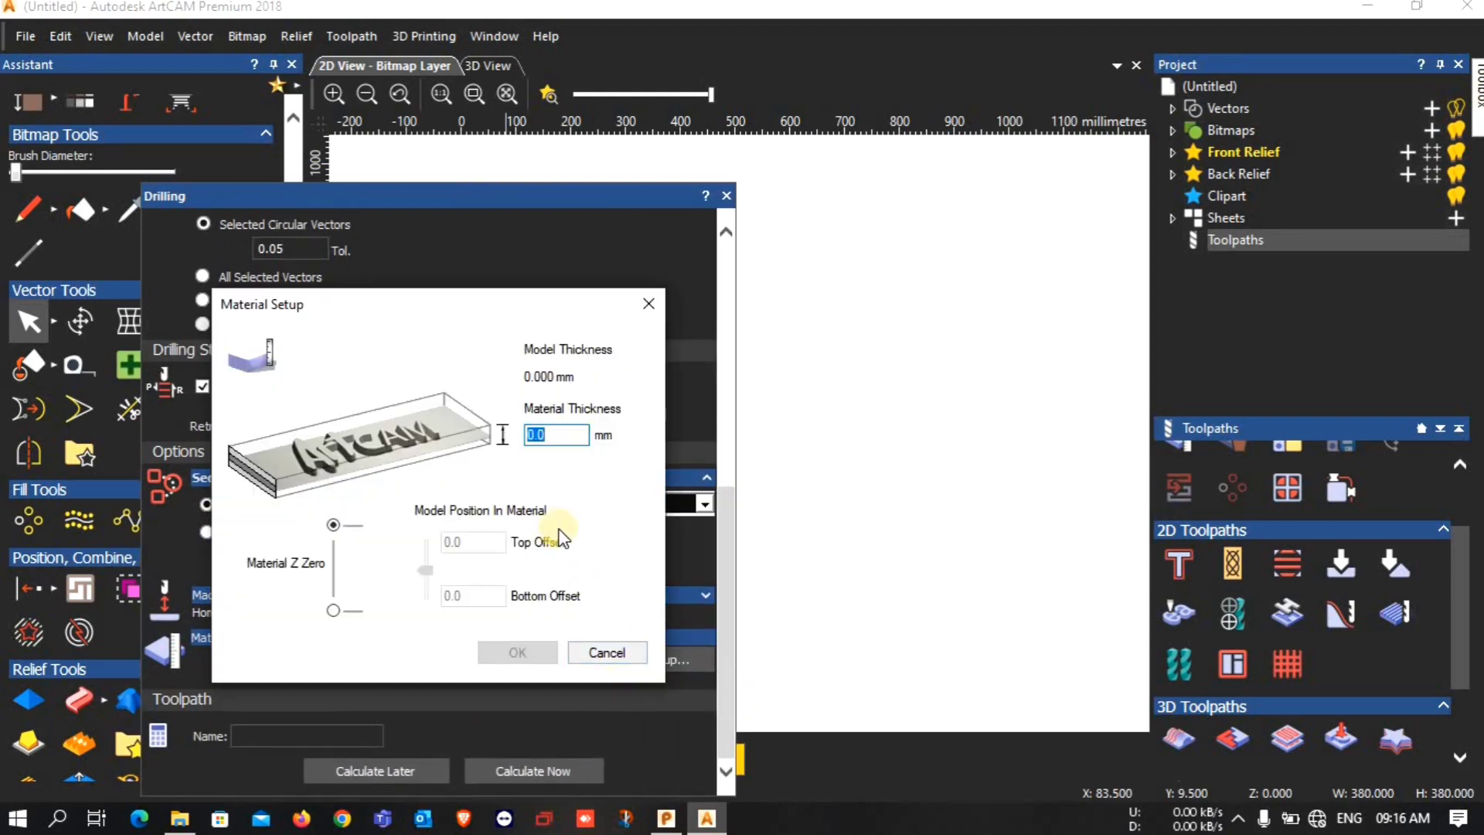
pyautogui.write('20')
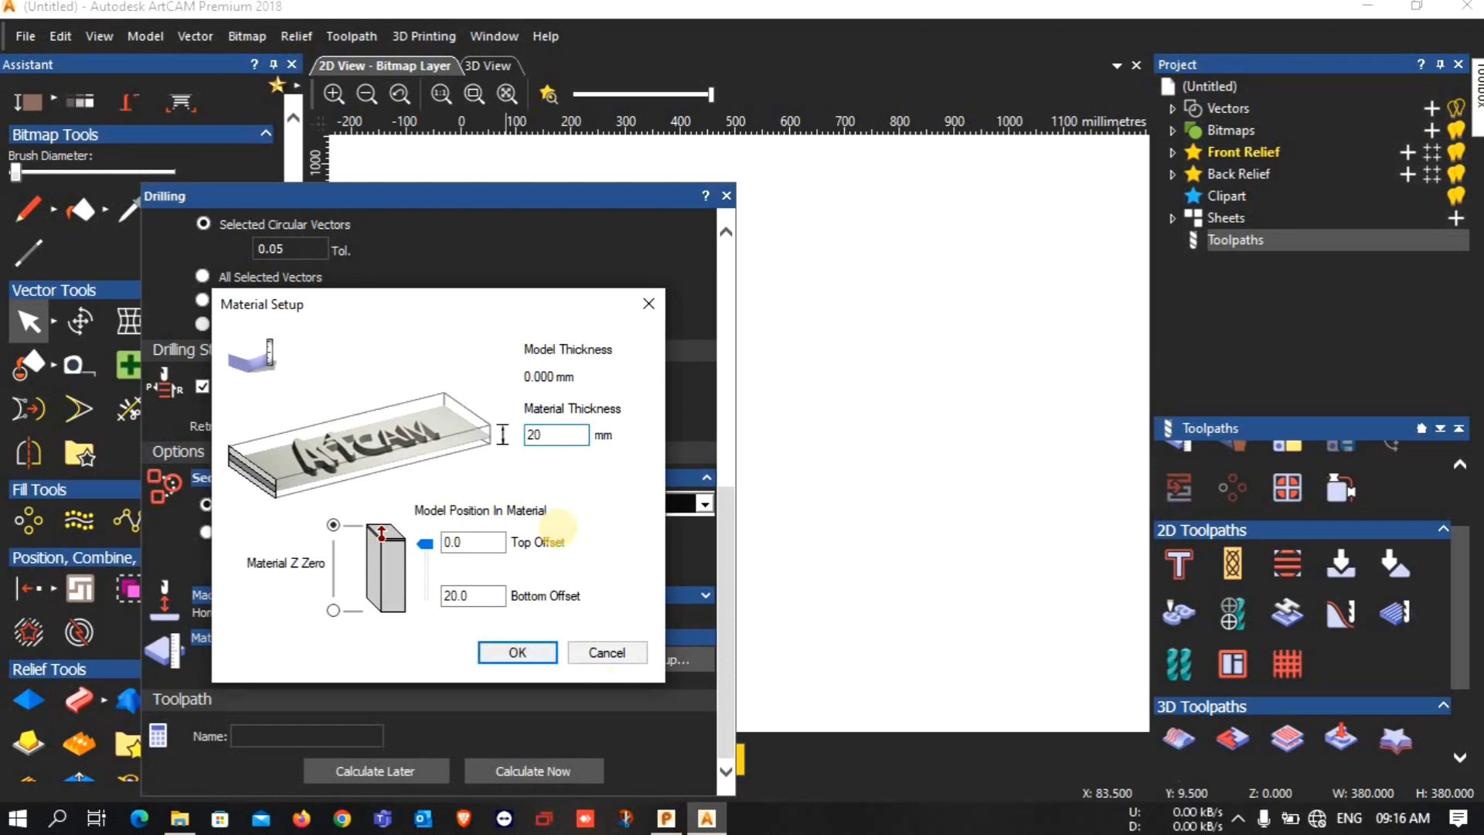
pyautogui.click(533, 661)
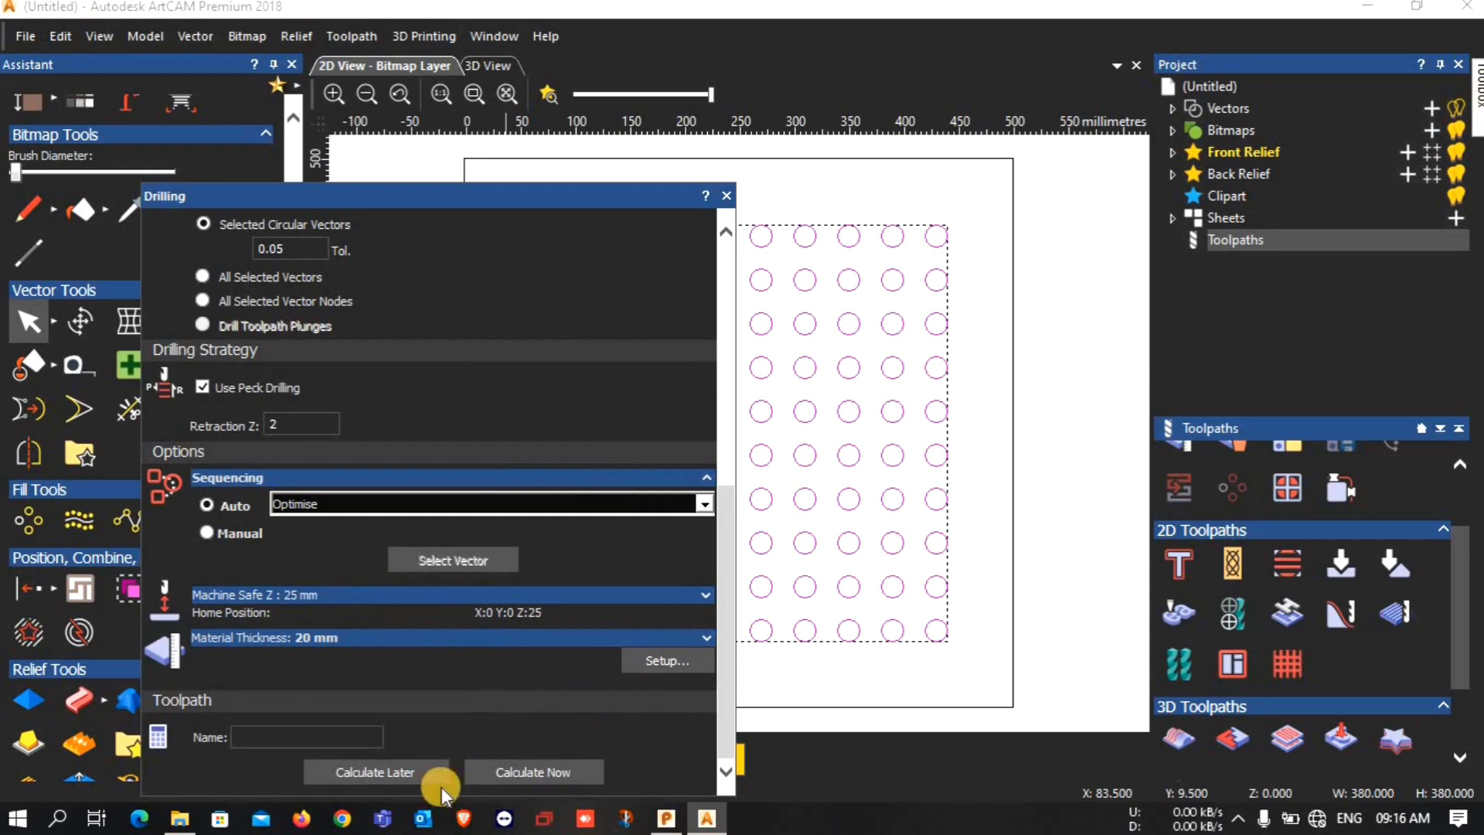
pyautogui.click(537, 763)
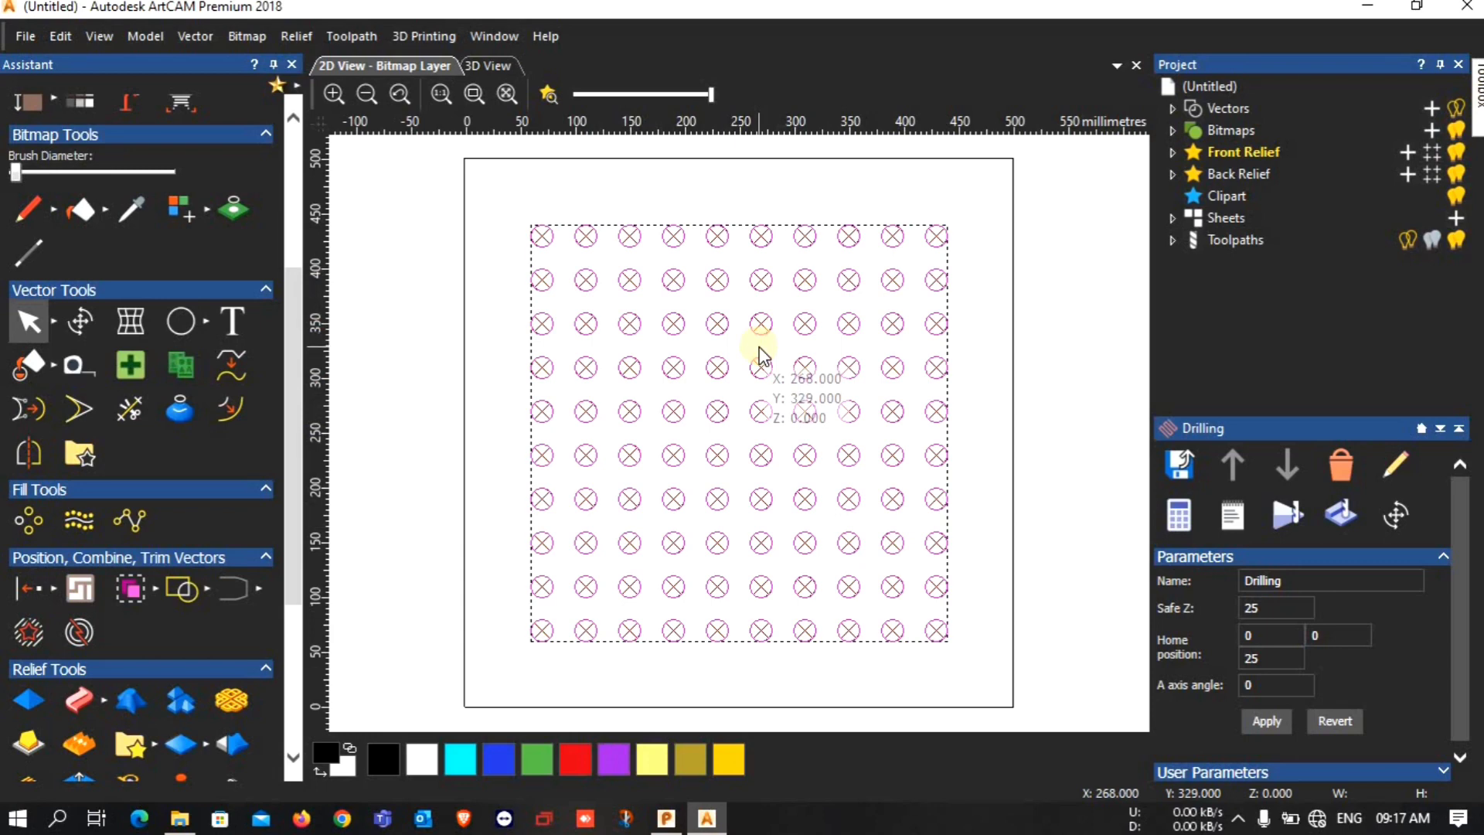
# Show the drilling toolpath over the block in a zoomed-in isometric 3D View.
pyautogui.click(488, 68)
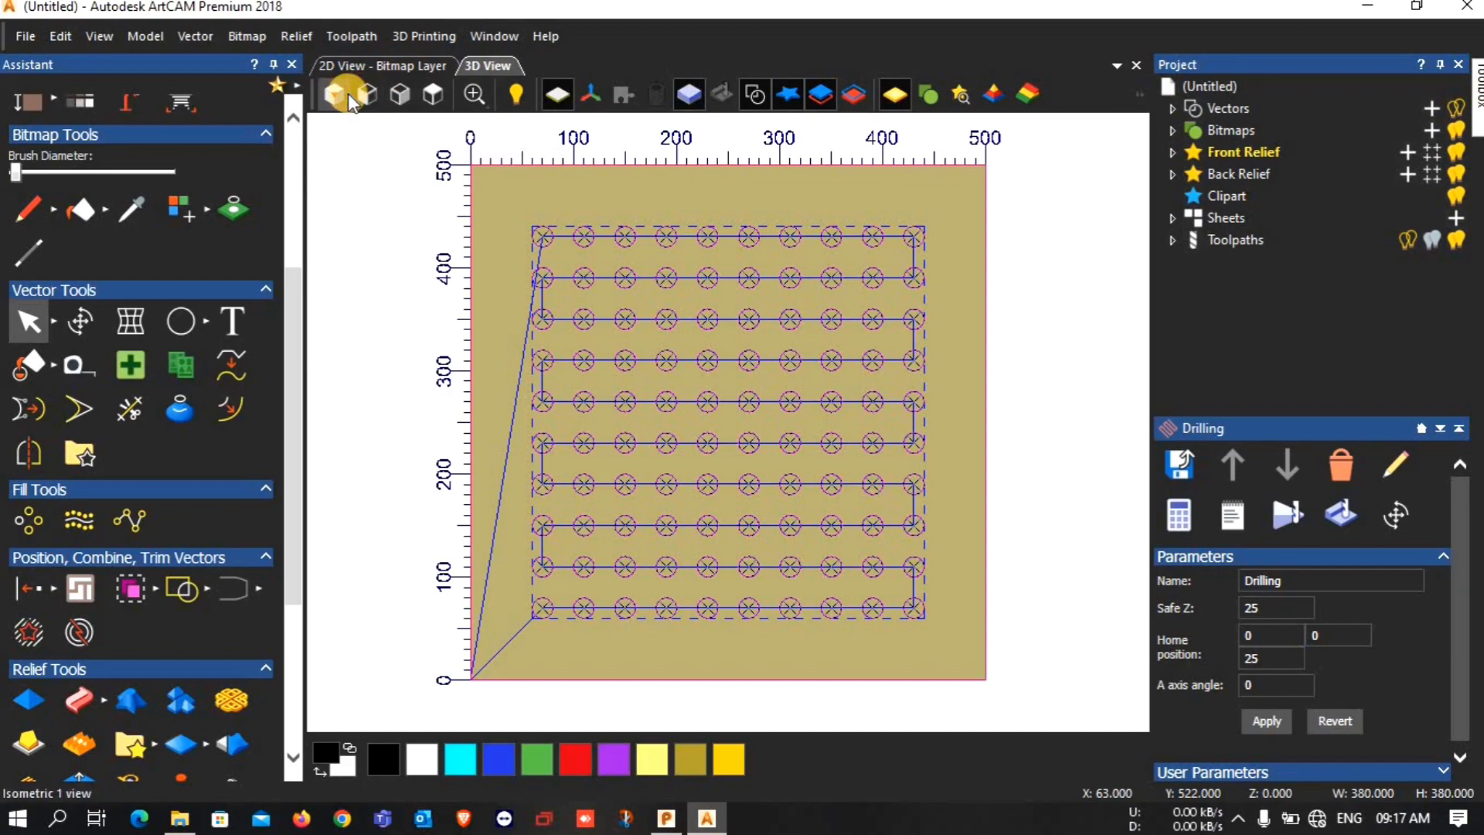
pyautogui.click(348, 99)
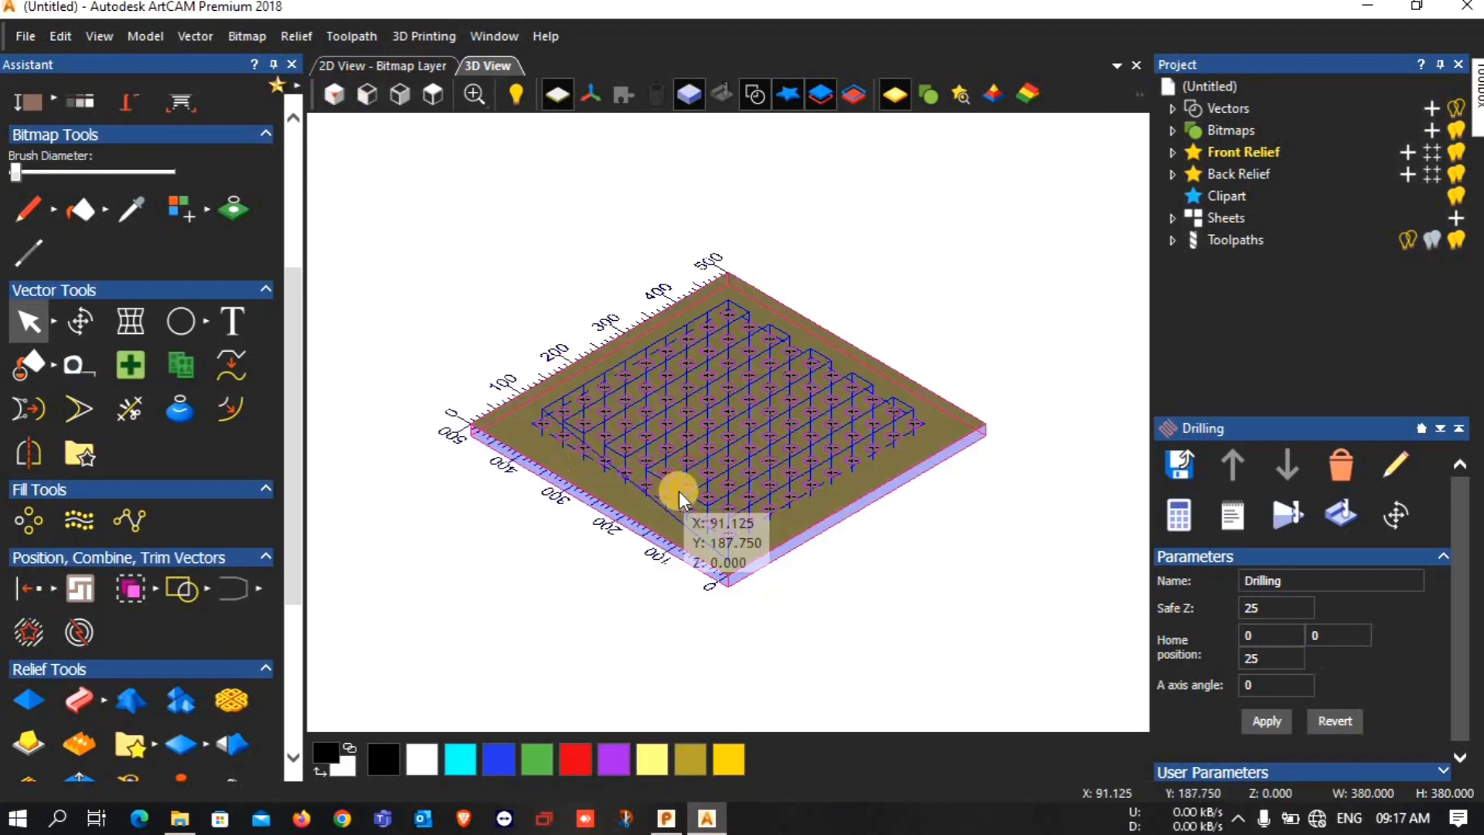
pyautogui.scroll(2, 679, 499)
pyautogui.scroll(2, 679, 499)
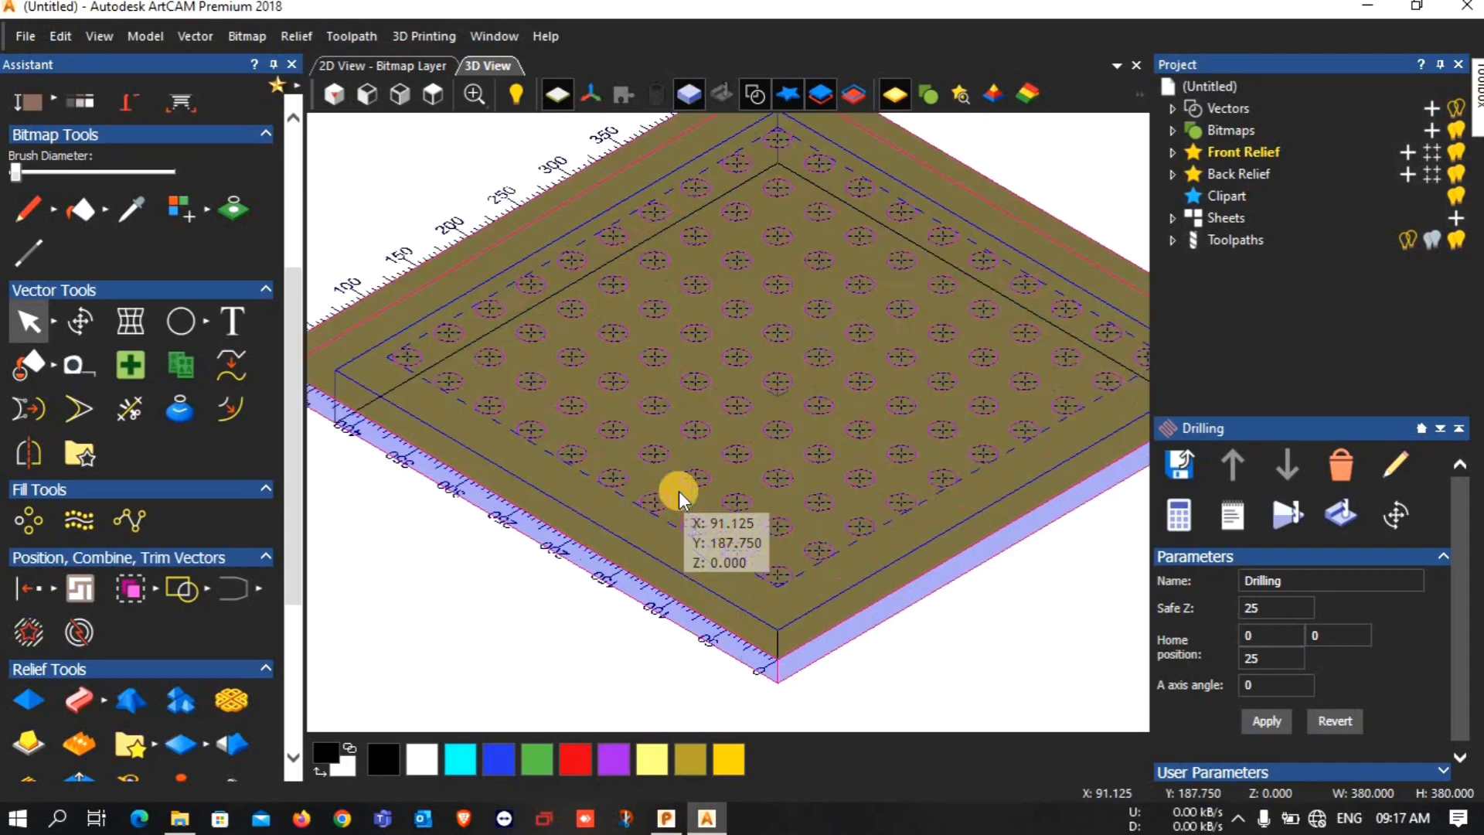
# Simulate the drilling toolpath at Fast resolution and play it to drill all 100 holes.
pyautogui.click(1285, 520)
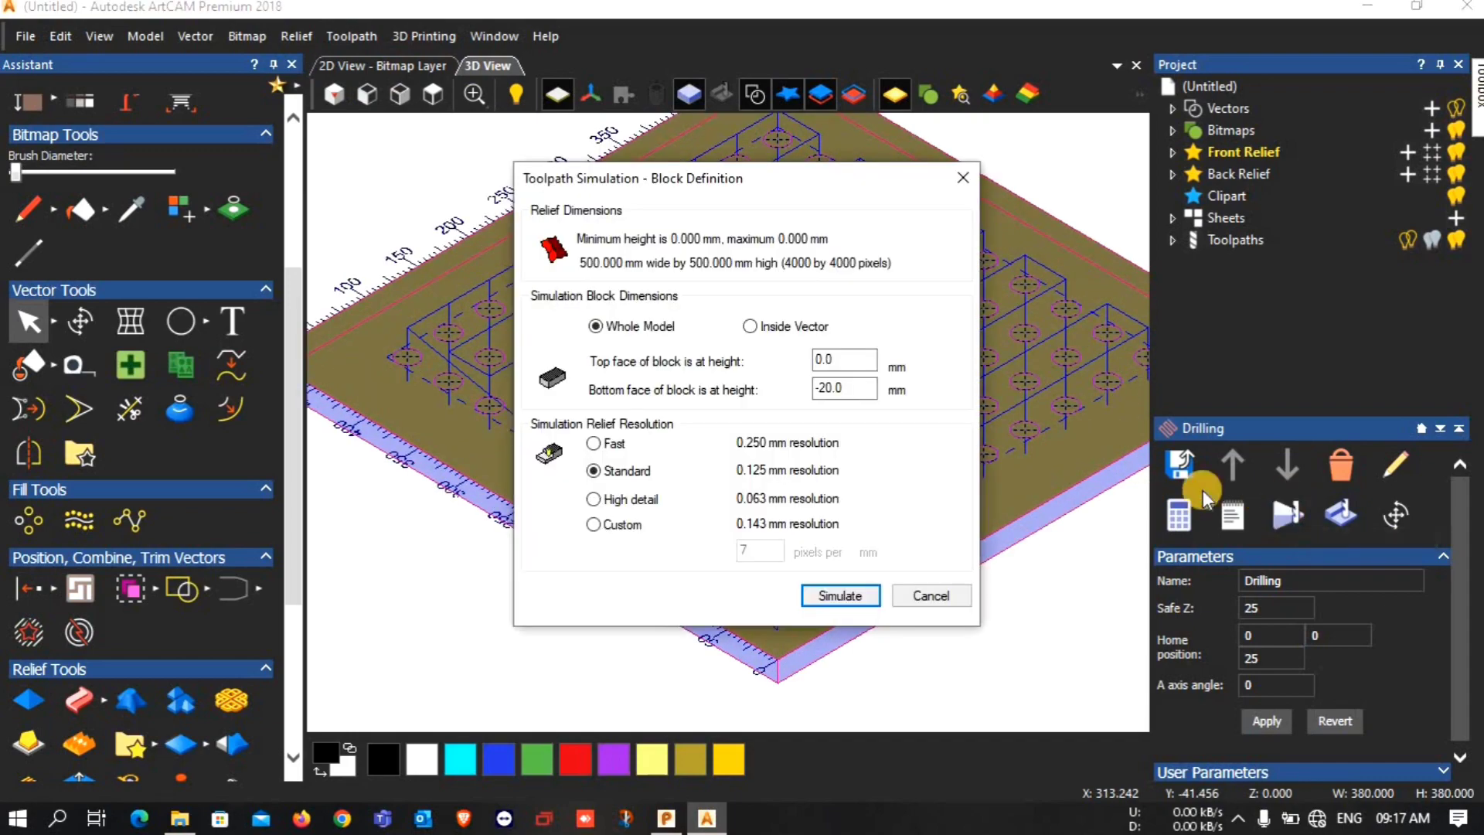
pyautogui.click(595, 444)
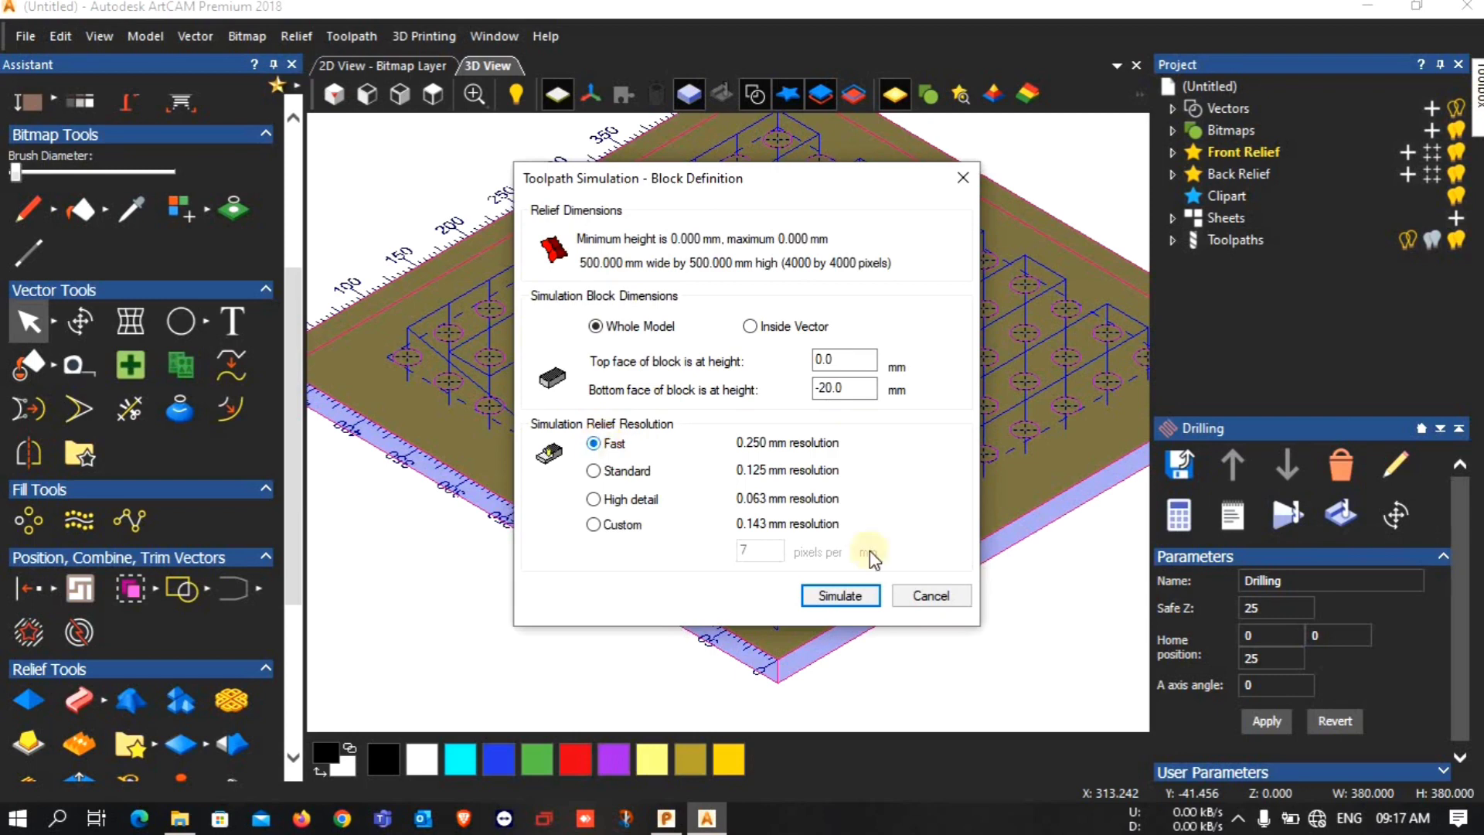
pyautogui.click(841, 596)
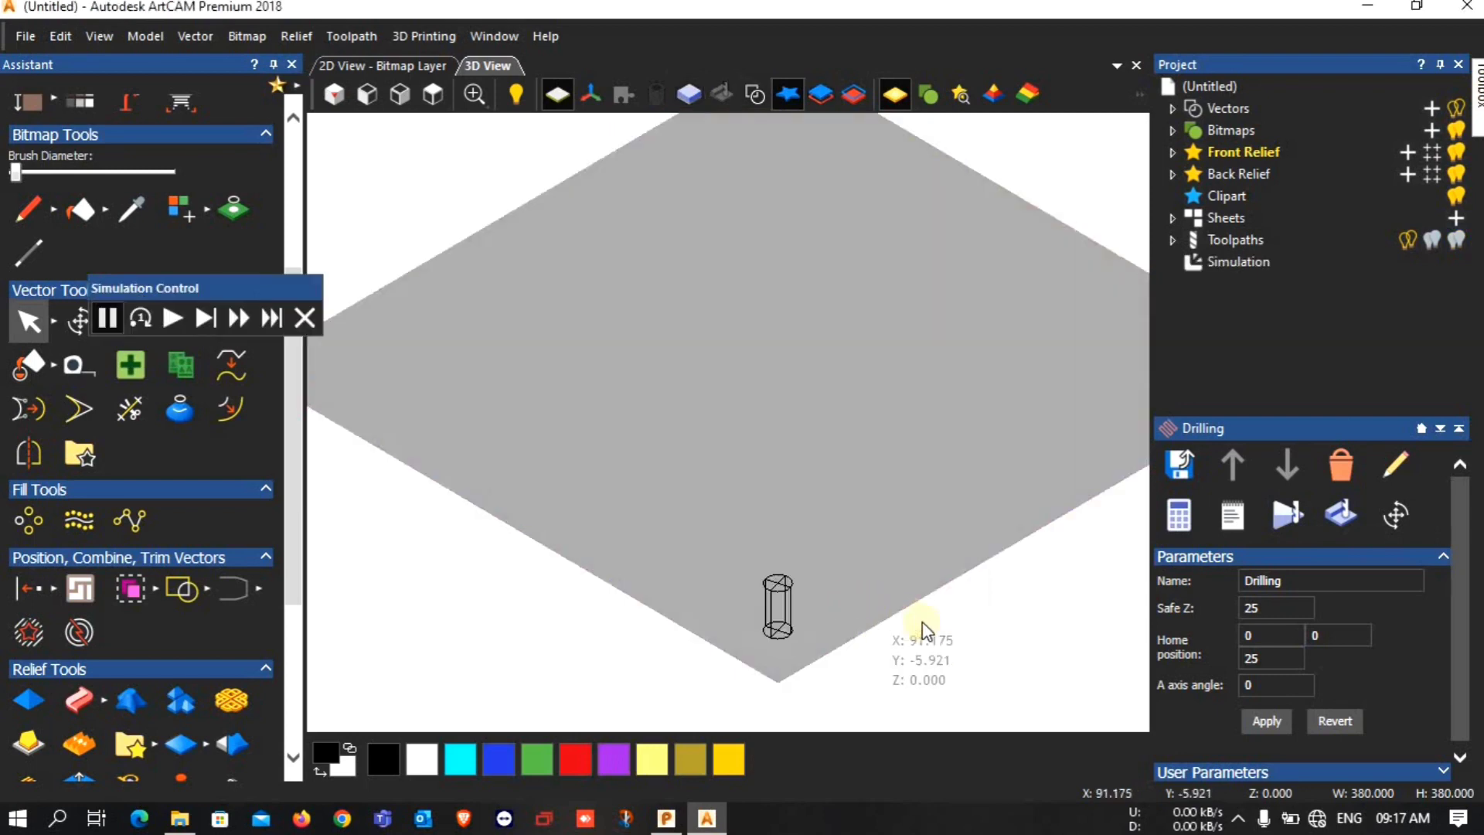
pyautogui.click(176, 328)
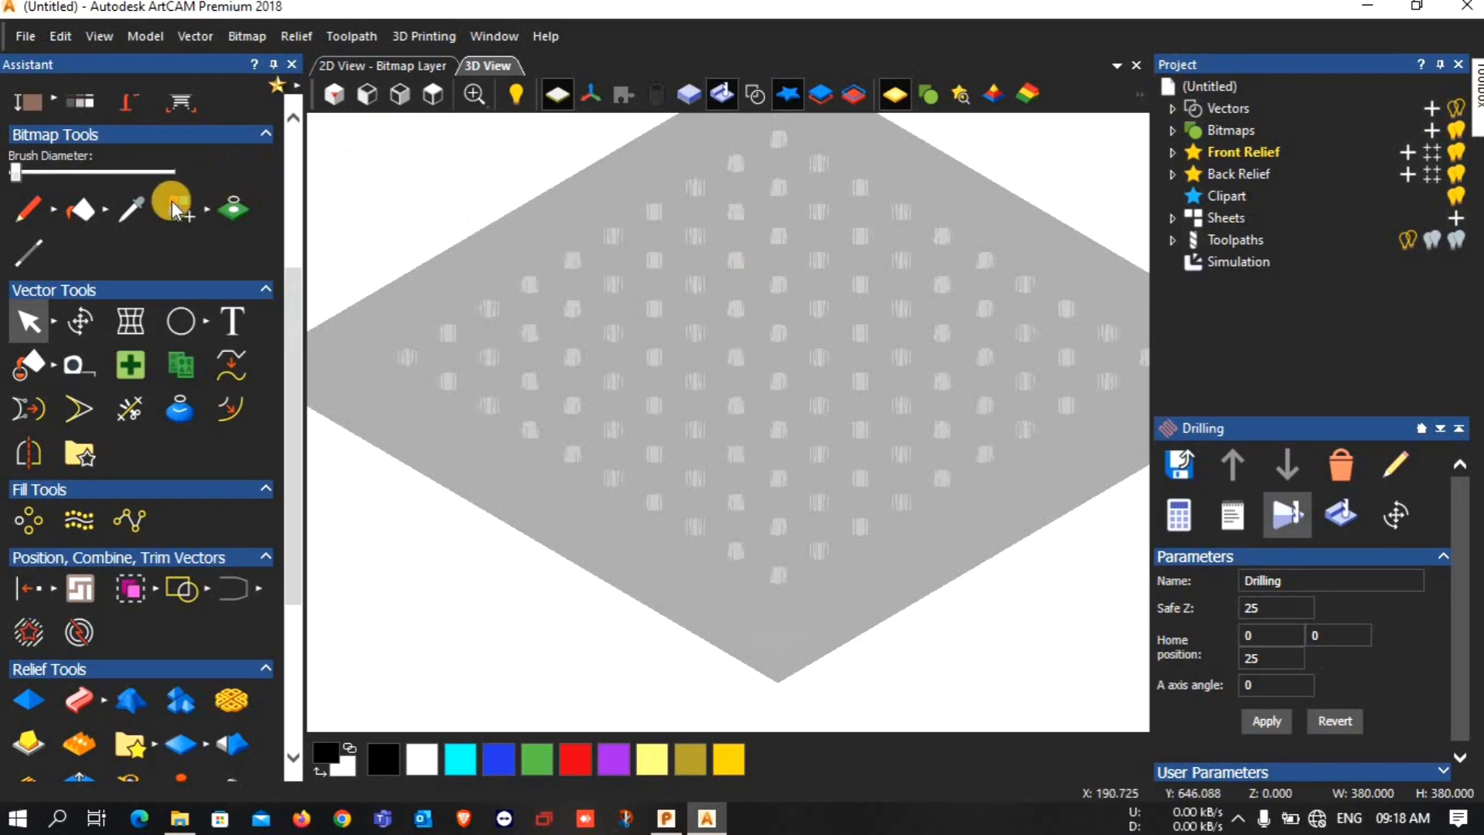
pyautogui.scroll(3, 185, 305)
# Apply the Brushed Gold reflection map to the simulated block in Lights And Material.
pyautogui.click(136, 204)
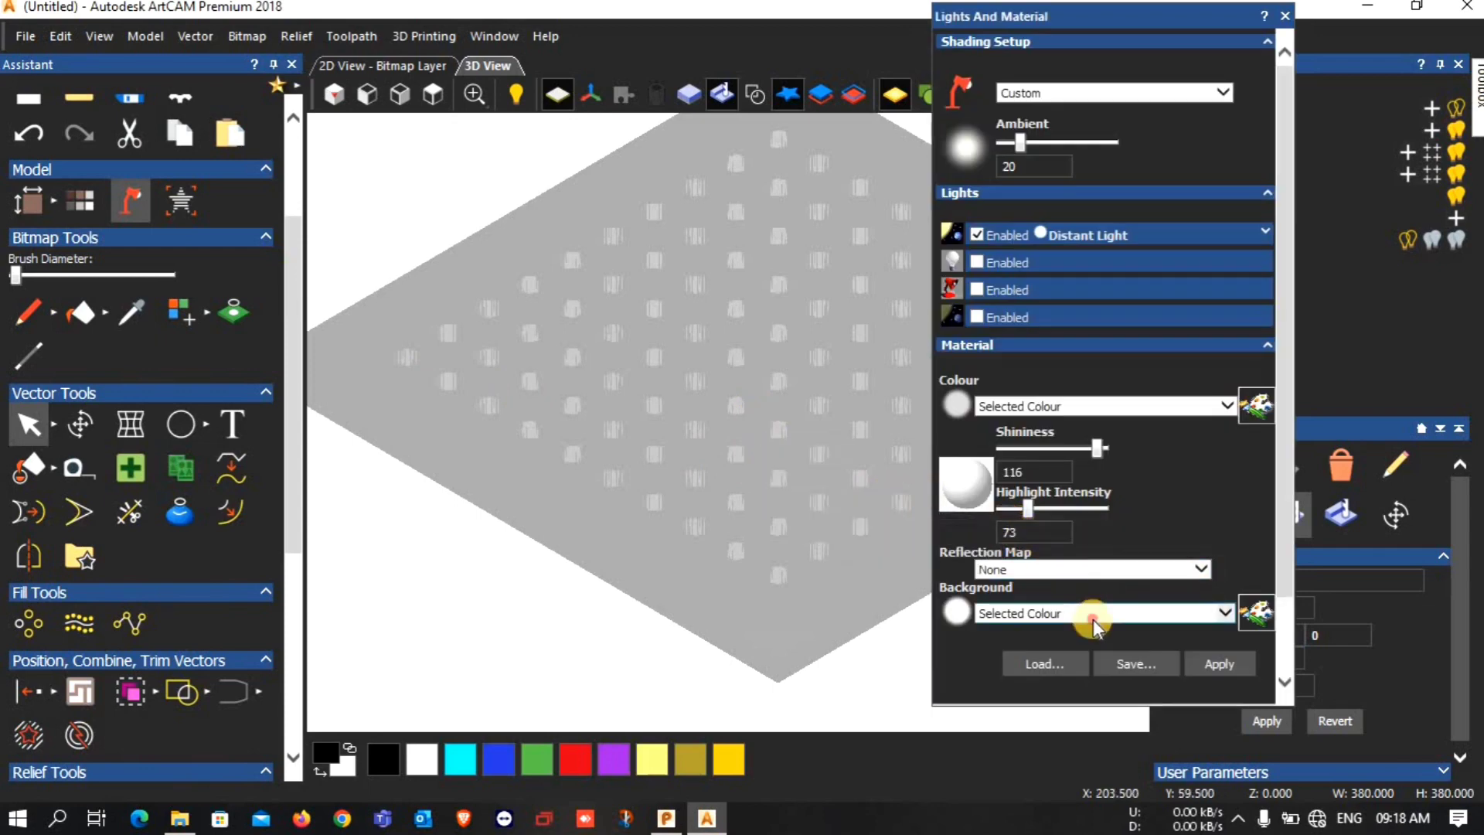
pyautogui.click(1094, 612)
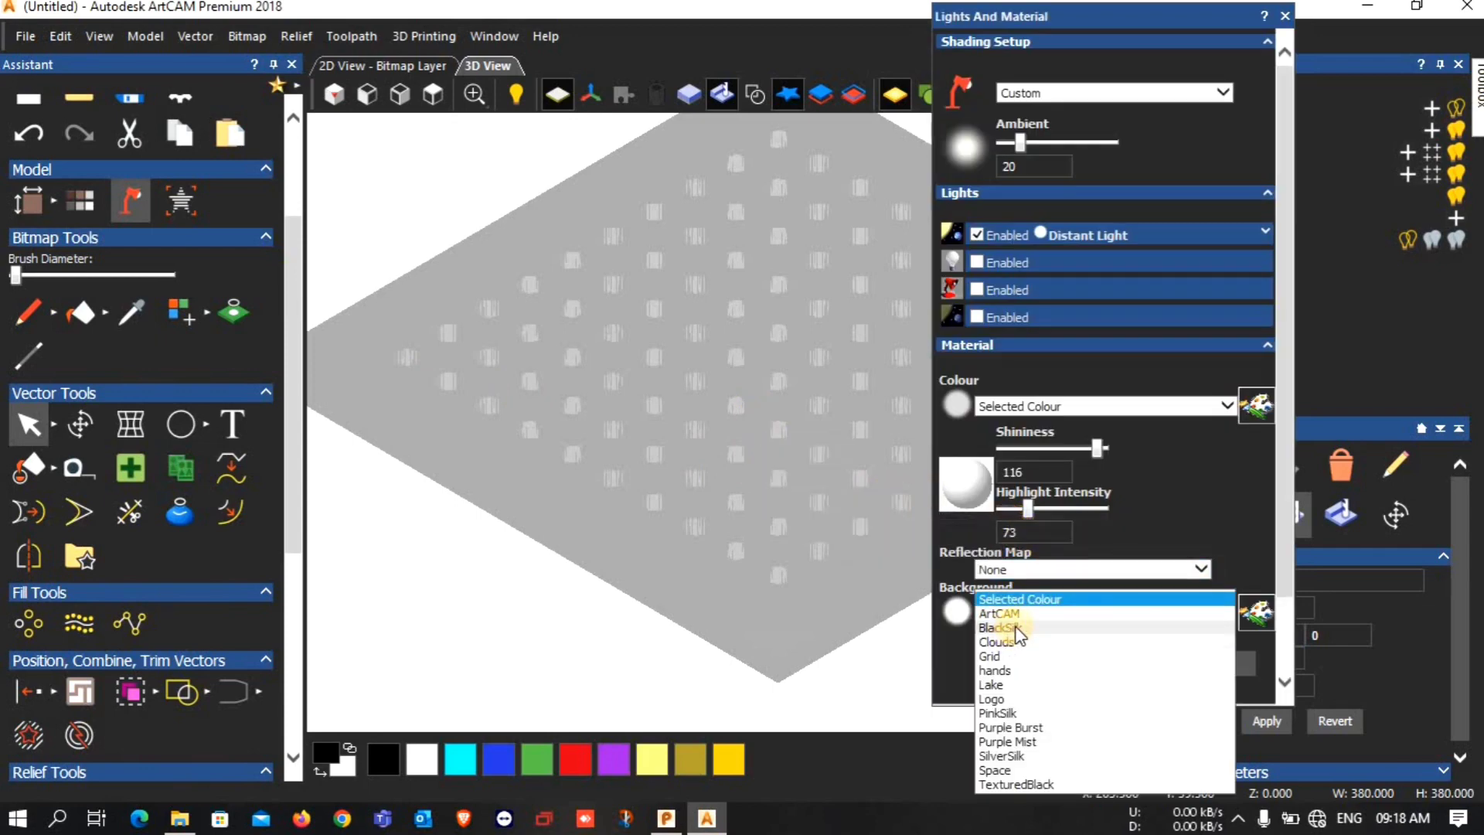
pyautogui.click(1208, 508)
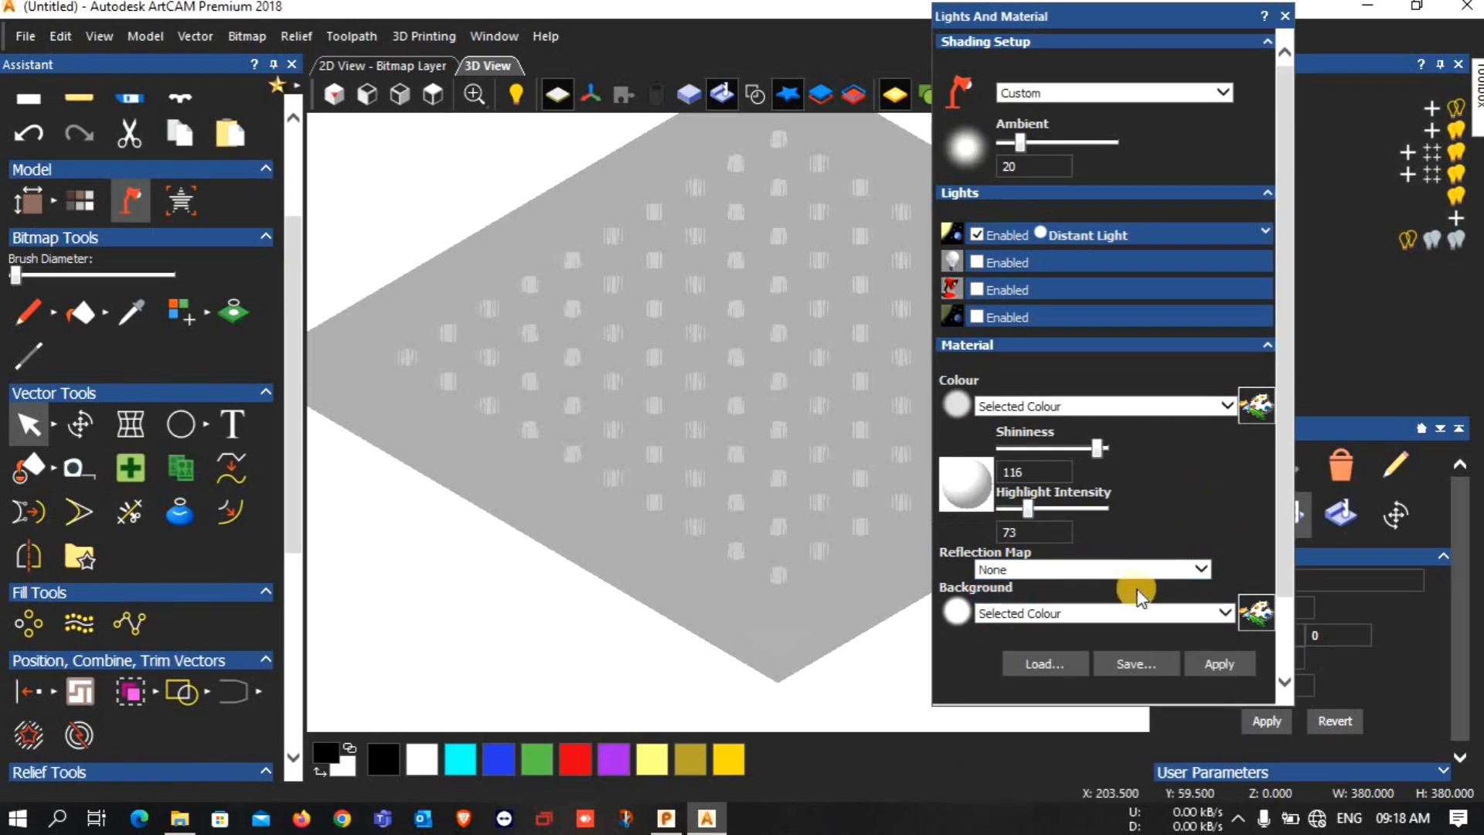
pyautogui.click(1131, 572)
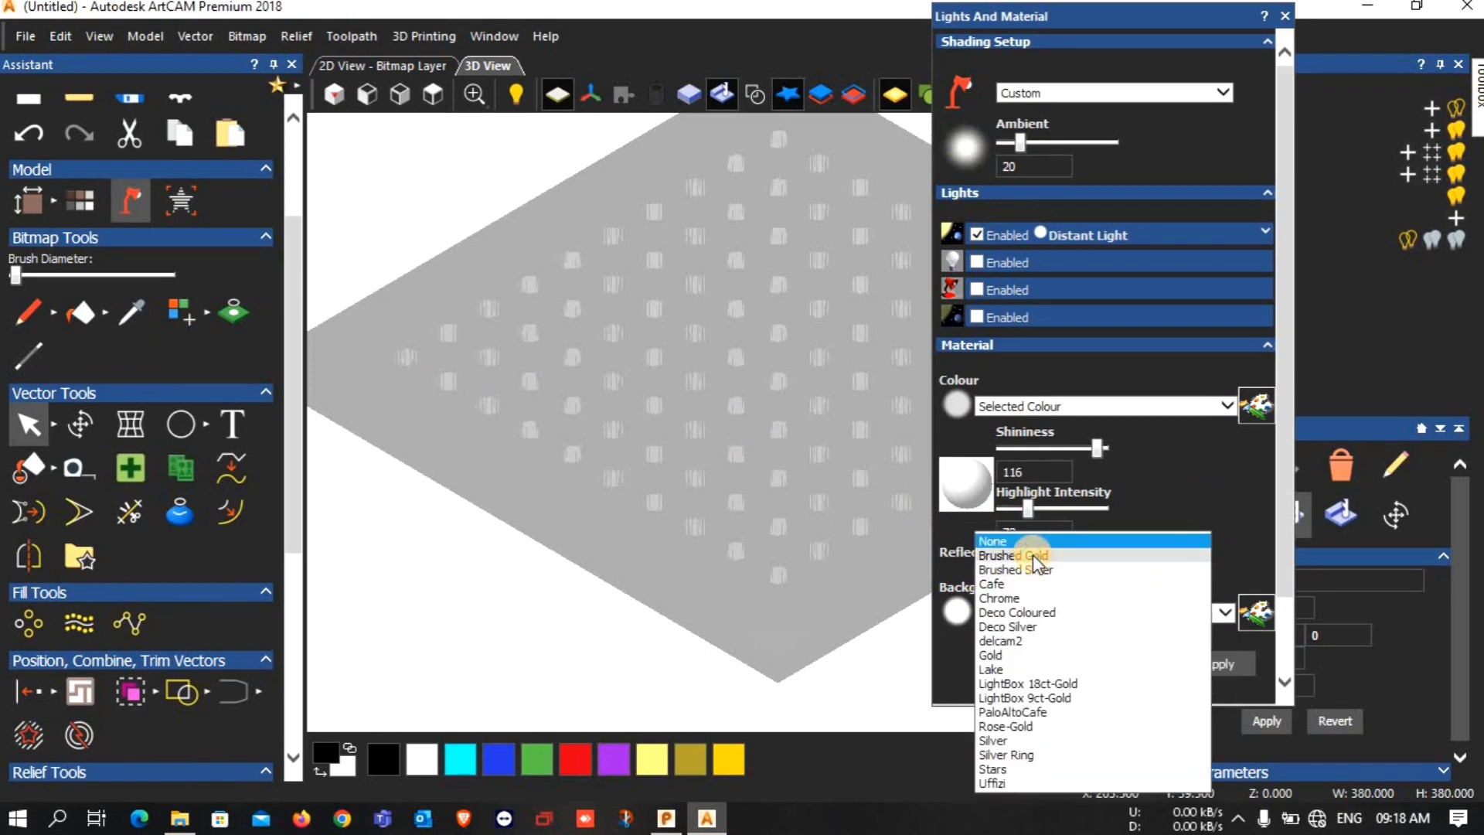
pyautogui.click(1053, 572)
pyautogui.click(1232, 666)
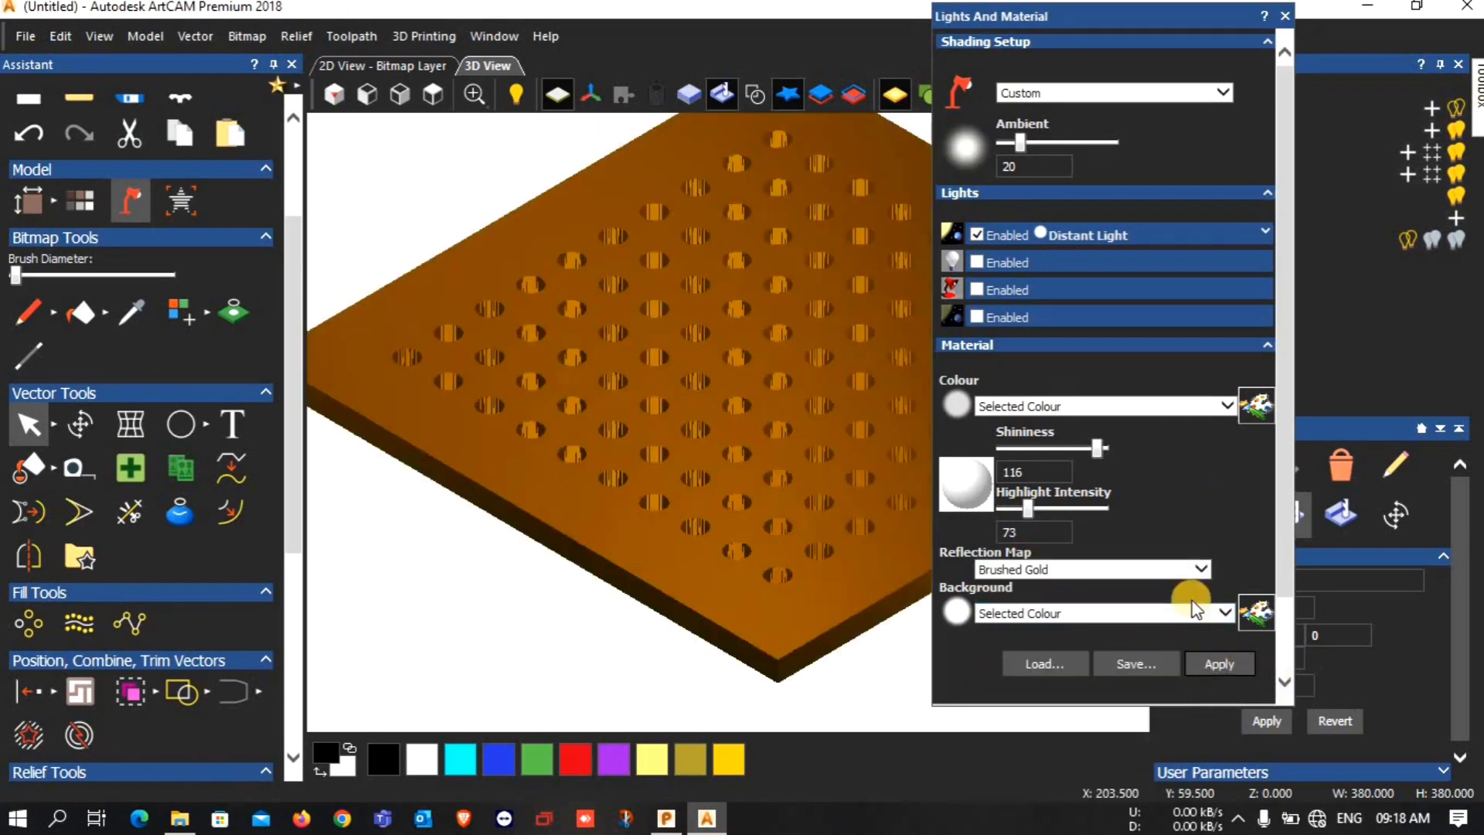
pyautogui.click(1284, 15)
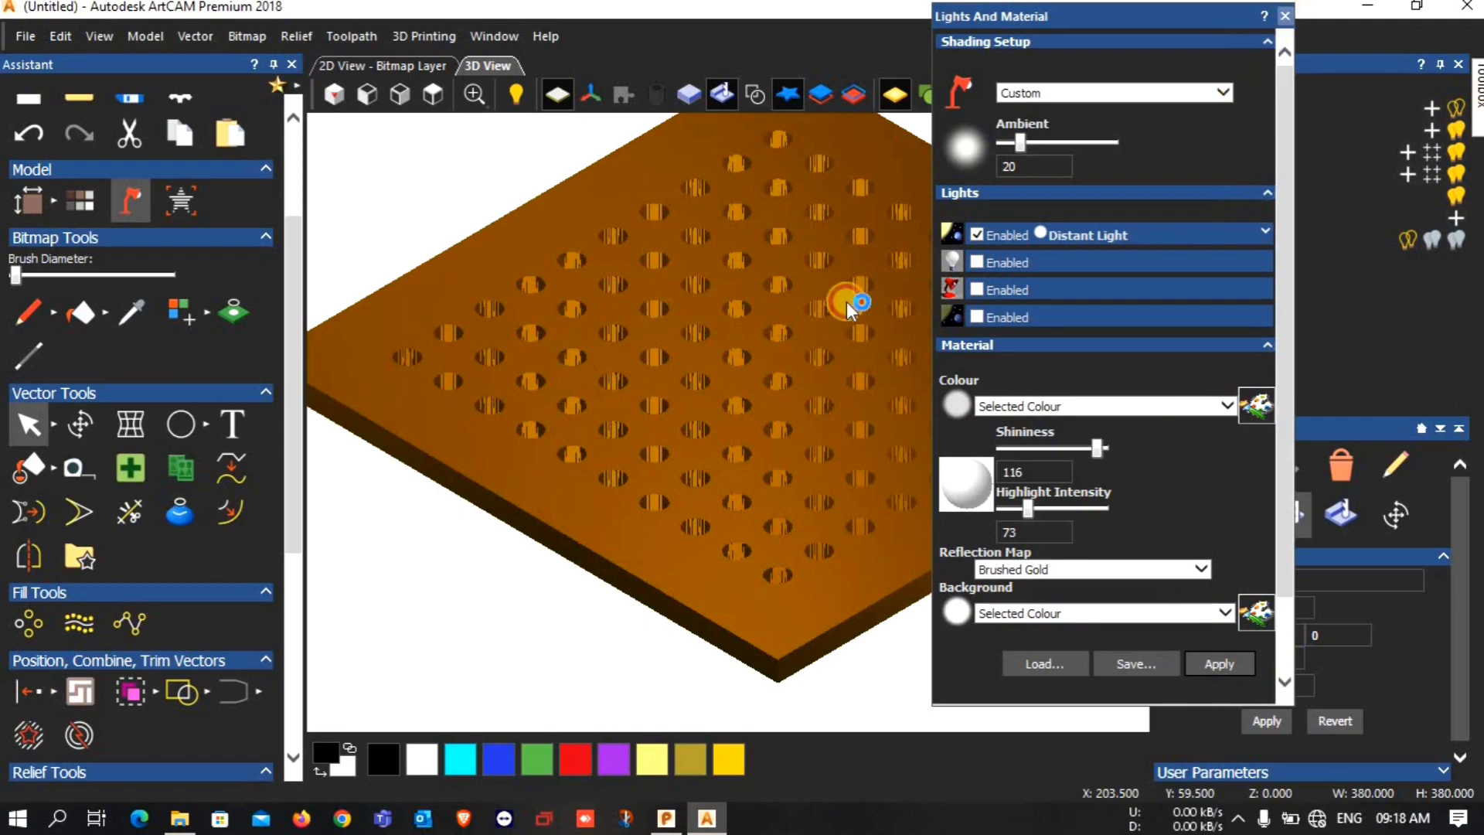
# Orbit the 3D view to inspect the drilled holes closely, then see the whole plate.
pyautogui.moveTo(751, 502)
pyautogui.mouseDown()
pyautogui.moveTo(769, 629)
pyautogui.moveTo(811, 479)
pyautogui.moveTo(796, 385)
pyautogui.moveTo(722, 299)
pyautogui.moveTo(705, 230)
pyautogui.mouseUp()
pyautogui.moveTo(724, 309)
pyautogui.mouseDown()
pyautogui.moveTo(749, 484)
pyautogui.moveTo(802, 583)
pyautogui.moveTo(835, 700)
pyautogui.moveTo(840, 574)
pyautogui.moveTo(758, 272)
pyautogui.moveTo(663, 227)
pyautogui.mouseUp()
pyautogui.moveTo(710, 357); pyautogui.dragTo(799, 523)
pyautogui.moveTo(808, 426)
pyautogui.mouseDown()
pyautogui.moveTo(773, 252)
pyautogui.moveTo(843, 325)
pyautogui.moveTo(784, 197)
pyautogui.moveTo(788, 225)
pyautogui.moveTo(871, 185)
pyautogui.moveTo(786, 232)
pyautogui.moveTo(763, 305)
pyautogui.moveTo(783, 246)
pyautogui.mouseUp()
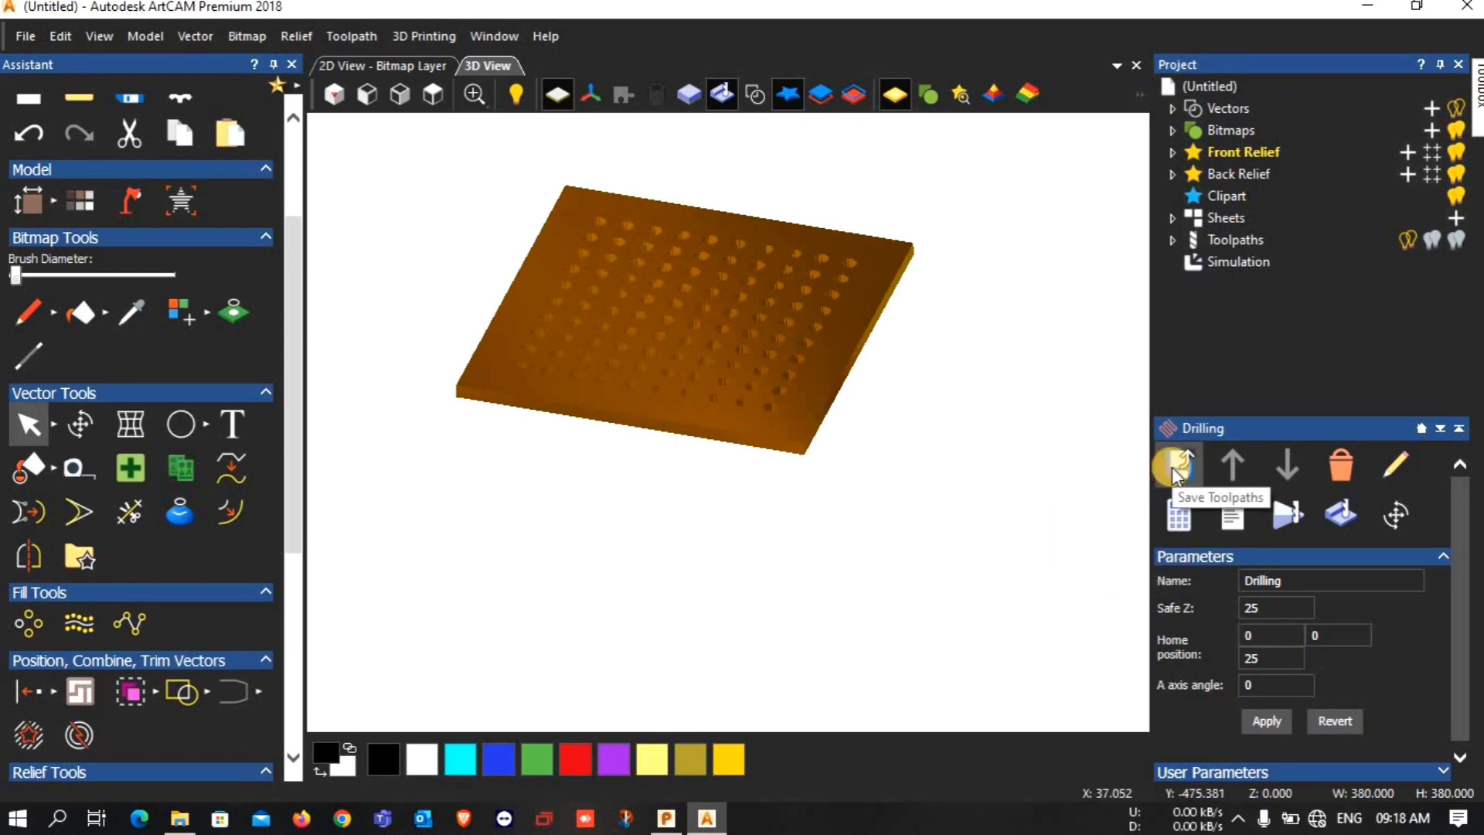
# Save the Drilling toolpath as drill.tap G-Code (mm) on the Desktop, overwriting, then minimize ArtCAM.
pyautogui.click(1174, 468)
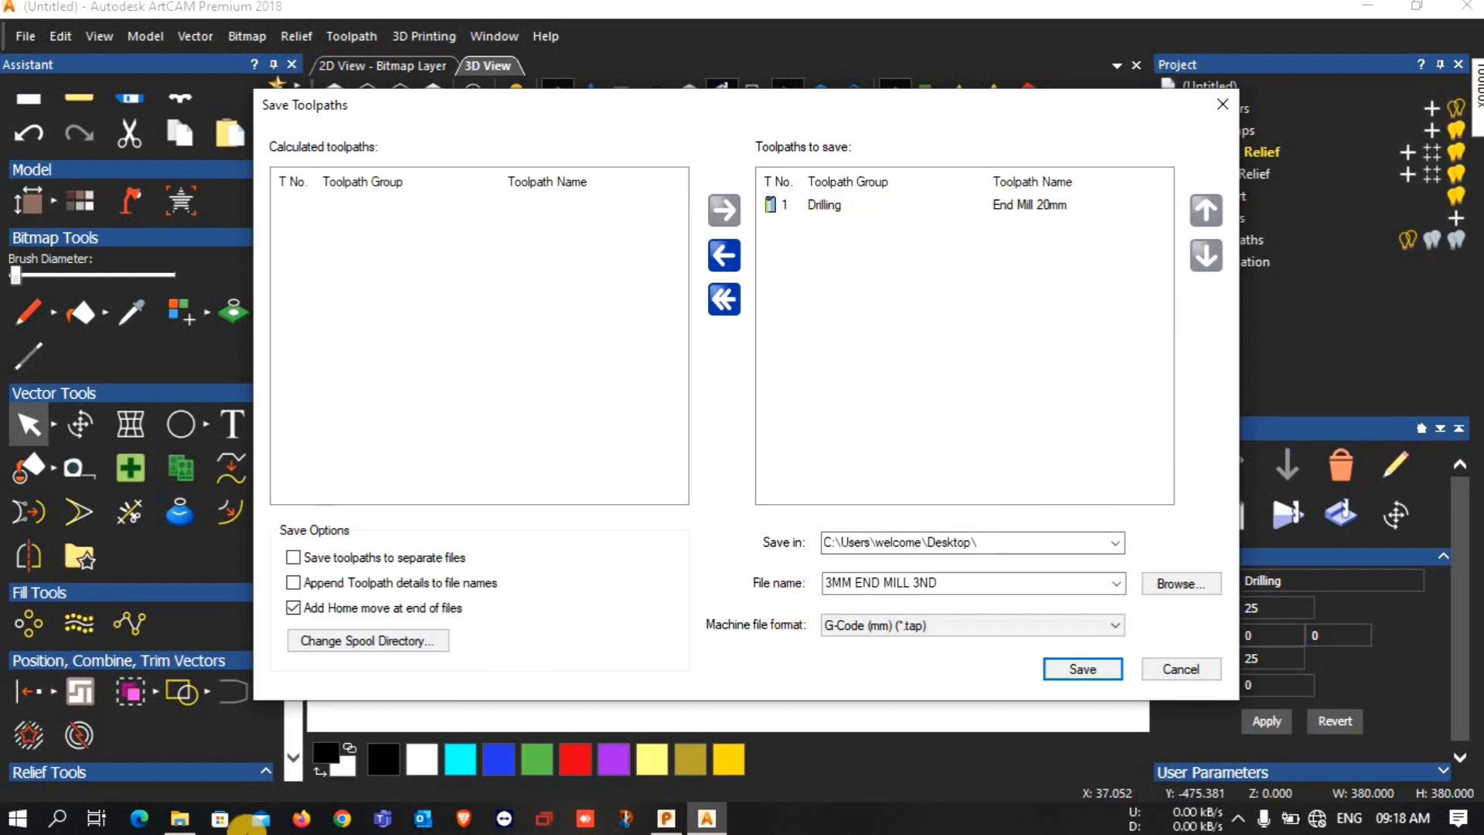
pyautogui.click(908, 587)
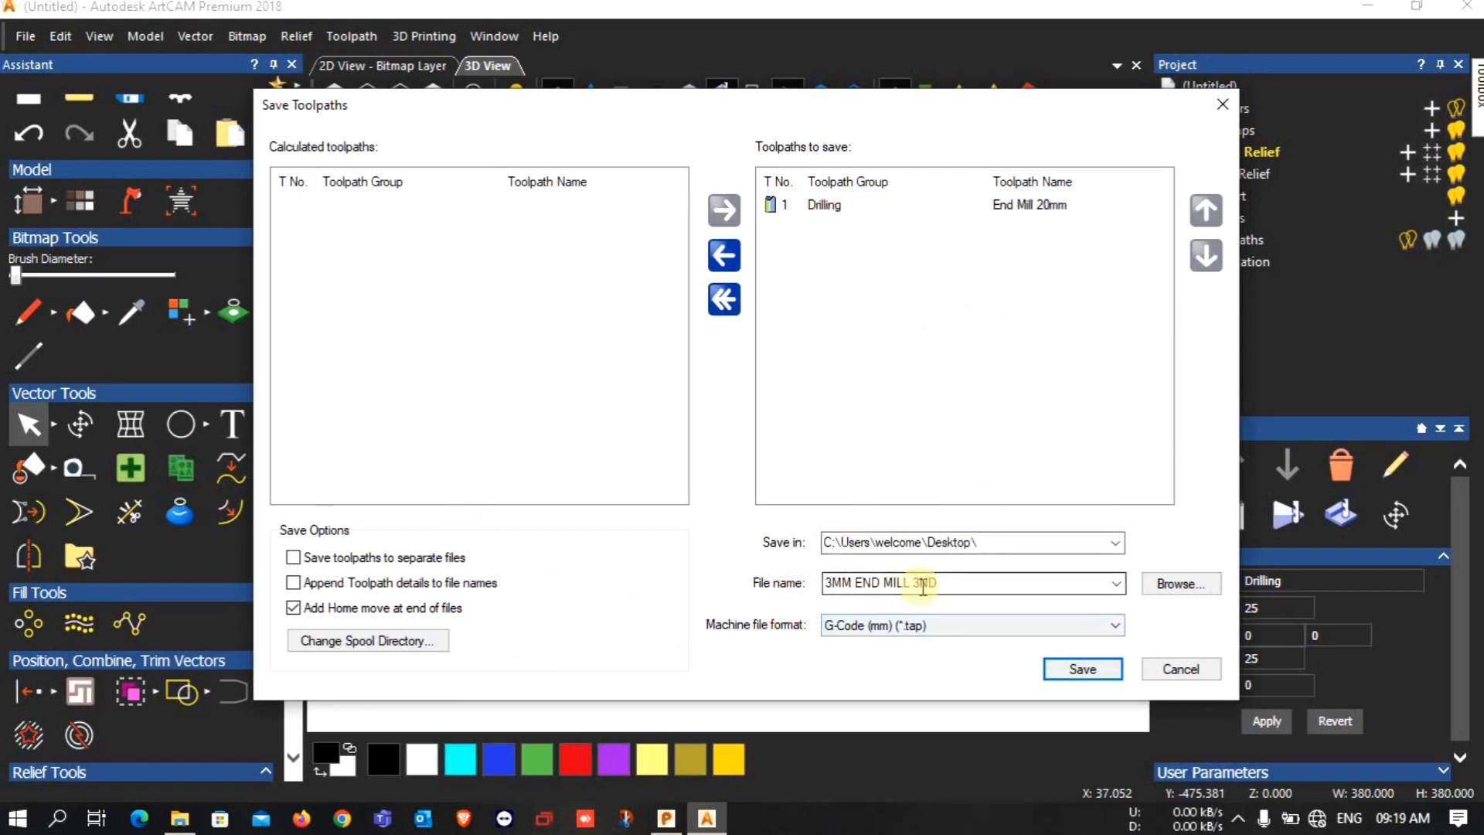
pyautogui.doubleClick(939, 588)
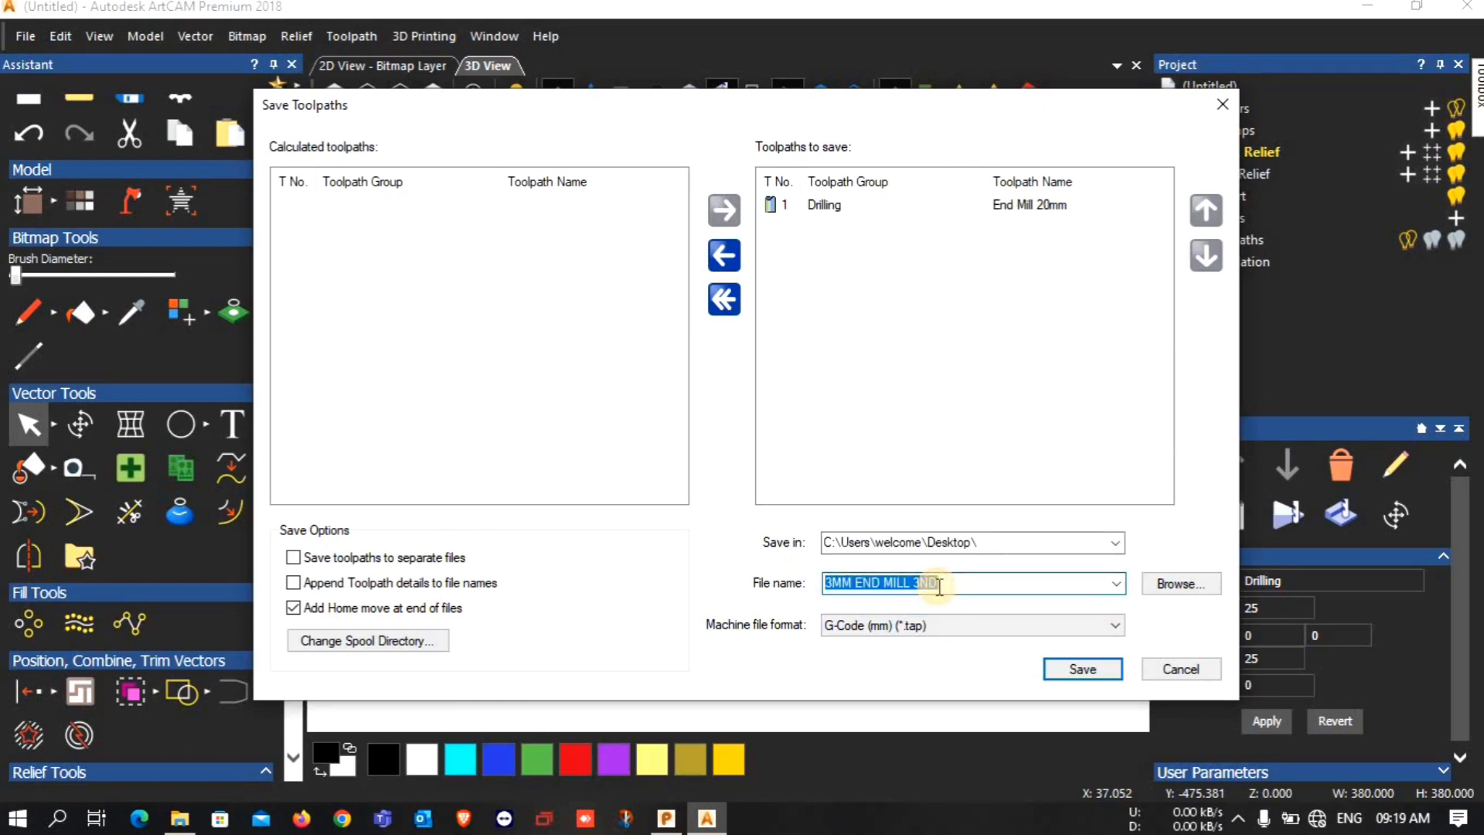
pyautogui.press('BackSpace')
pyautogui.write('drill')
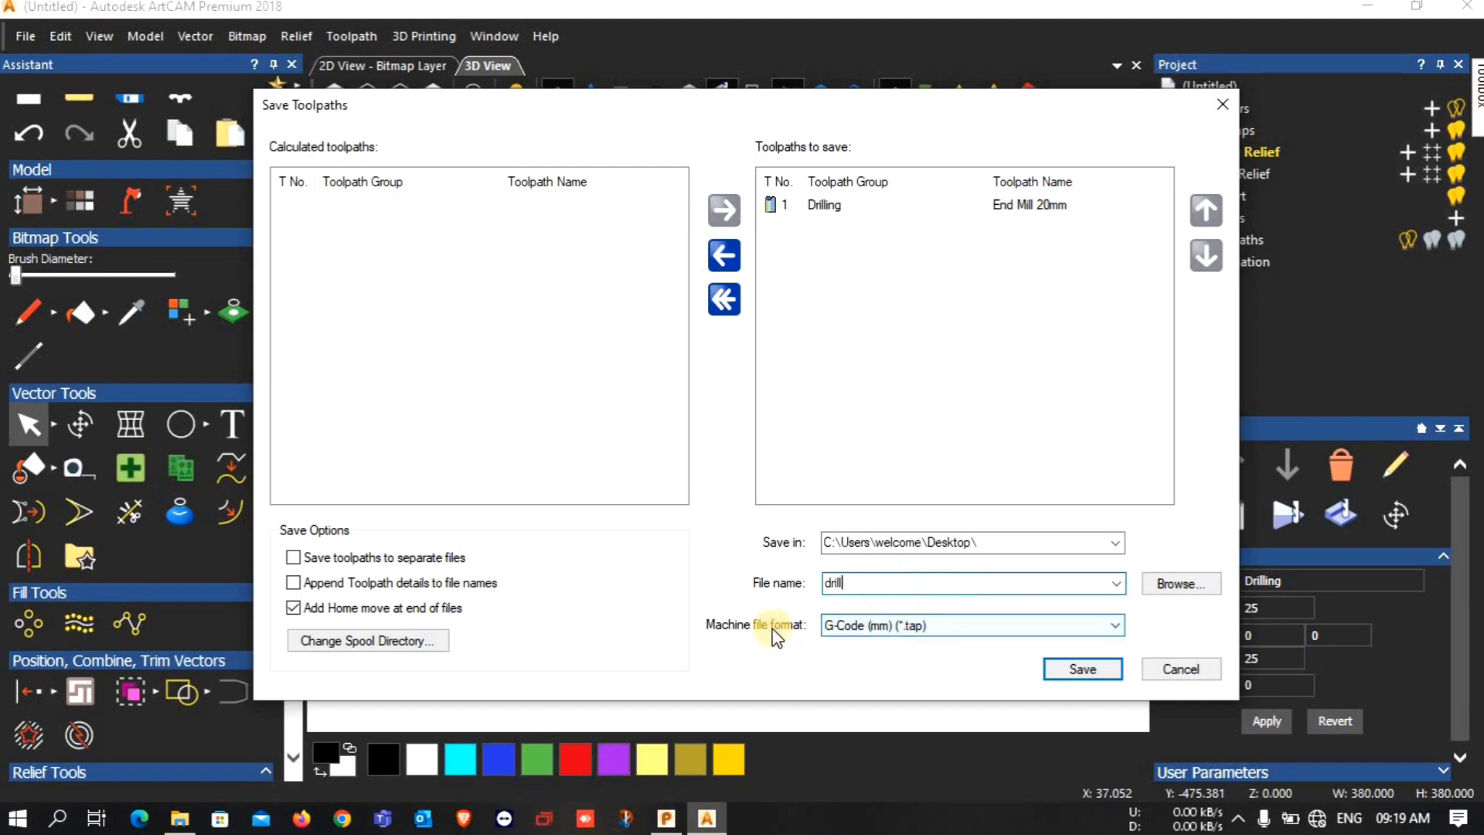
pyautogui.click(1086, 671)
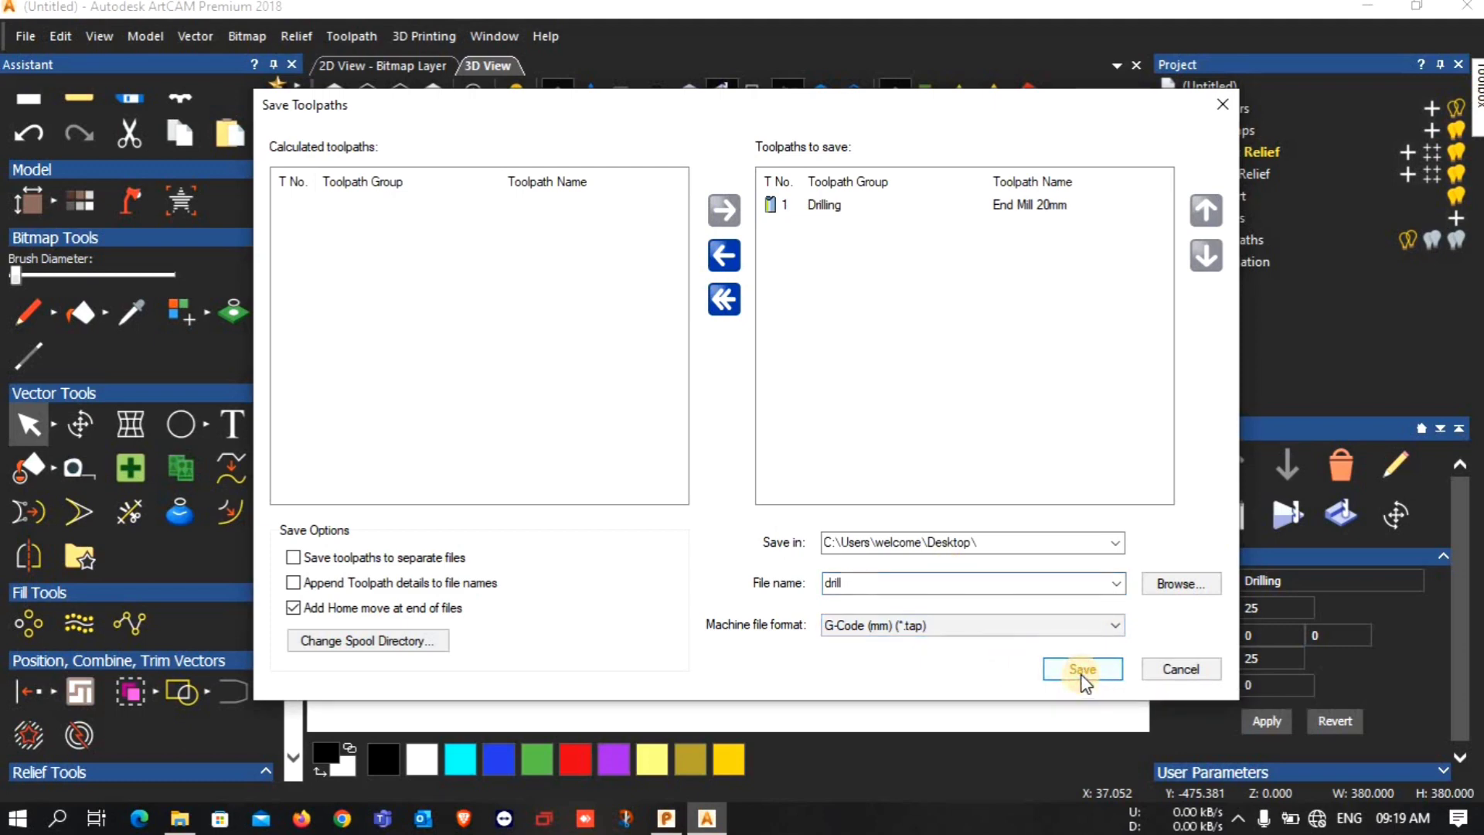
pyautogui.click(1083, 669)
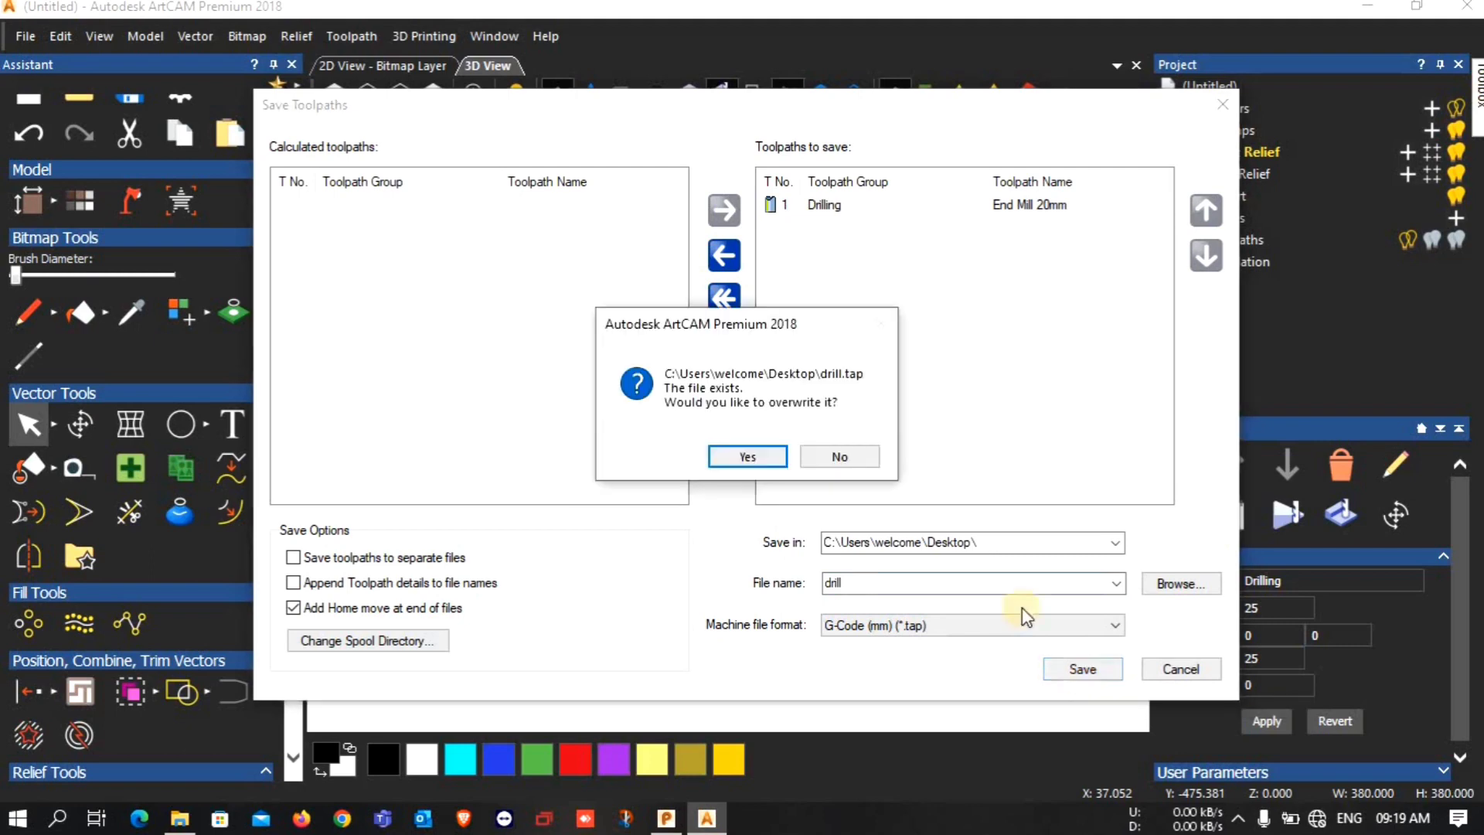
pyautogui.click(748, 456)
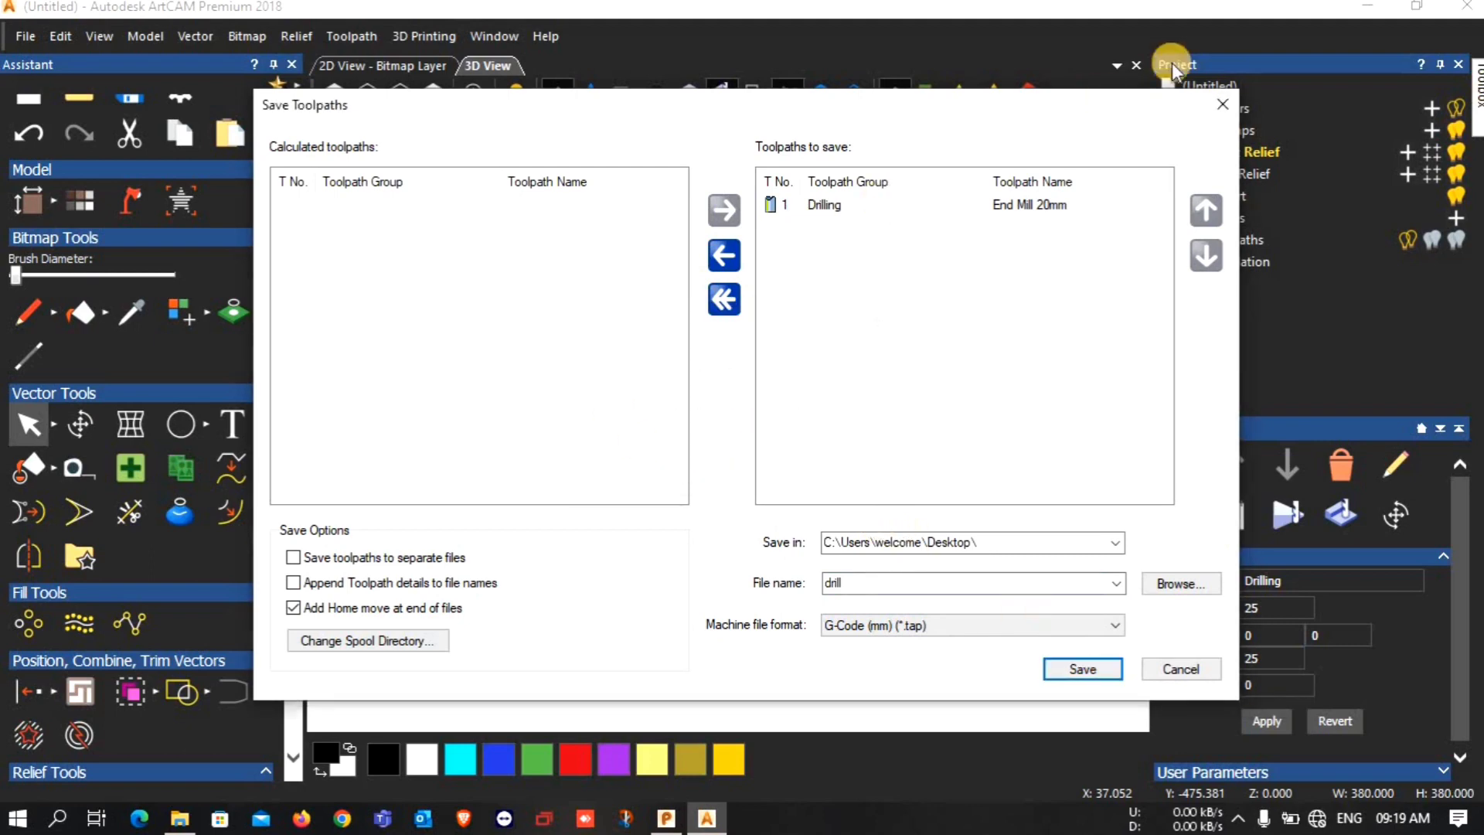
pyautogui.click(1222, 104)
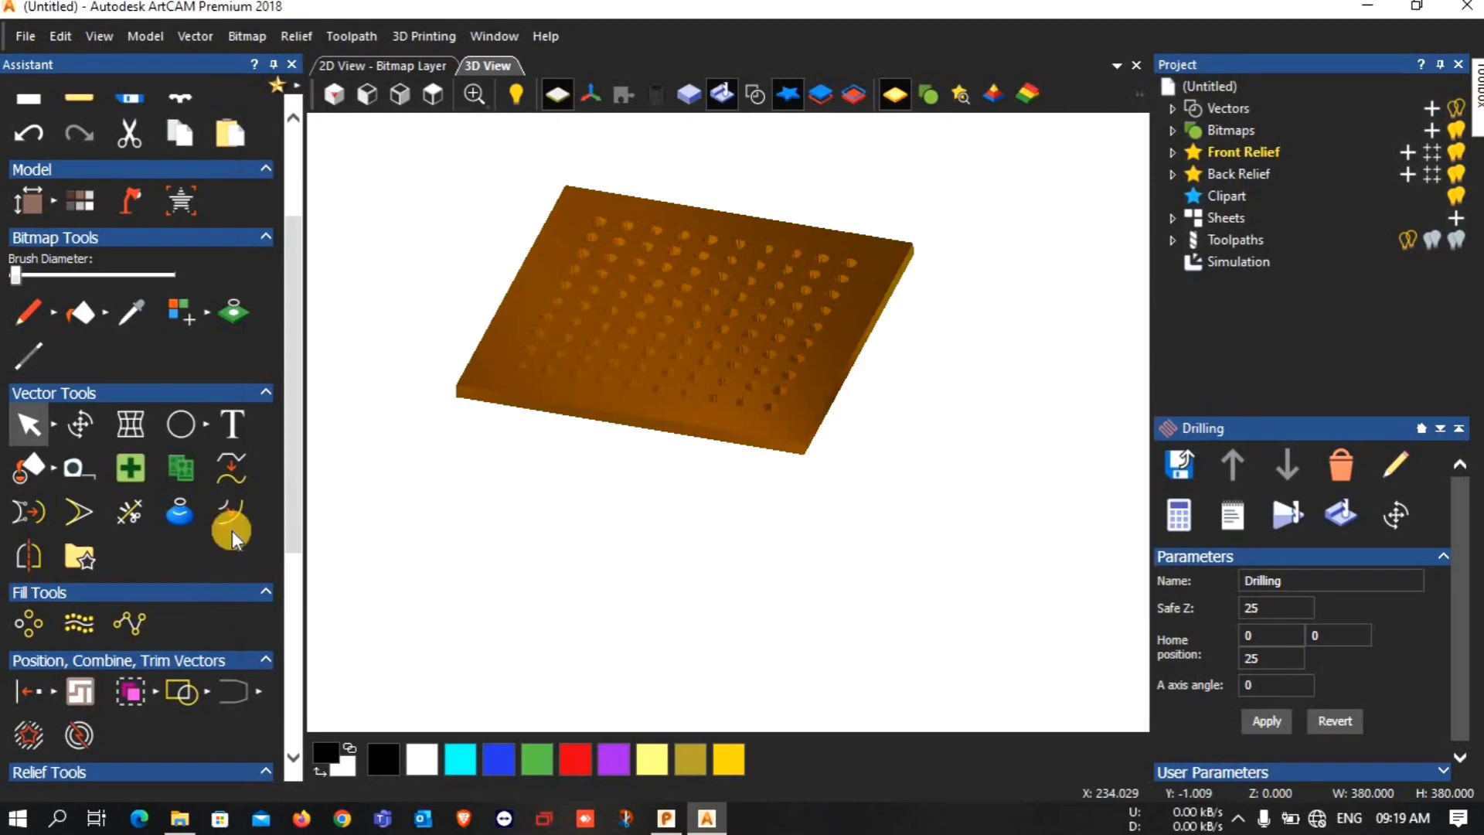
pyautogui.click(1367, 11)
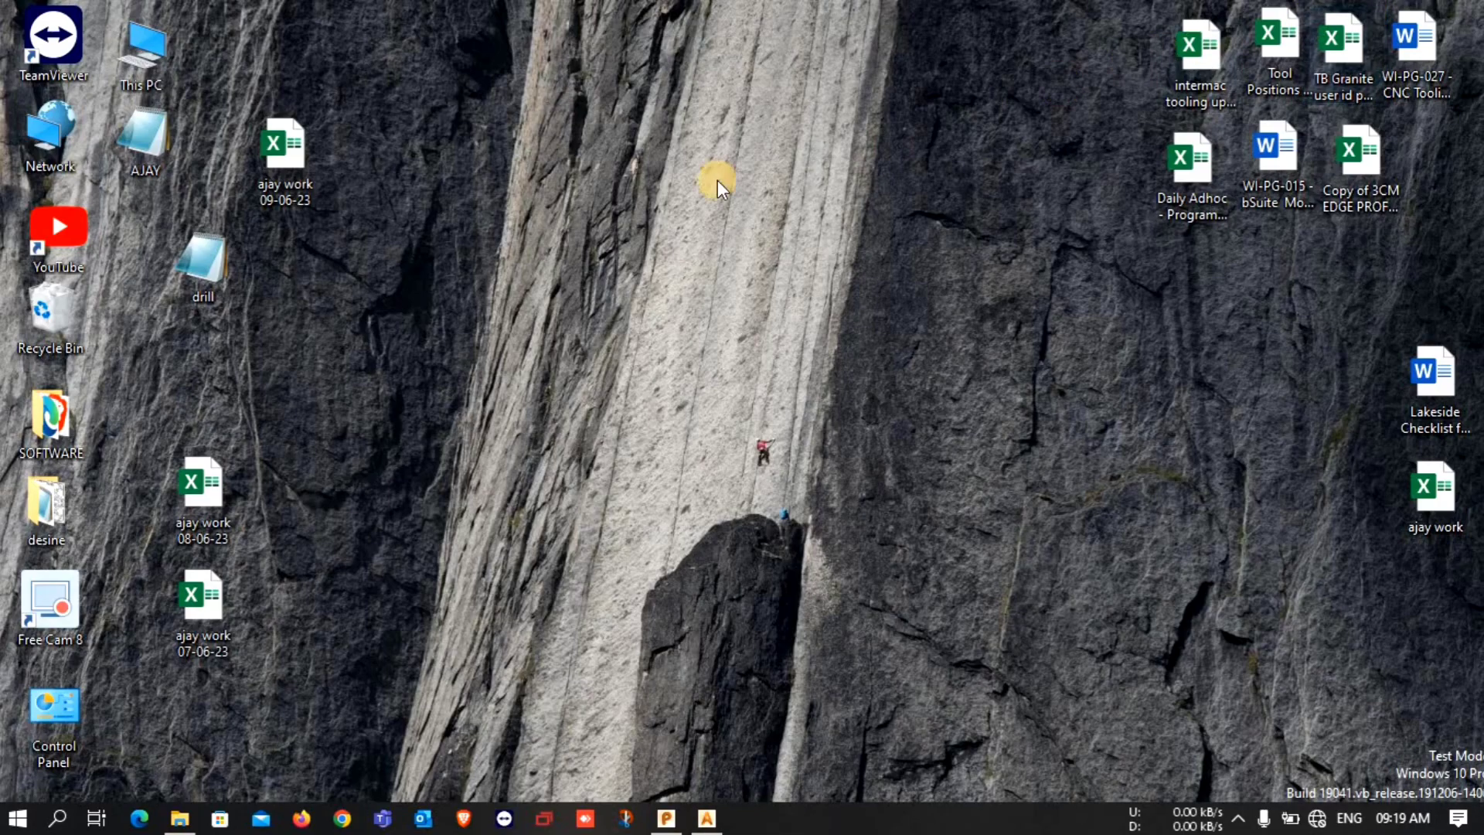
# Open drill.tap from the desktop in a maximized Notepad window.
pyautogui.click(224, 275)
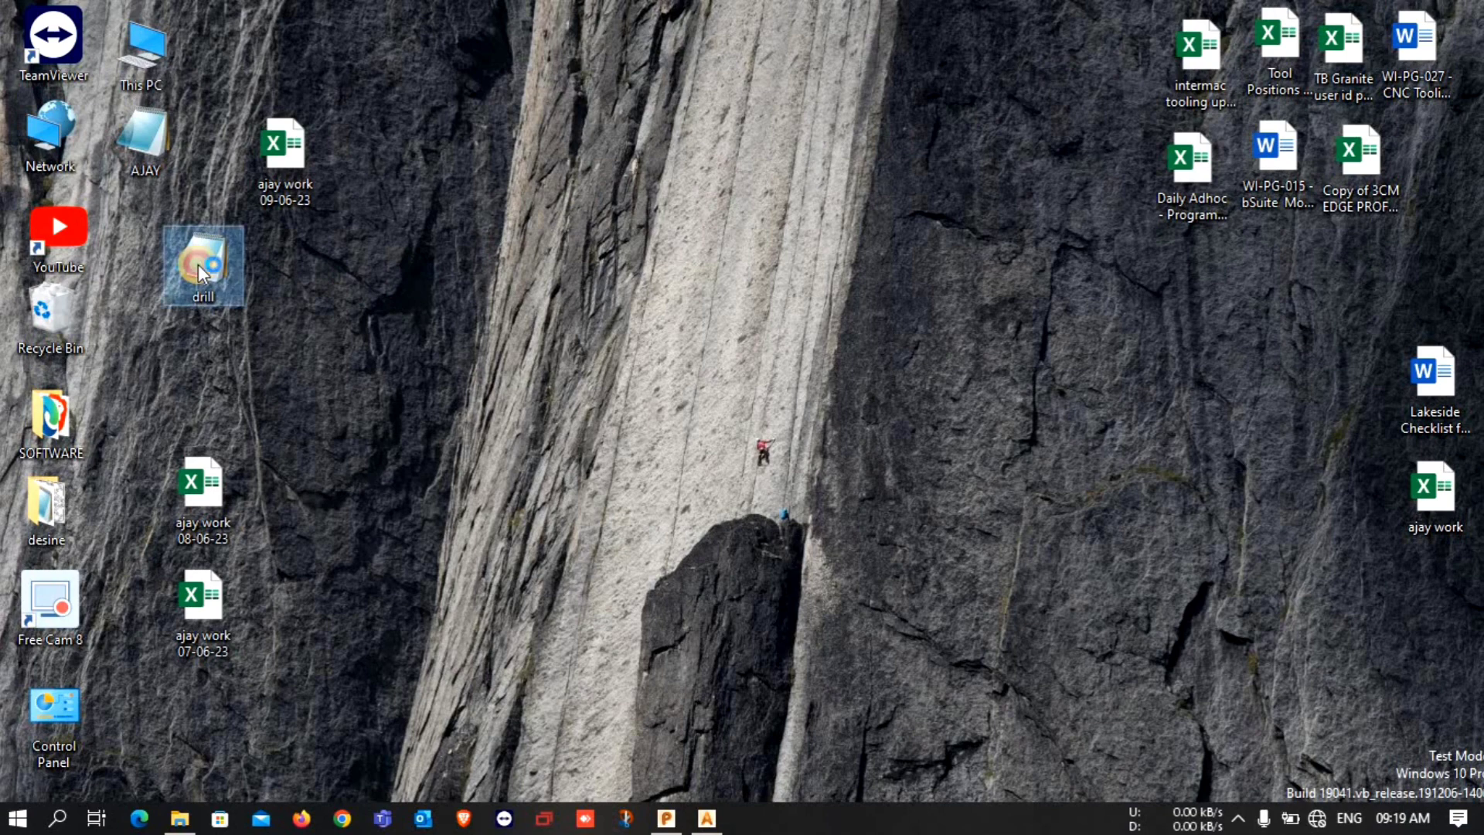
pyautogui.doubleClick(198, 264)
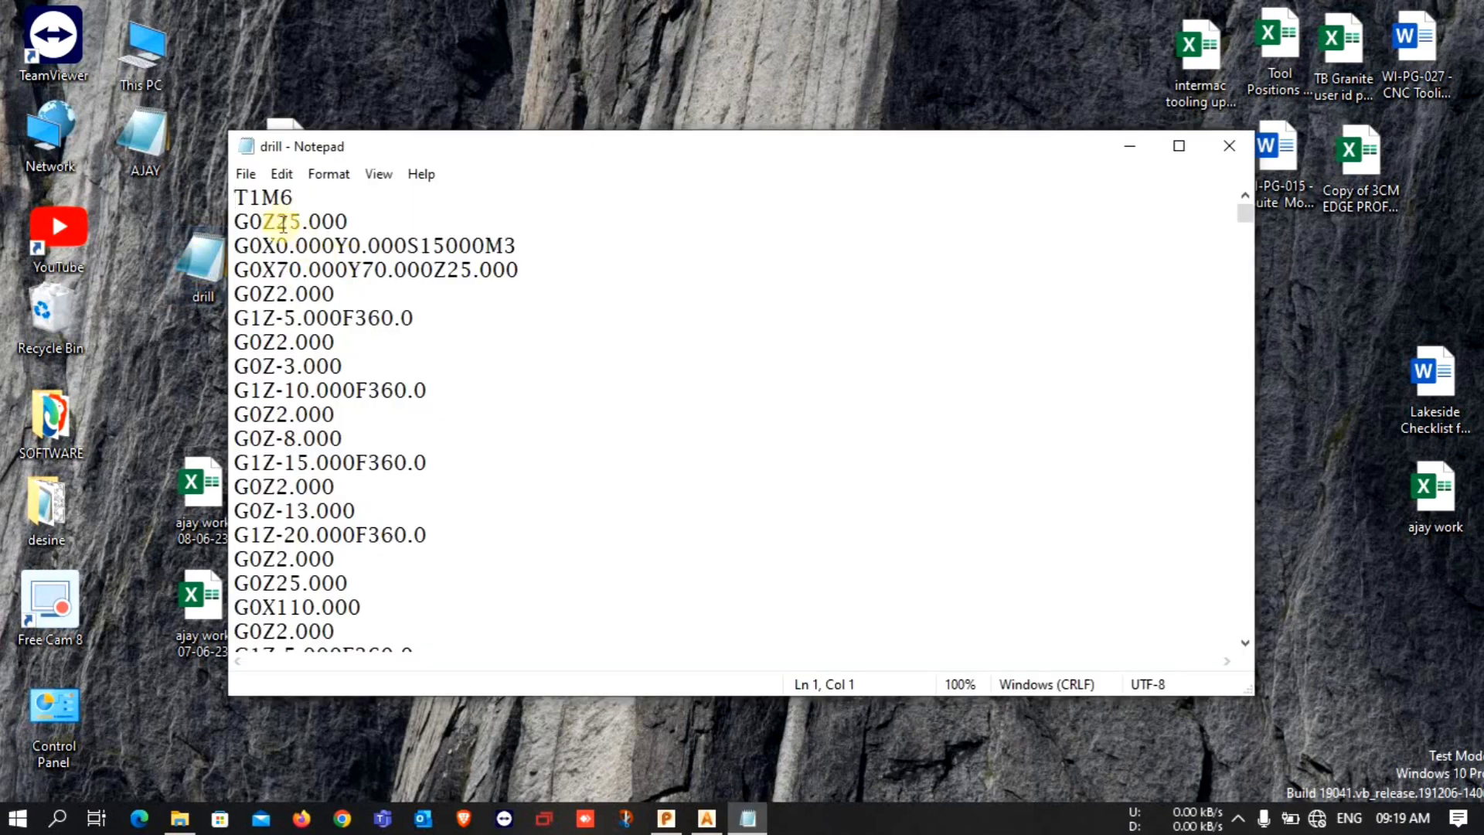
pyautogui.click(1169, 148)
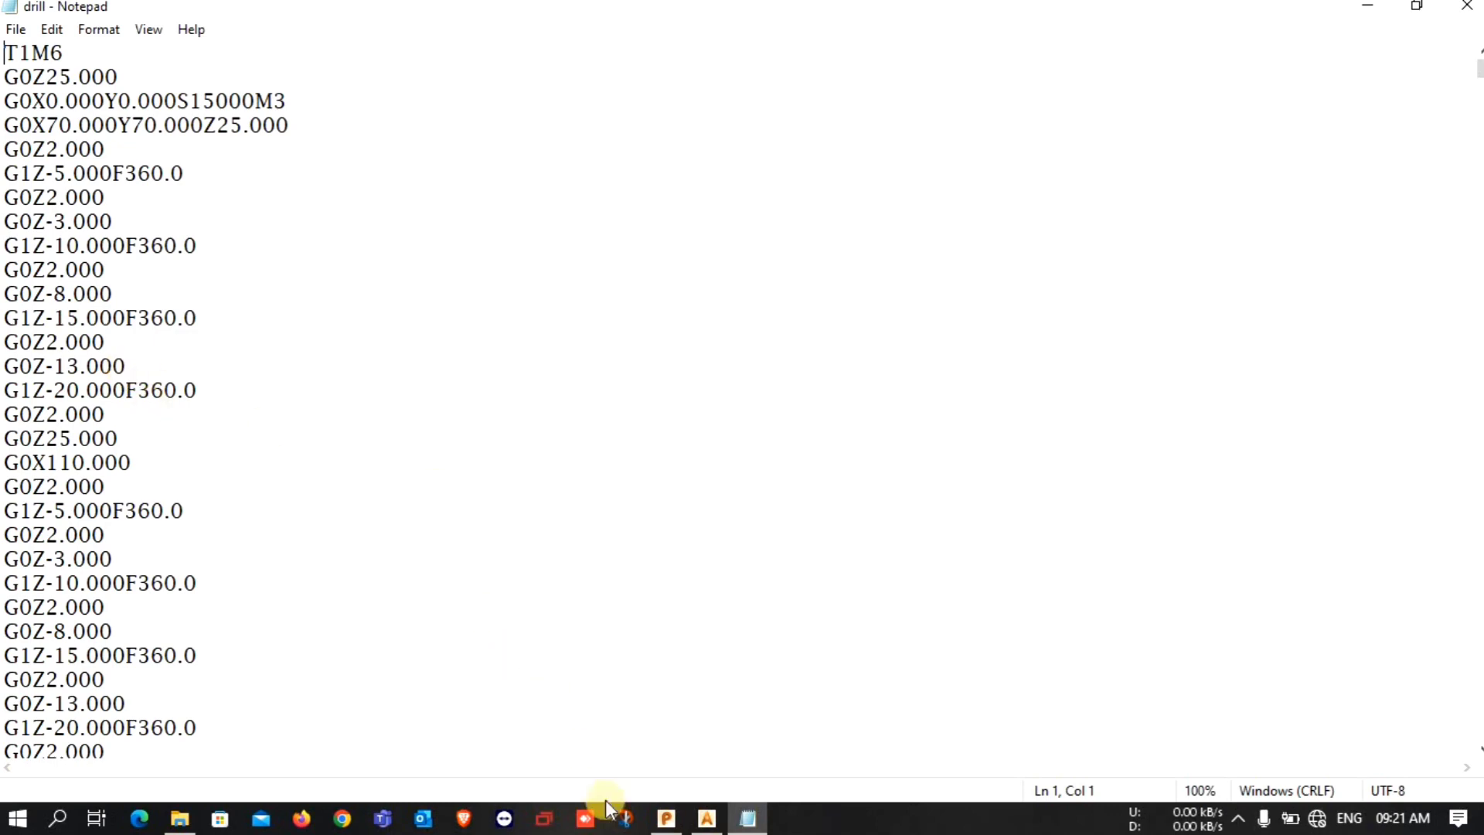
pyautogui.moveTo(707, 818)
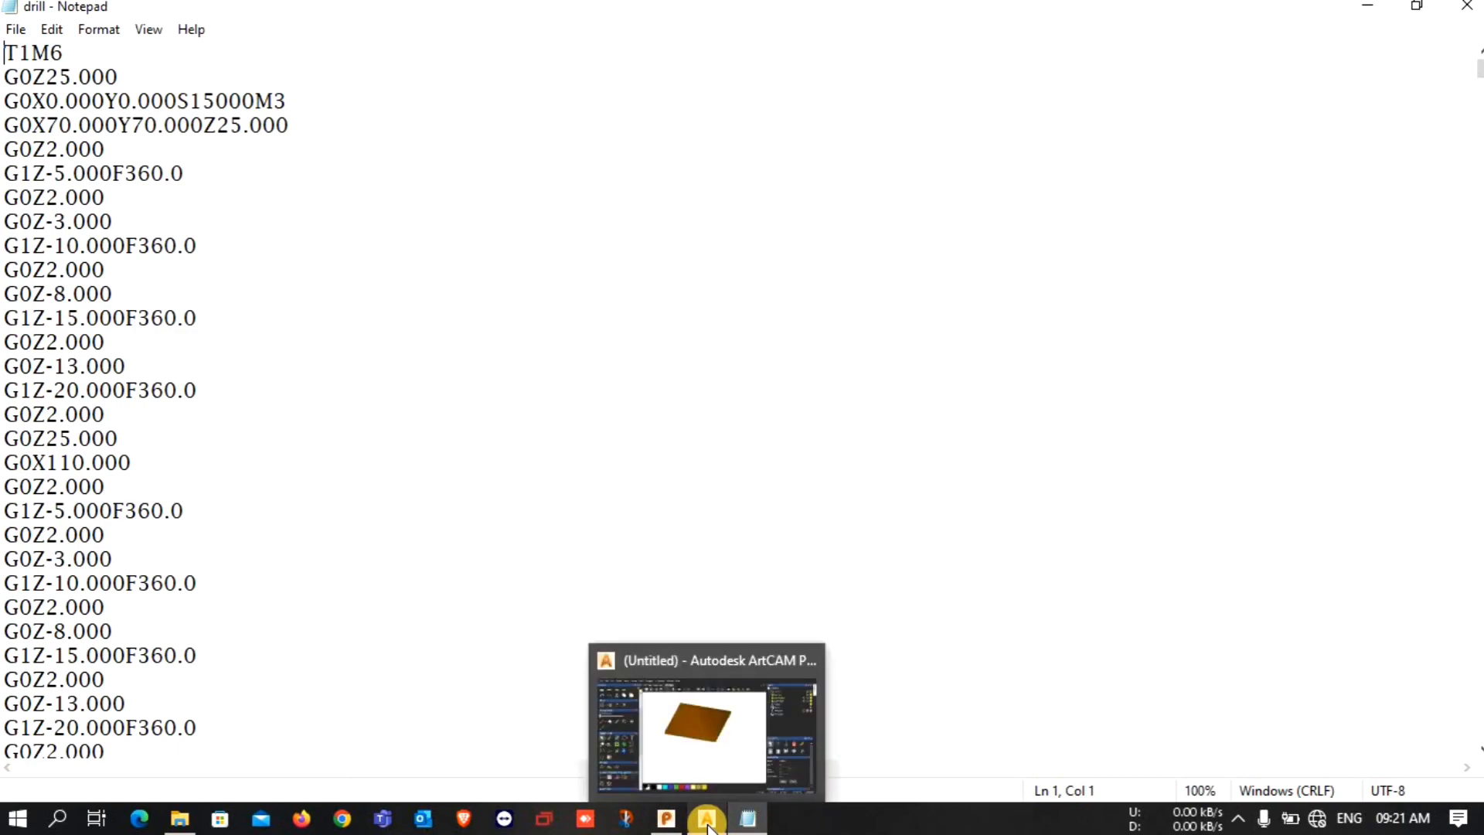
# Return to ArtCAM and reopen the Drilling toolpath settings to check Retraction Z 2.
pyautogui.click(705, 712)
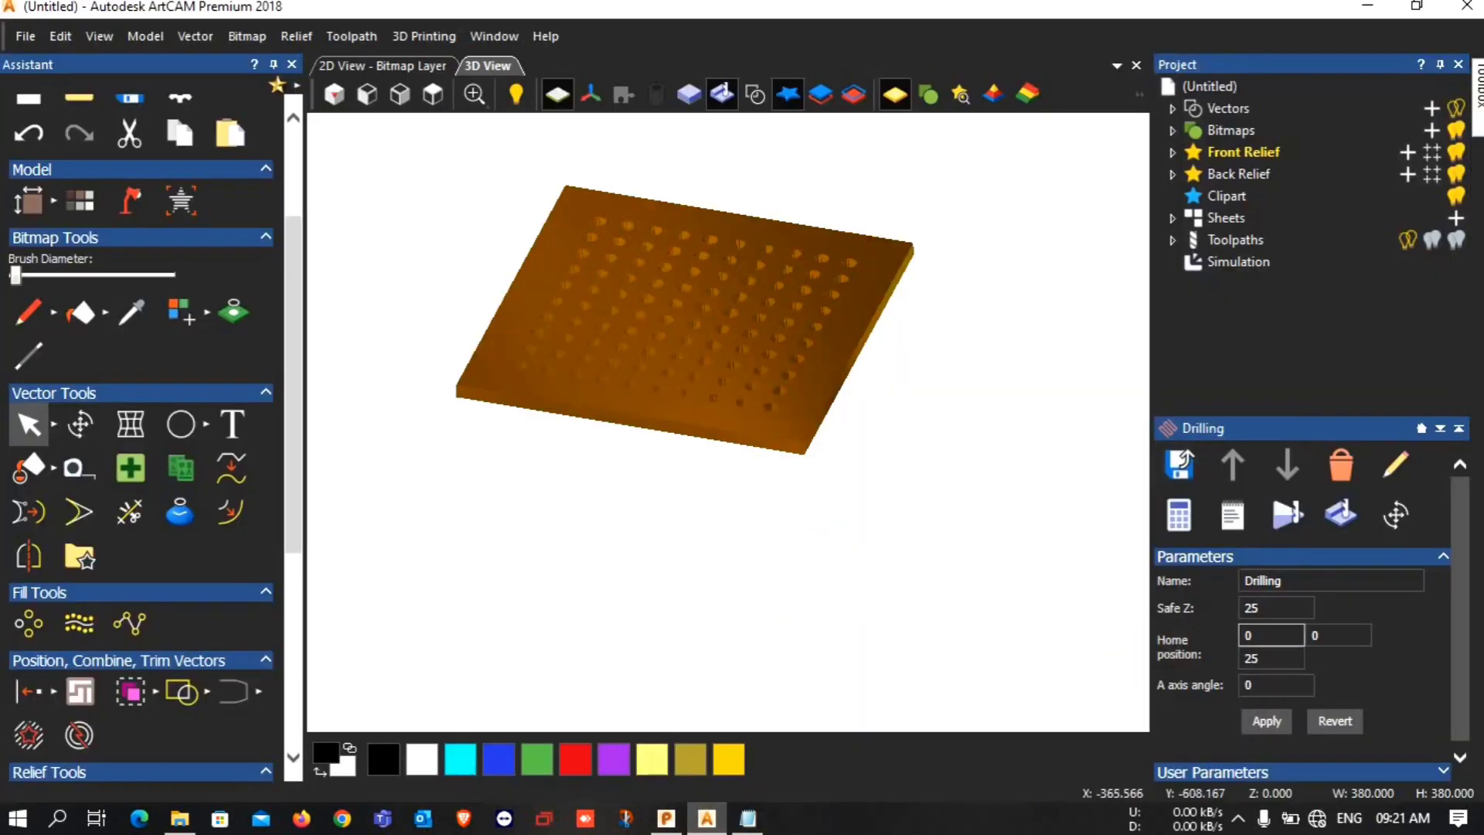
pyautogui.click(1173, 239)
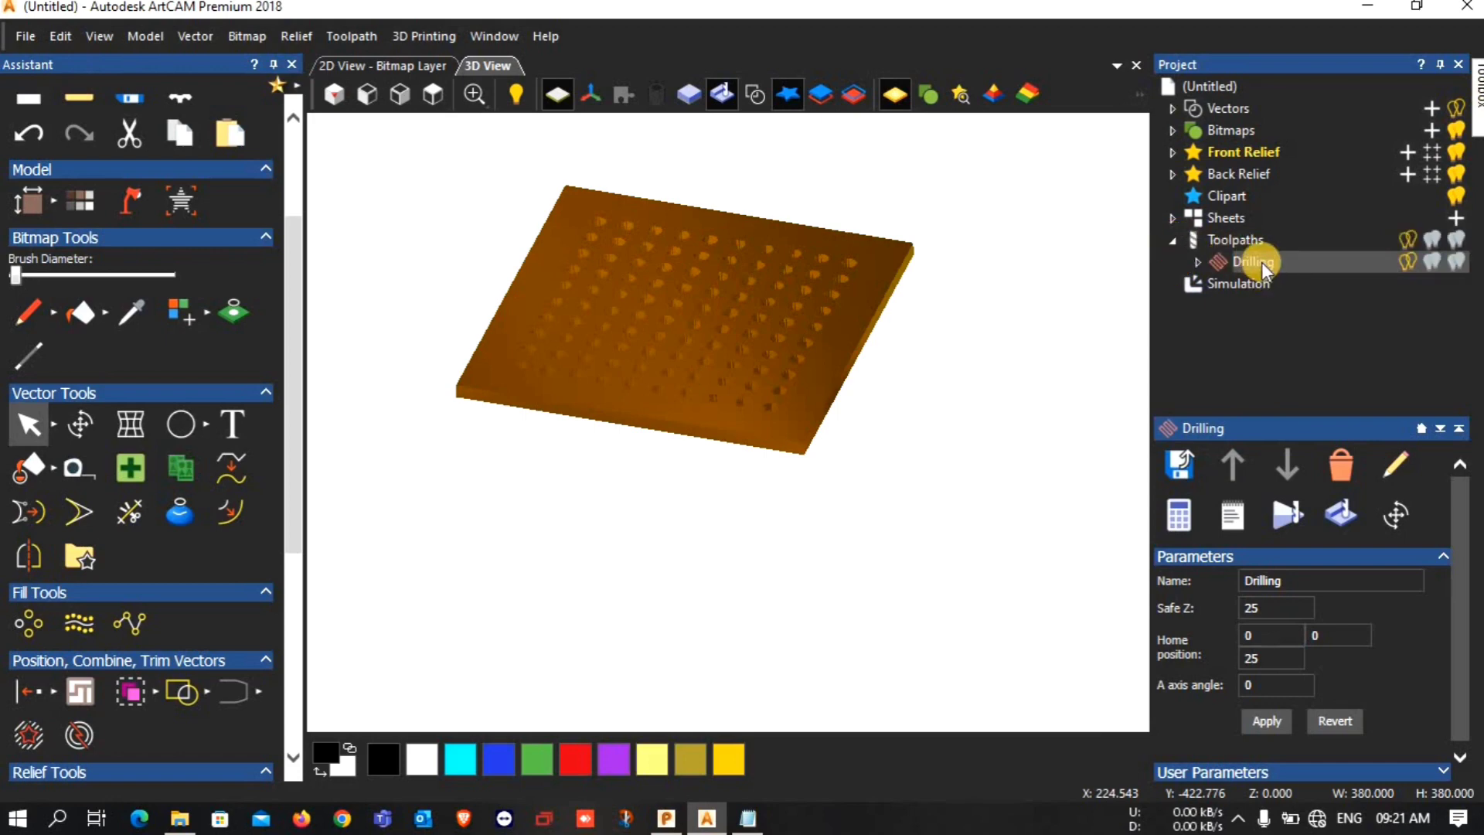
pyautogui.doubleClick(1253, 262)
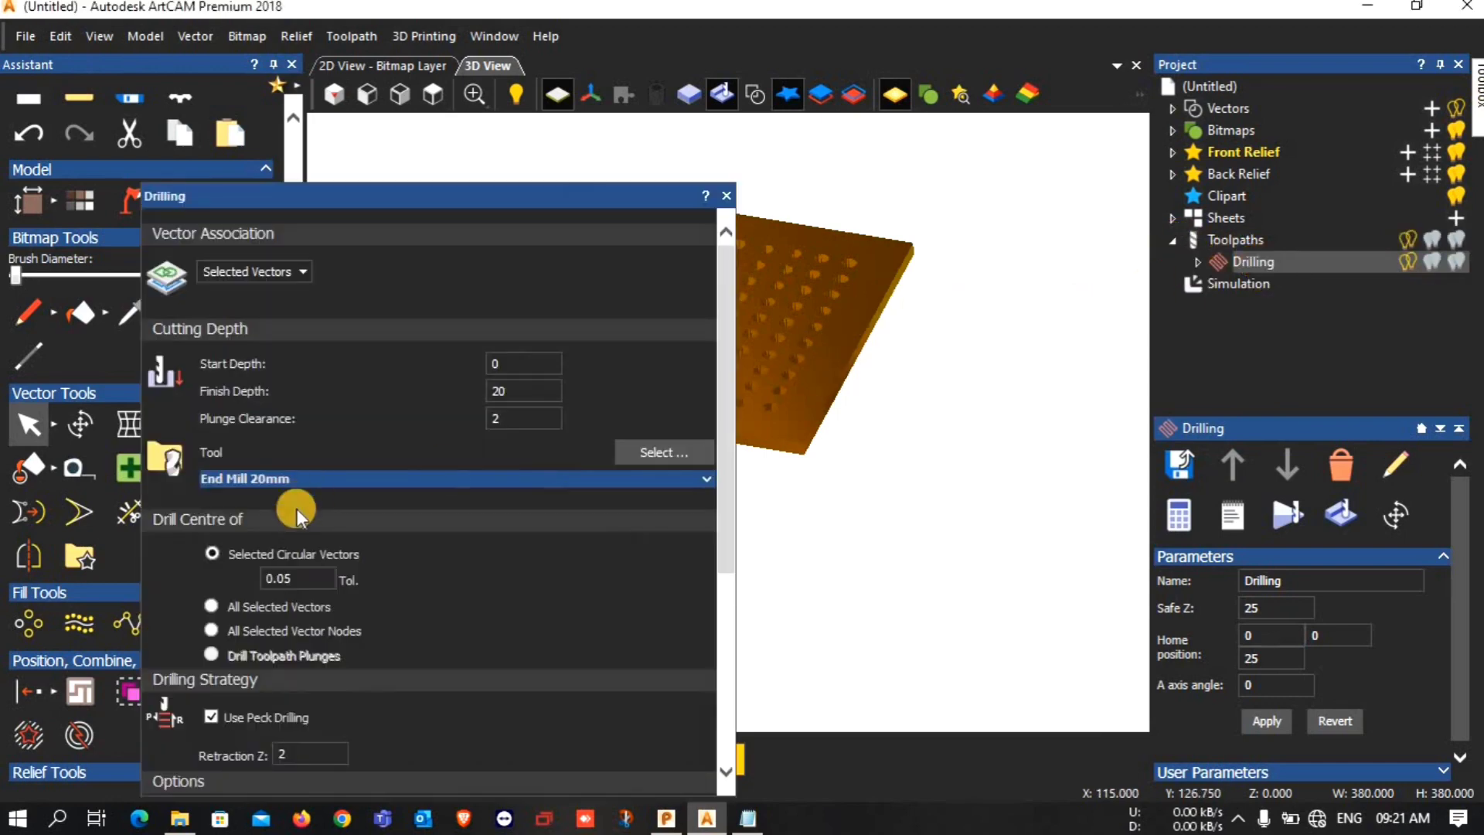
pyautogui.scroll(-2, 299, 515)
pyautogui.scroll(-4, 299, 514)
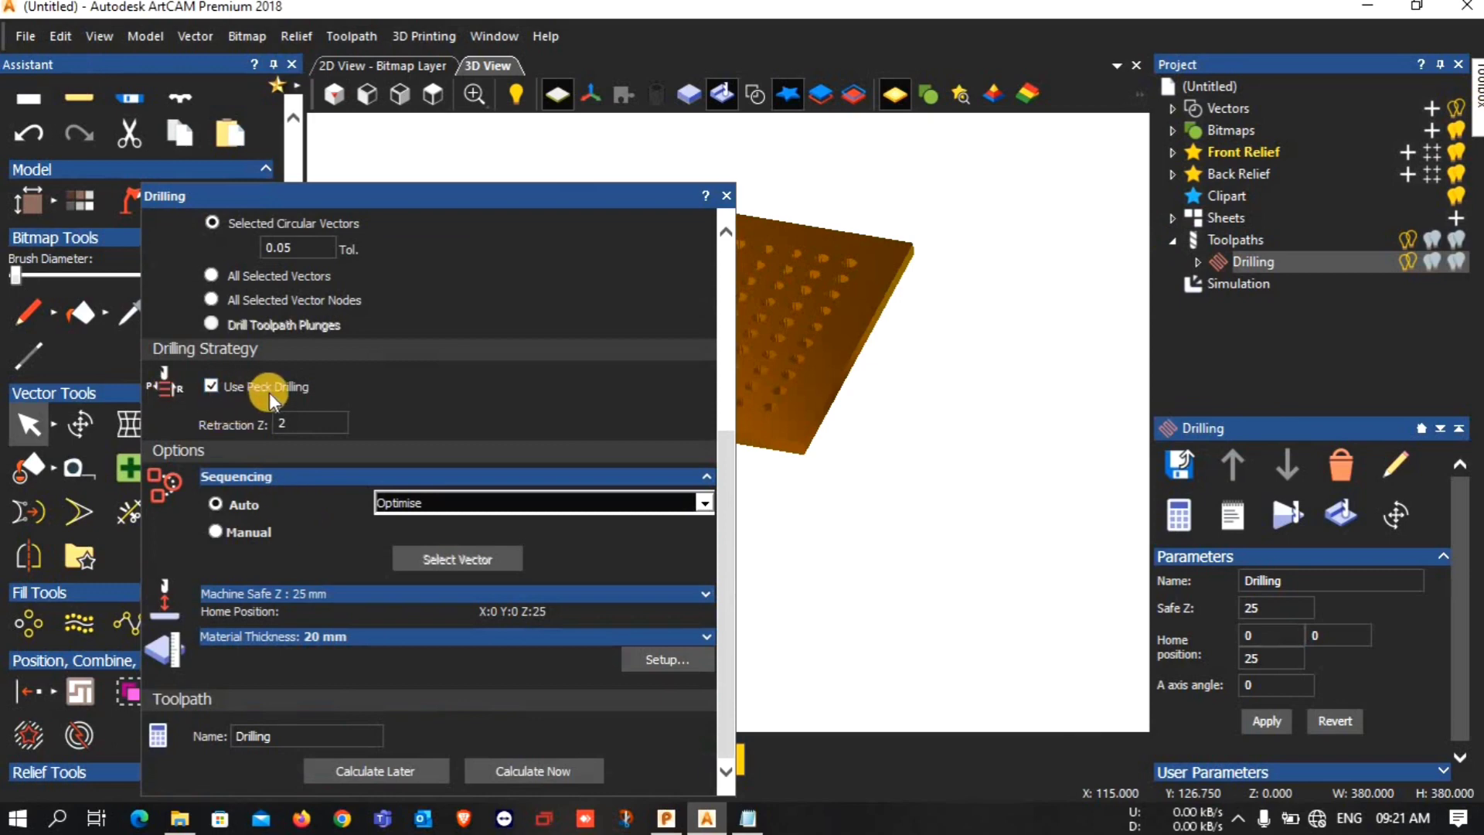
pyautogui.click(286, 424)
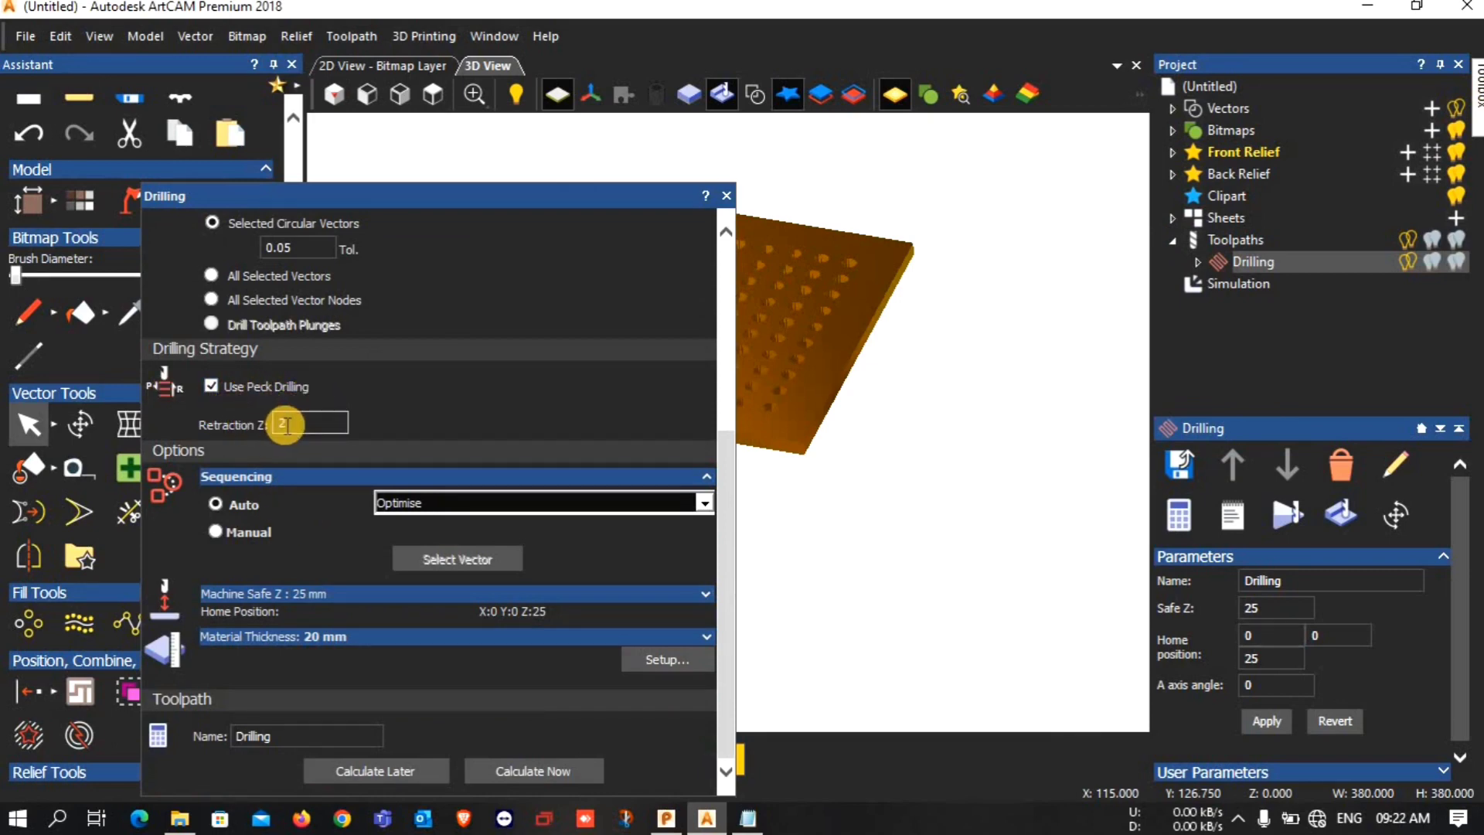